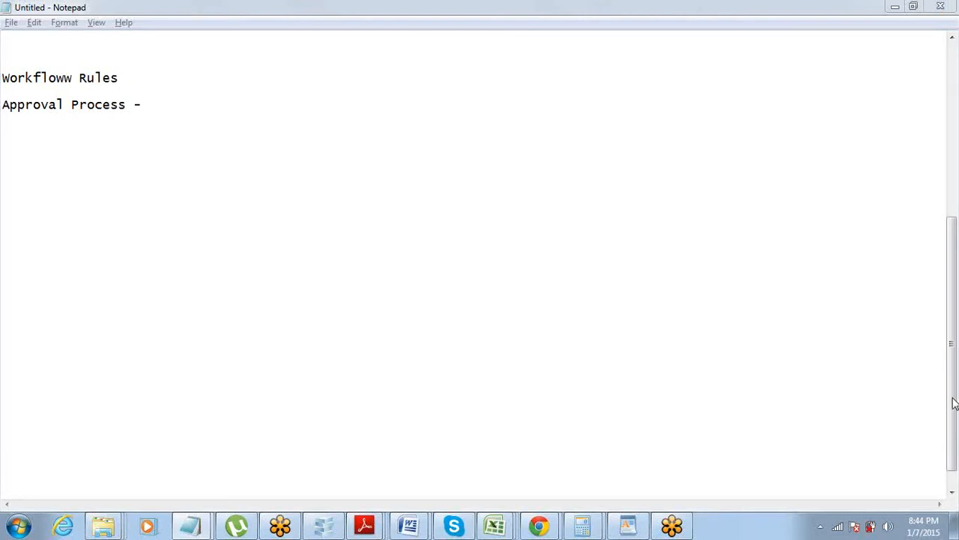
- Add a line reading "Object" directly under the "Approval Process -" heading in the notes
left_click(200, 106)
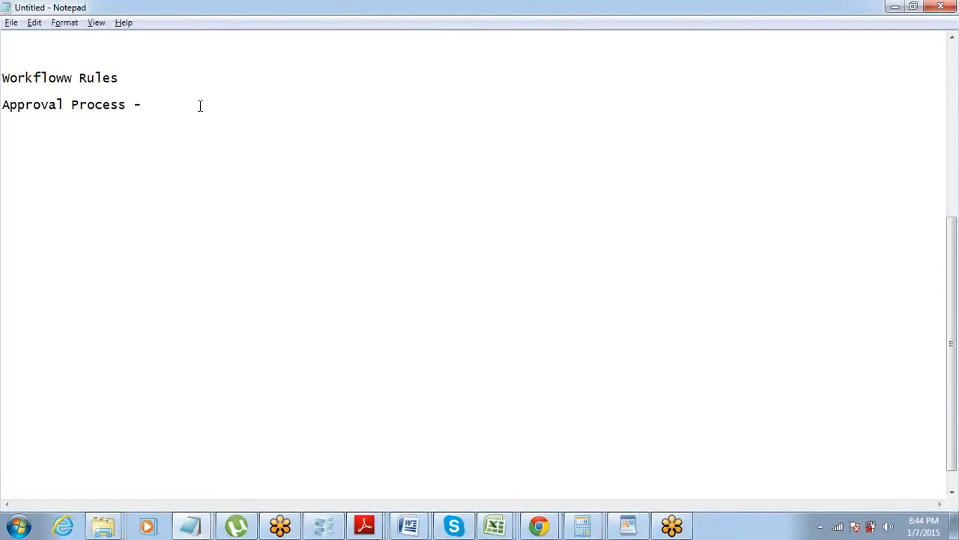
key("Return")
key("BackSpace")
type("Object")
key("Return")
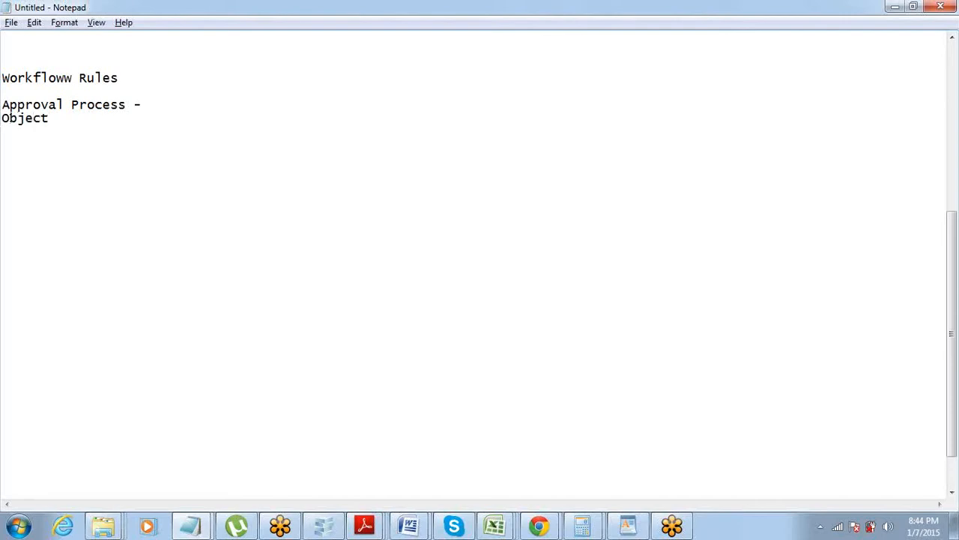
- Add the line "Criteria - PTO > 3 Days, Opp - Amount > 1 Million, Discount 15%" below Object and highlight its conditions
type("Criteria - PTO > 3 Days")
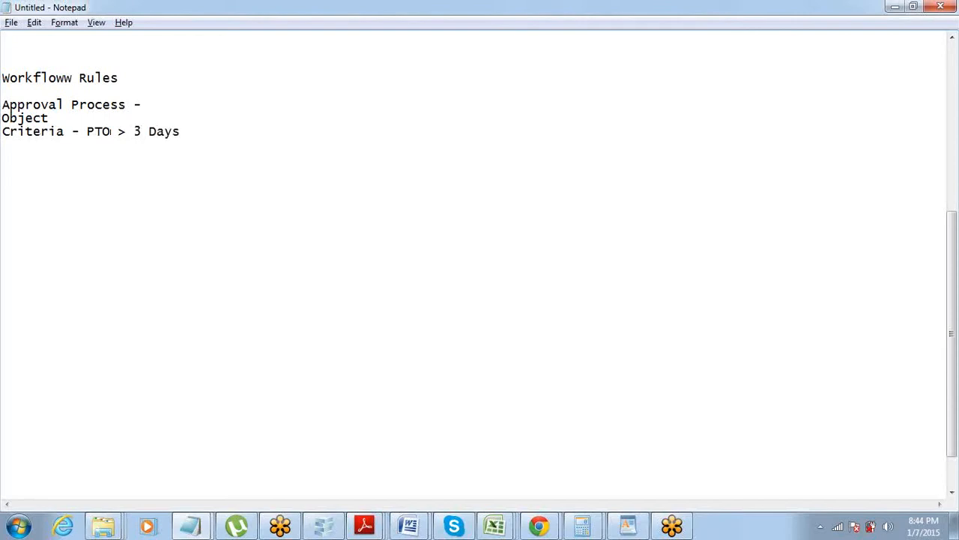
type(", Opp - Amount > 1 Million")
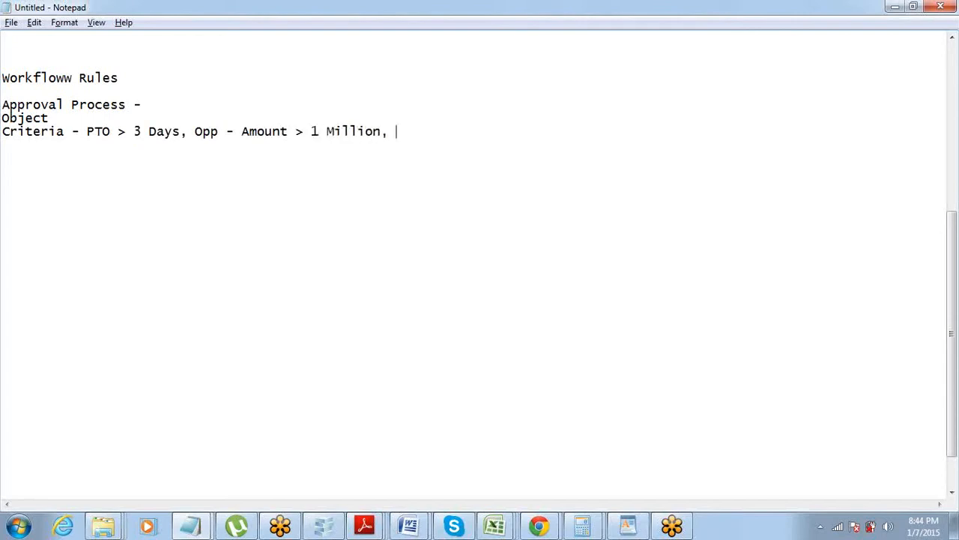
type(", Discount 15%")
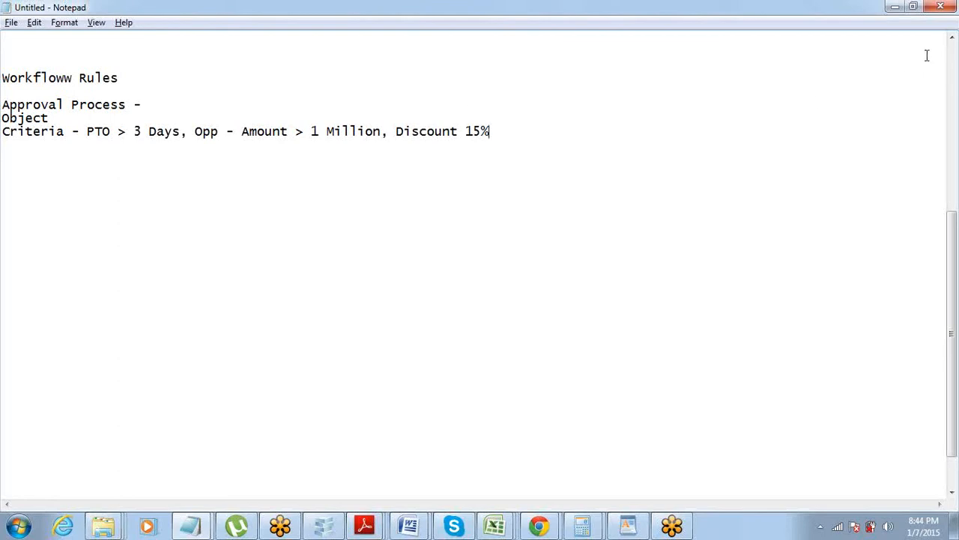
left_click_drag(495, 131, 136, 132)
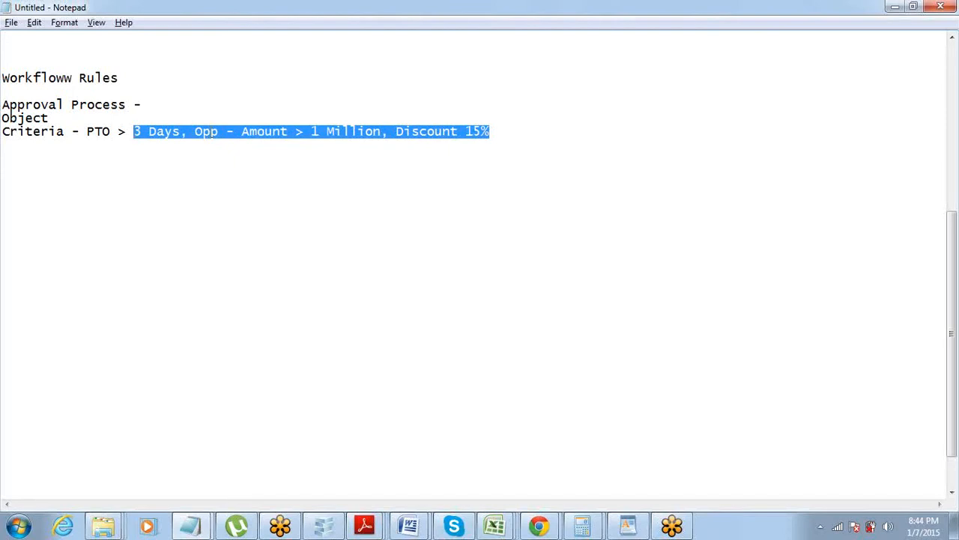
- Add a line reading "Approver -" below the Criteria line
key("End")
key("Return")
type("A")
key("BackSpace")
type("Approe")
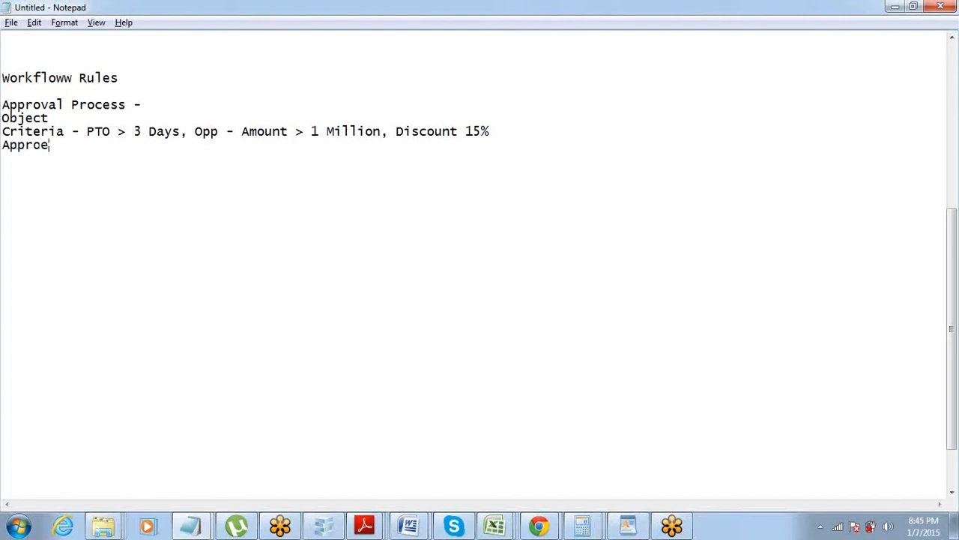
key("BackSpace")
type("ver -")
- Add a line reading "Action -" below the Approver line, correcting its capitalisation
key("Return")
type("ACtion")
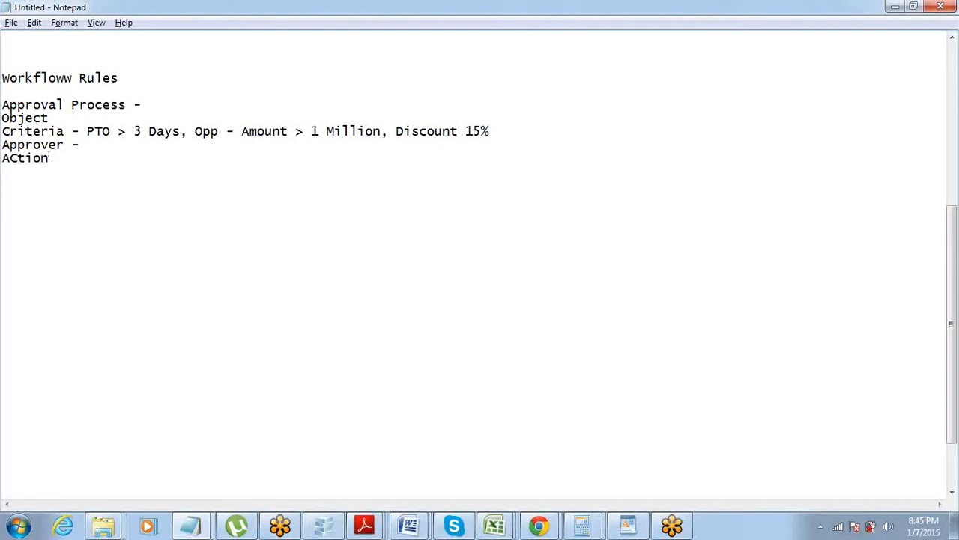
key("shift+Right")
key("BackSpace")
type("cc")
key("BackSpace")
left_click(954, 59)
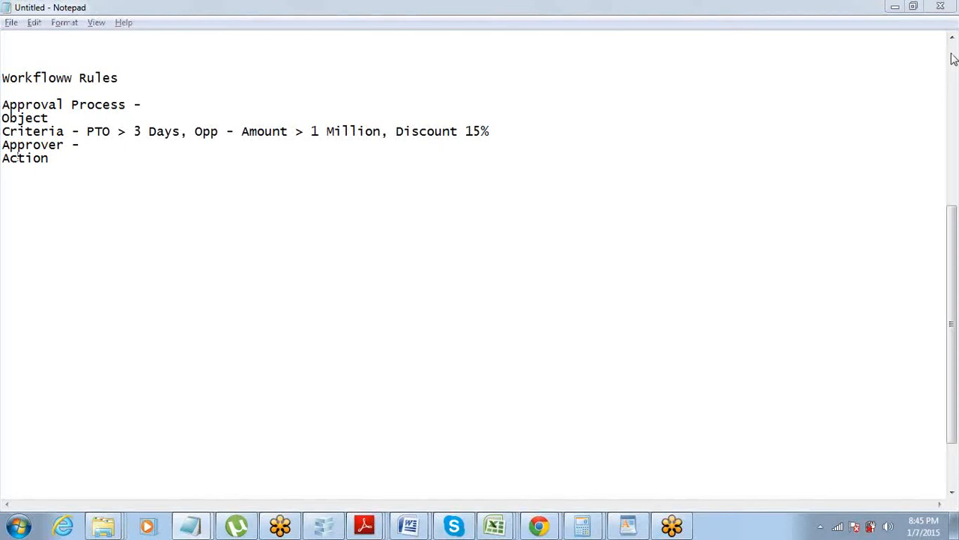
left_click(98, 157)
type("-")
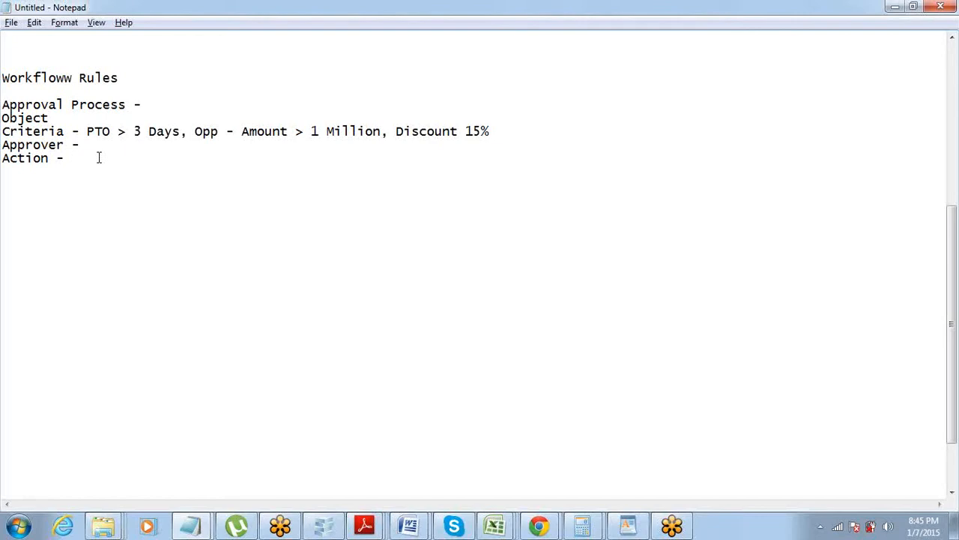
- List "Approved" and "Rejected" as indented lines under Action
key("Return")
key("Tab")
type("Approves")
key("BackSpace")
type("d")
key("Return")
key("Tab")
type("Rejected")
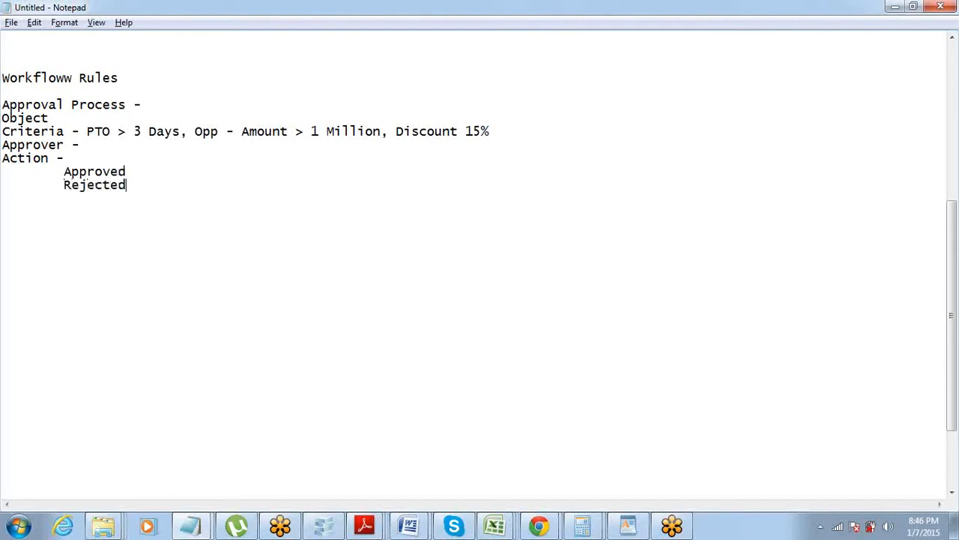
- Highlight the "3 Days" condition in the Criteria line for review
left_click(98, 157)
key("Up")
key("Up")
key("Right")
key("Right")
key("Right")
key("Right")
key("shift+Right")
key("ctrl+shift+Right")
key("shift+Left")
key("shift+Left")
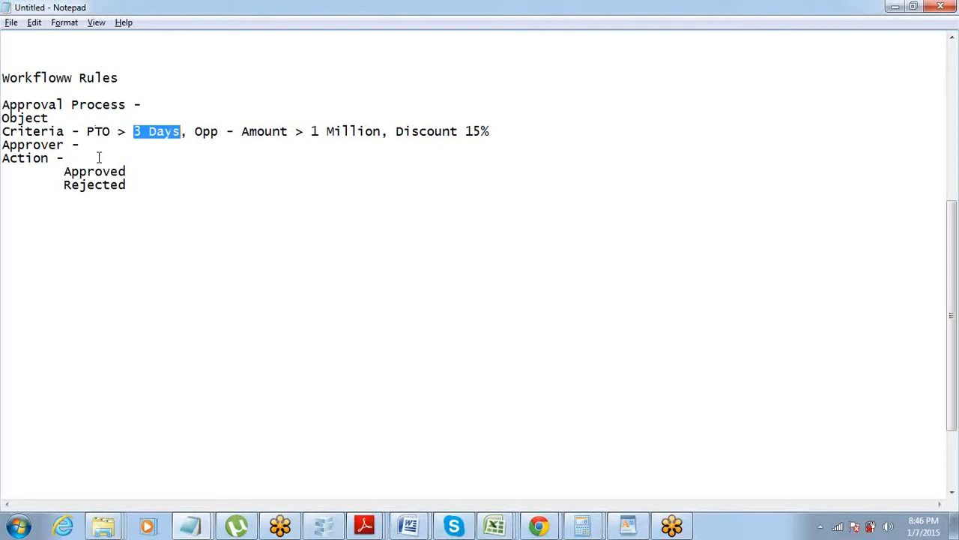
key("Right")
key("ctrl+shift+Left")
key("ctrl+shift+Left")
- Insert an indented "Pending" line above Approved in the Action list, keeping the entries aligned
left_click(99, 157)
key("Down")
key("Down")
key("Up")
key("Left")
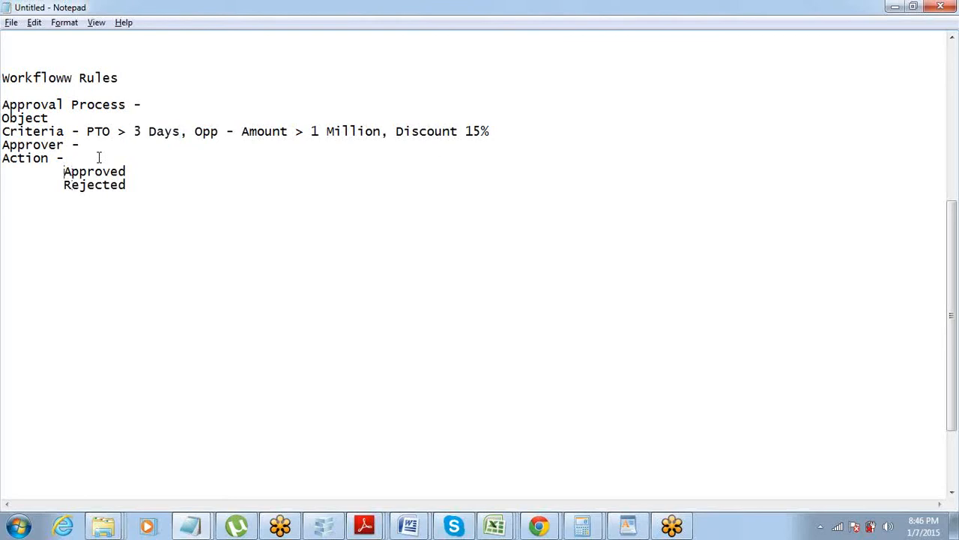
key("Return")
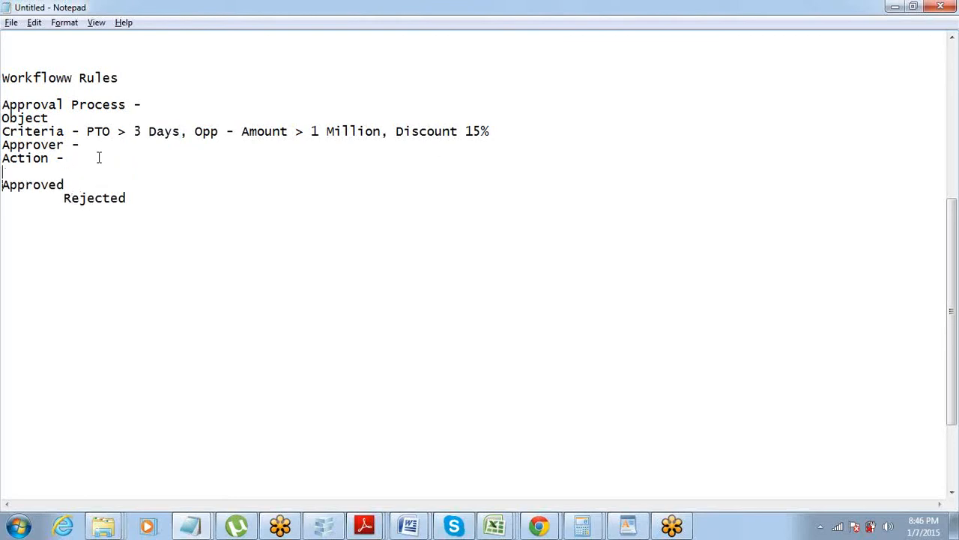
key("Tab")
key("Up")
type("O")
key("BackSpace")
type("P")
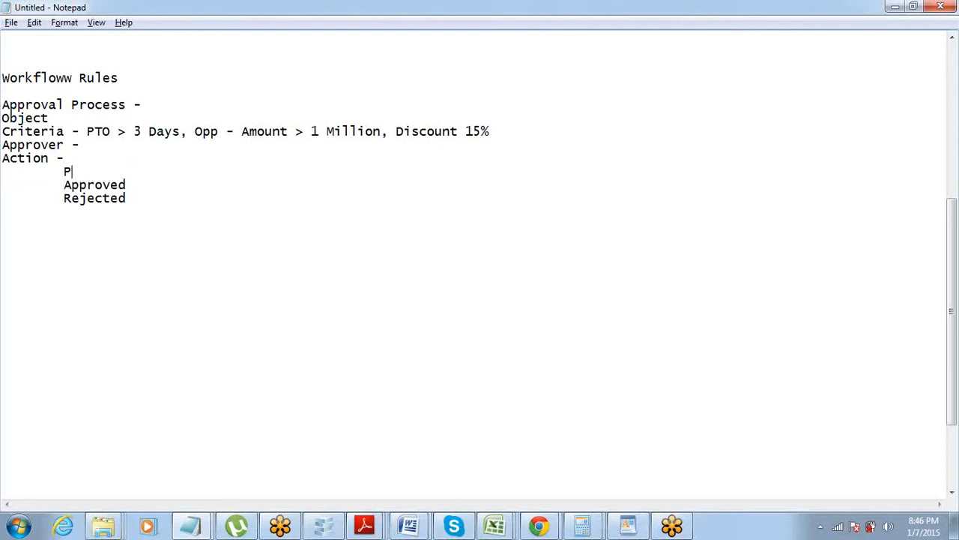
type("ending")
- Add an indented "Recalled" line below Rejected at the end of the Action list
key("Down")
key("Return")
key("Tab")
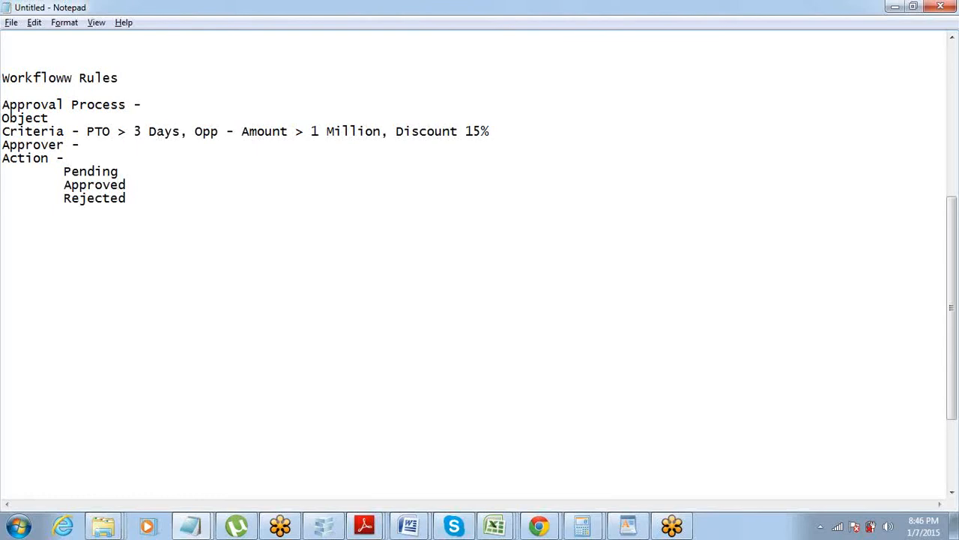
type("Recalled")
- Review the Approver line, the list of action outcomes and the PTO criterion in the notes
left_click_drag(4, 144, 83, 145)
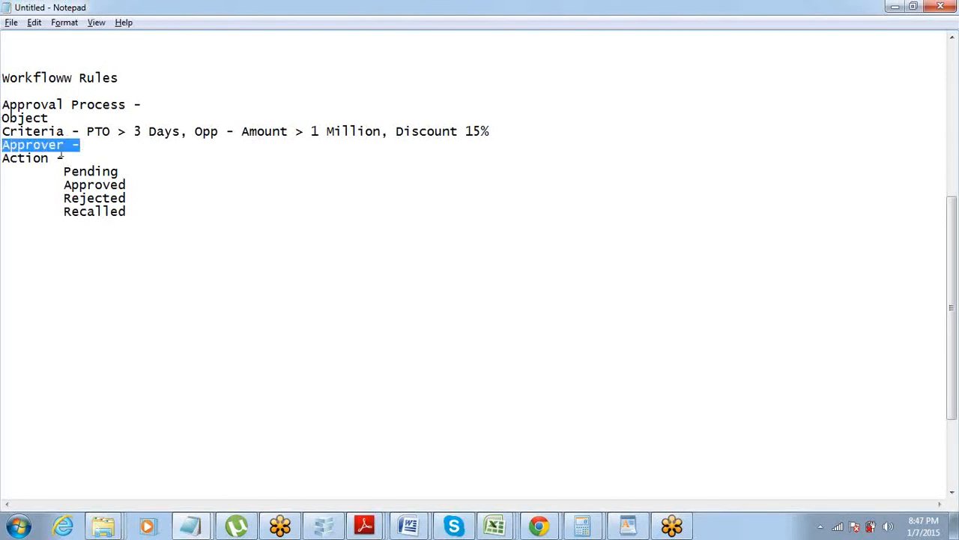
left_click_drag(64, 171, 151, 216)
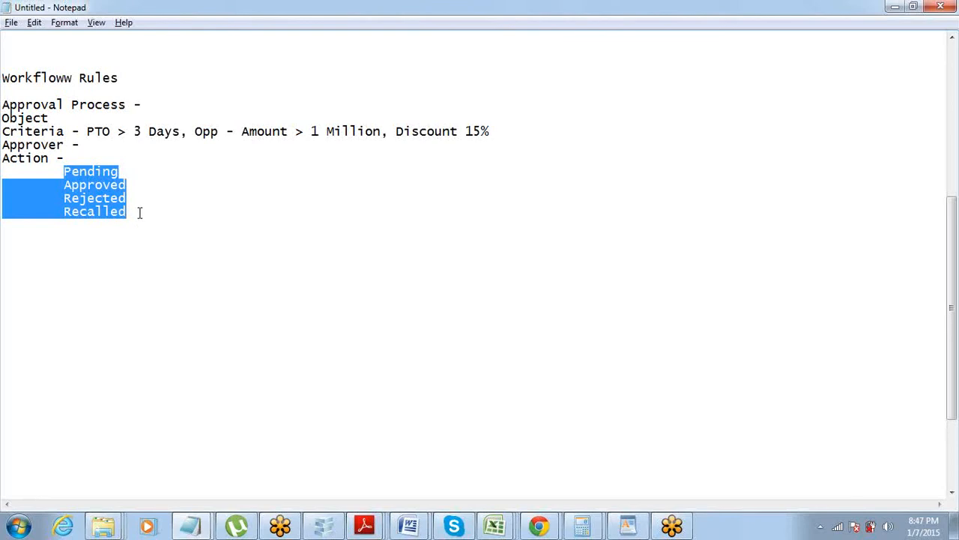
left_click_drag(137, 211, 2, 169)
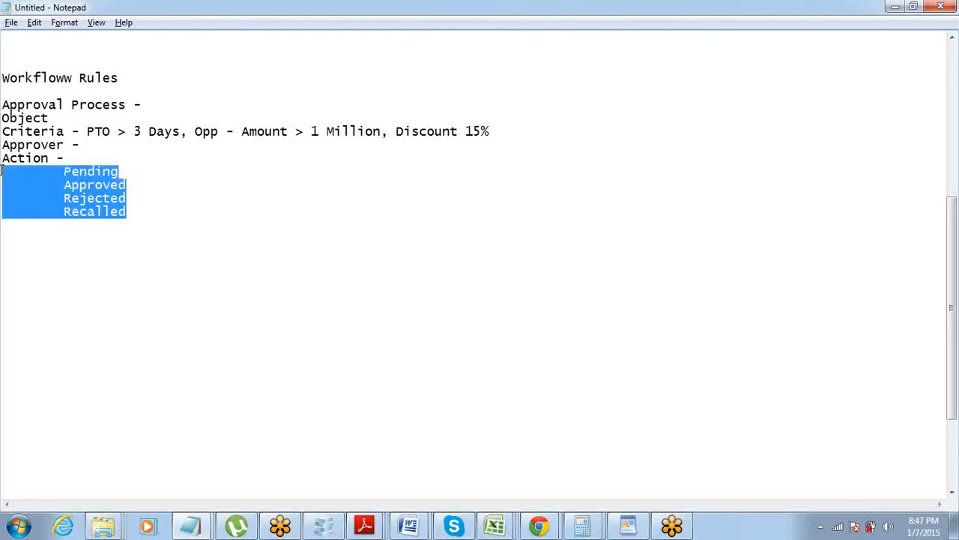
left_click(97, 143)
left_click_drag(98, 143, 2, 147)
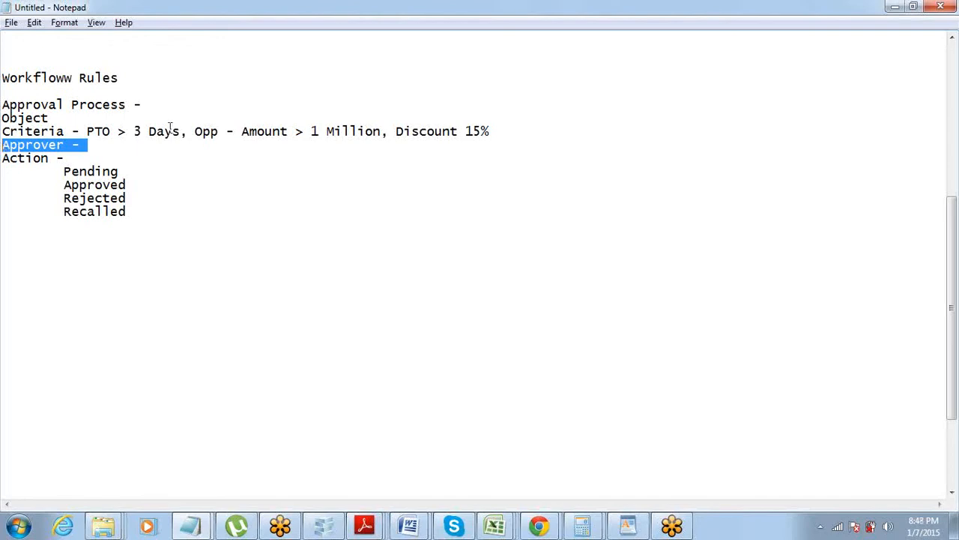
left_click_drag(180, 132, 87, 131)
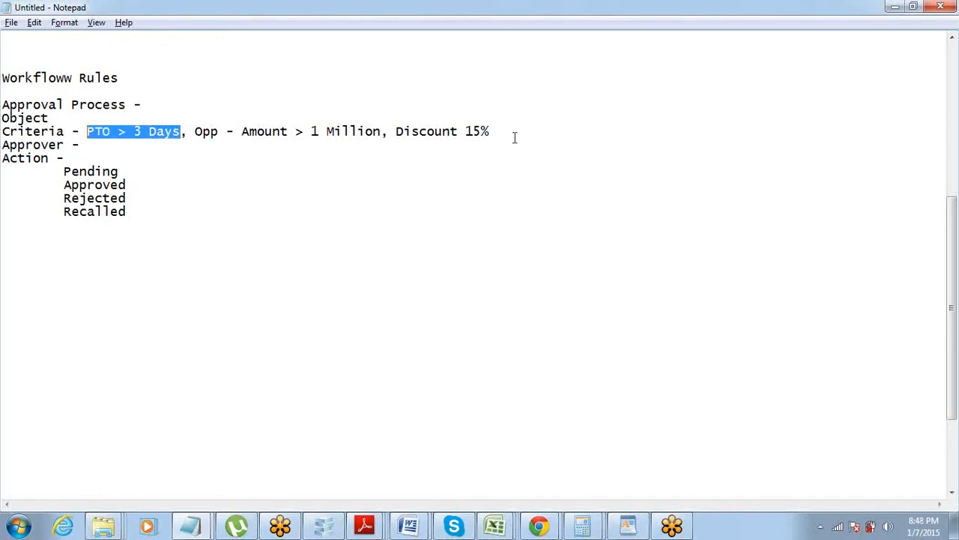
left_click(946, 30)
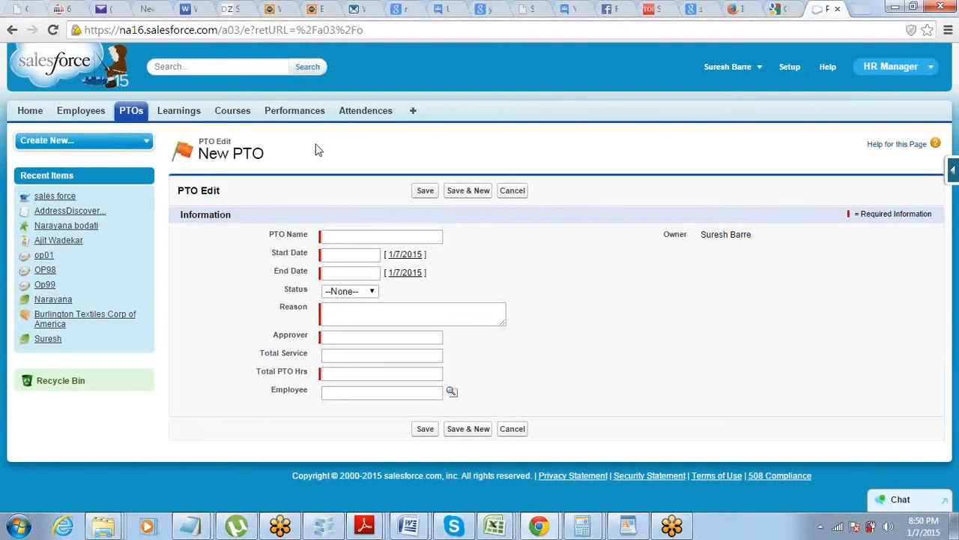
- Open a new PTO record form in Salesforce and examine its Start Date, End Date and Total PTO Hrs fields
left_click(129, 113)
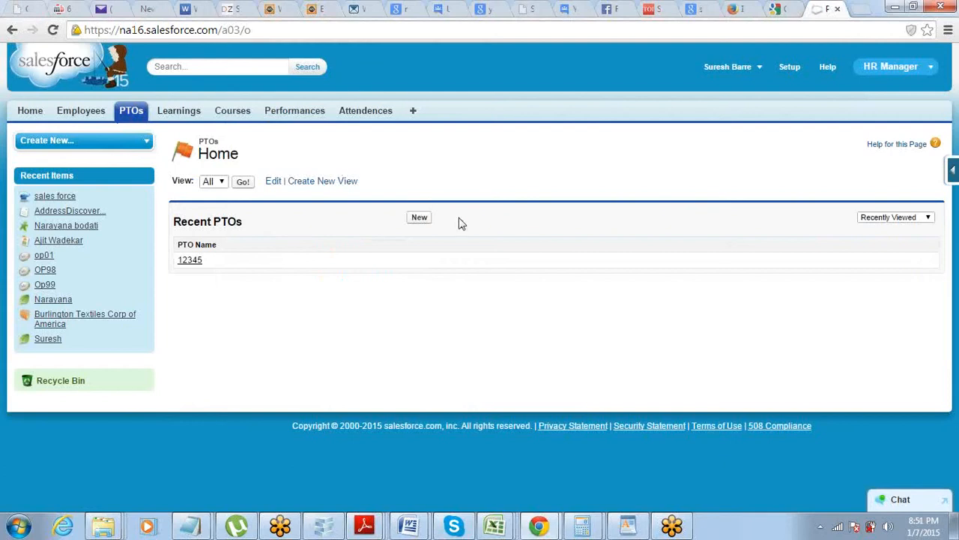
left_click(419, 219)
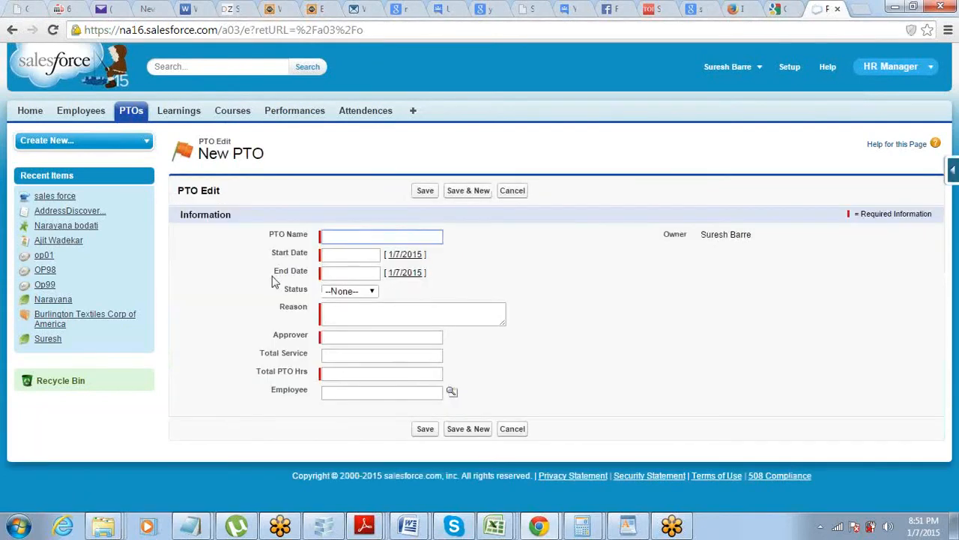
triple_click(303, 279)
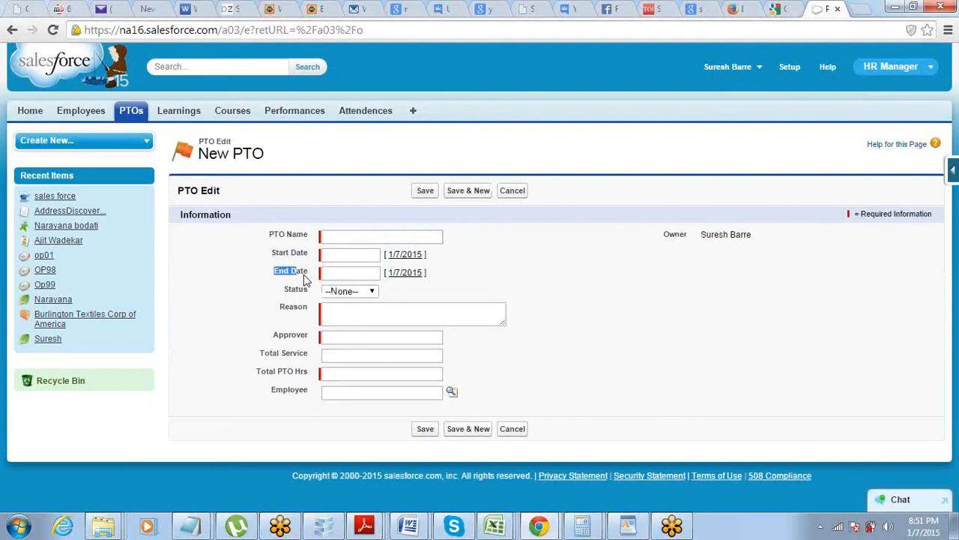
left_click(287, 377)
triple_click(287, 377)
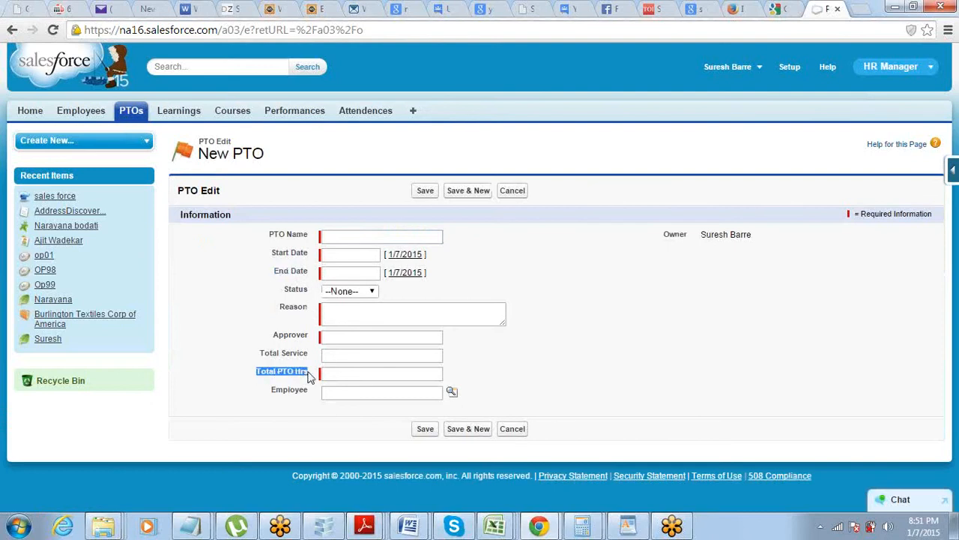
left_click(314, 379)
triple_click(266, 376)
double_click(281, 253)
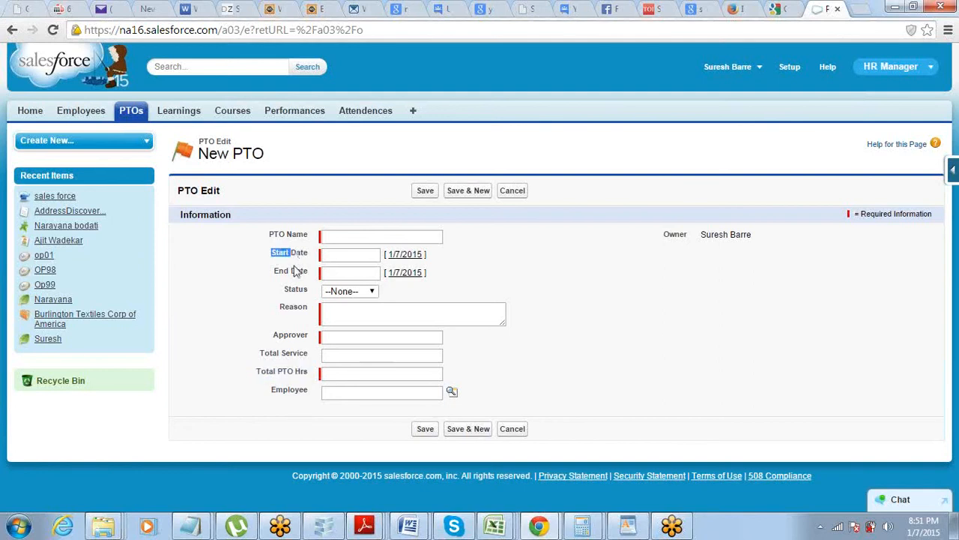
double_click(300, 272)
left_click(339, 163)
- Open the Approval Processes page in the Salesforce setup and look over its active and inactive process lists
left_click(790, 67)
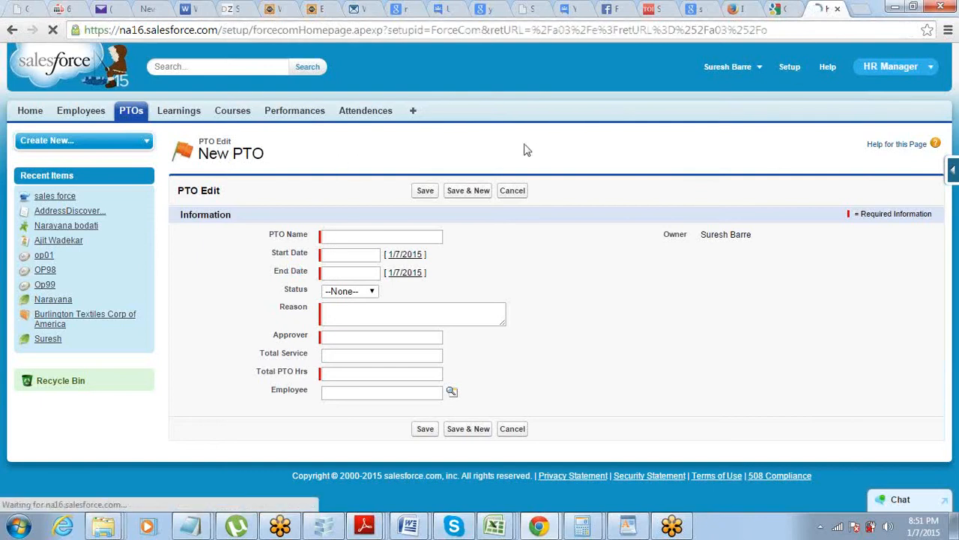
scroll(272, 160, "down", 5)
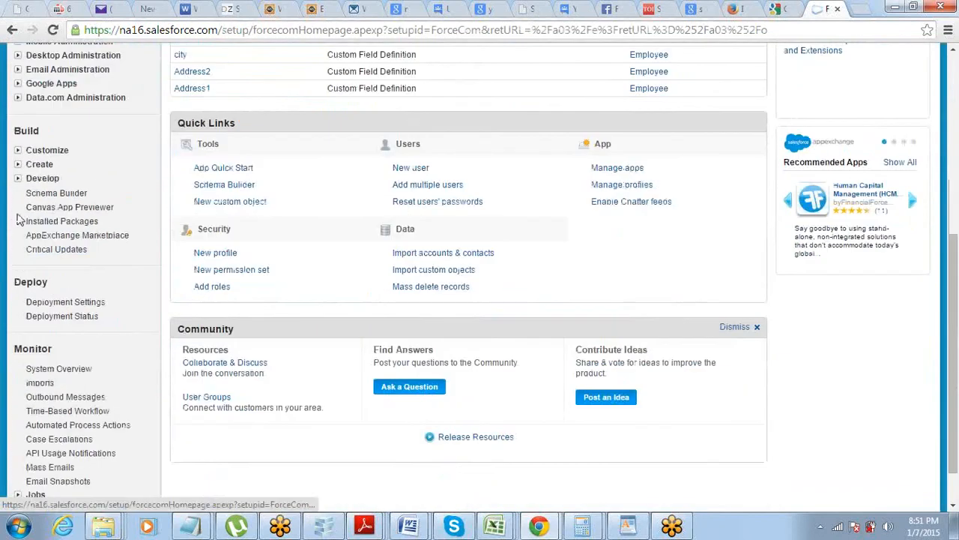
left_click(18, 164)
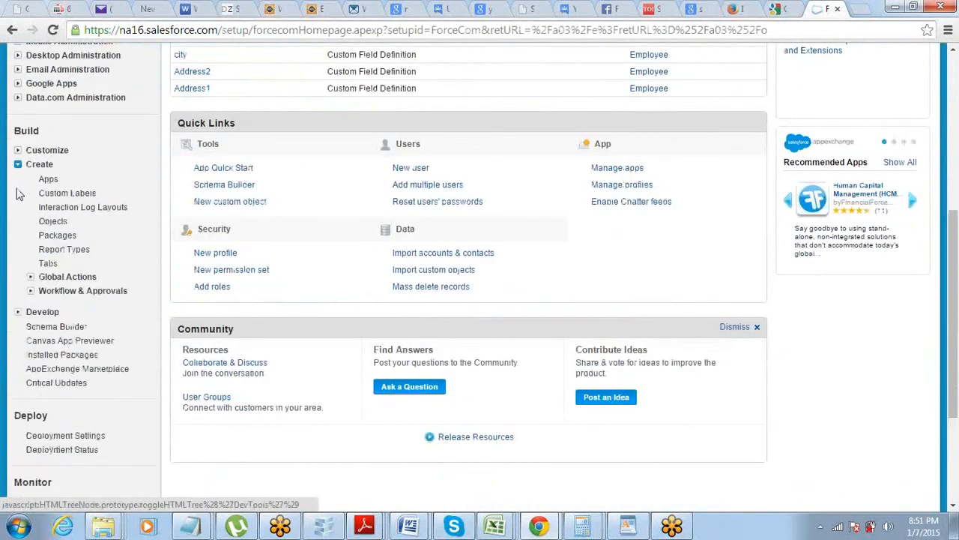
left_click(30, 292)
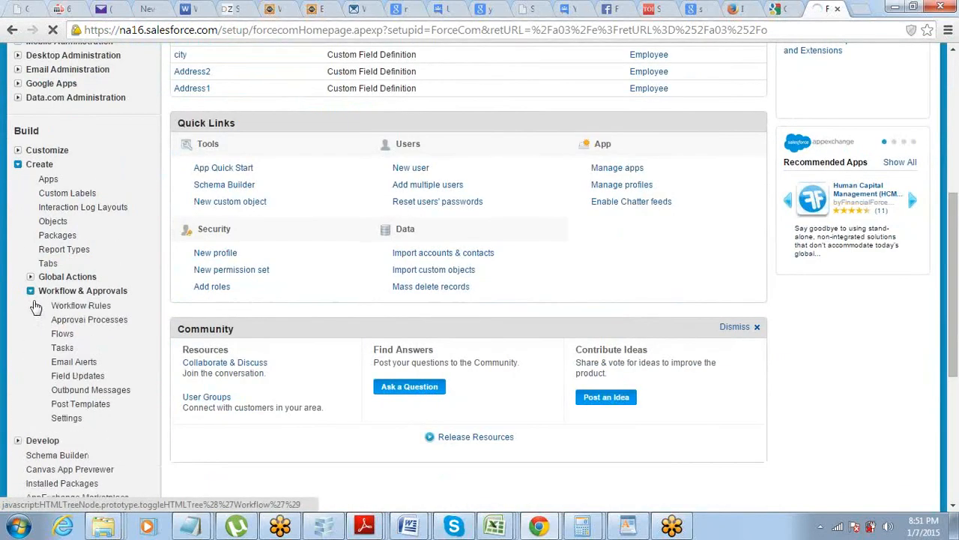
left_click(78, 321)
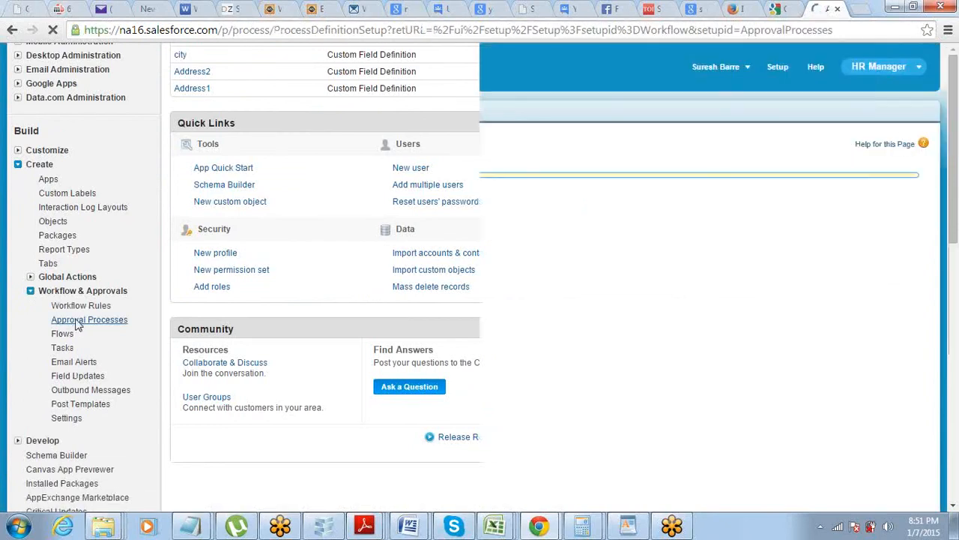
scroll(343, 251, "down", 2)
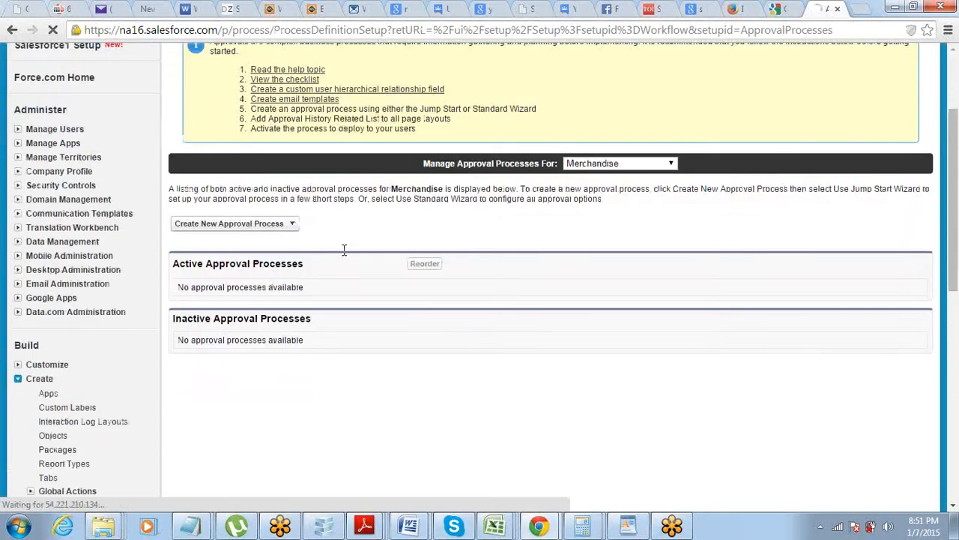
scroll(343, 253, "down", 3)
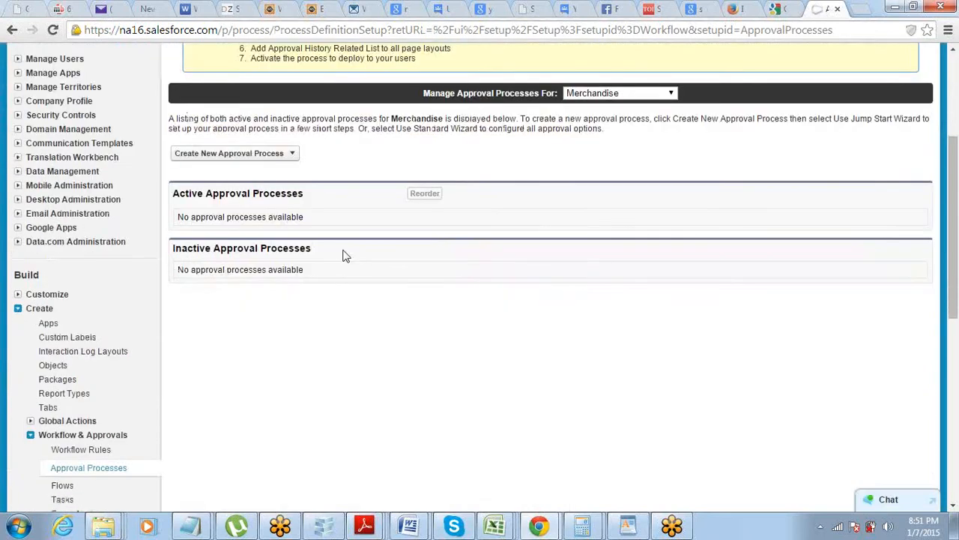
- Switch to the Notepad notes and add a "Field Update ->" heading below the Action list, with "Approval Status" indented beneath it
mouse_move(193, 526)
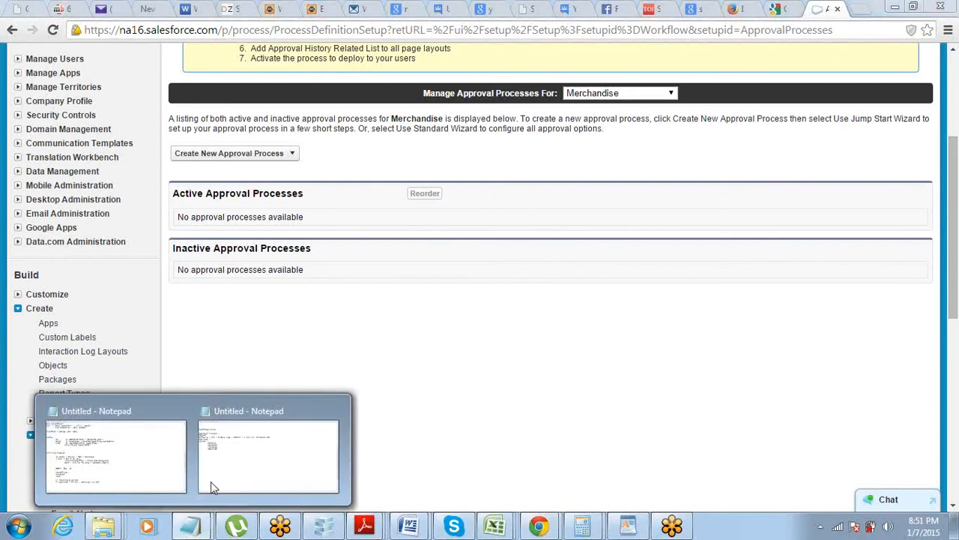
left_click(264, 449)
key("Return")
key("Return")
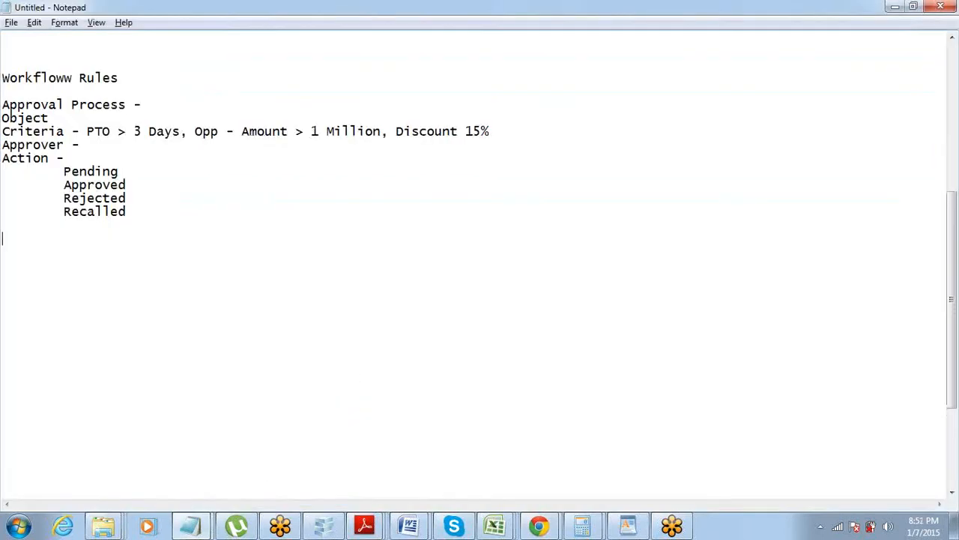
type("Field Update ")
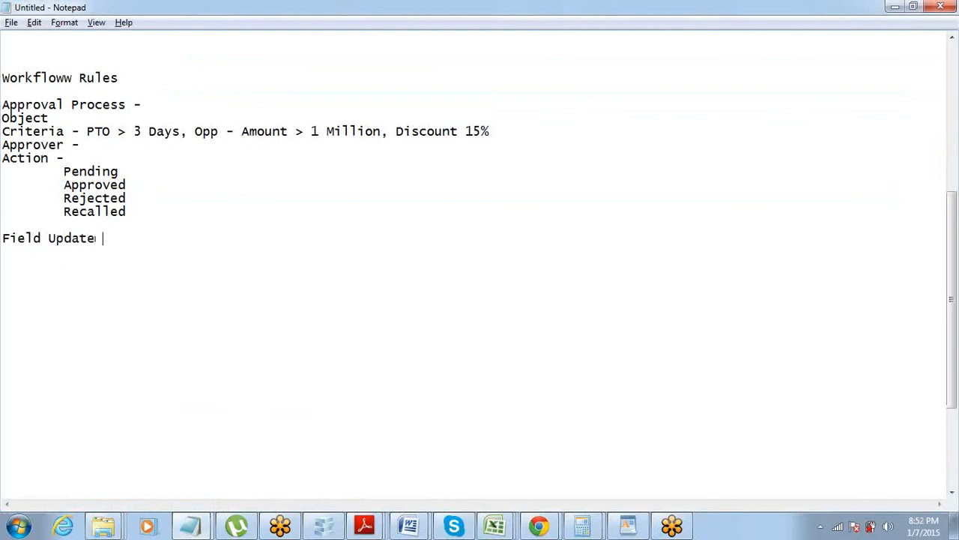
type("- >")
key("Return")
key("Tab")
type("Approval S")
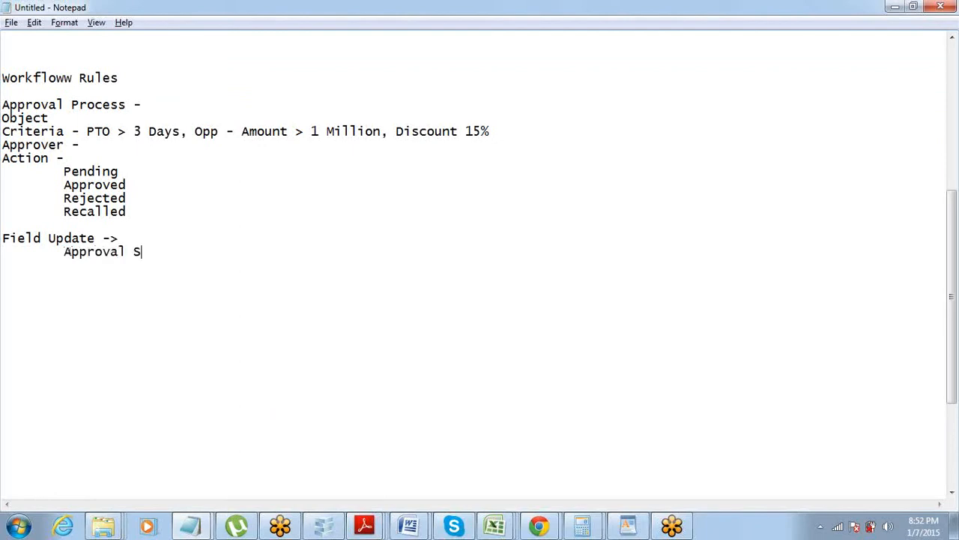
type("tatus")
- Add a further indented line under Approval Status reading "PL (Not Required," with a closing bracket
key("Return")
key("Tab")
key("Tab")
type("PL ()")
key("Left")
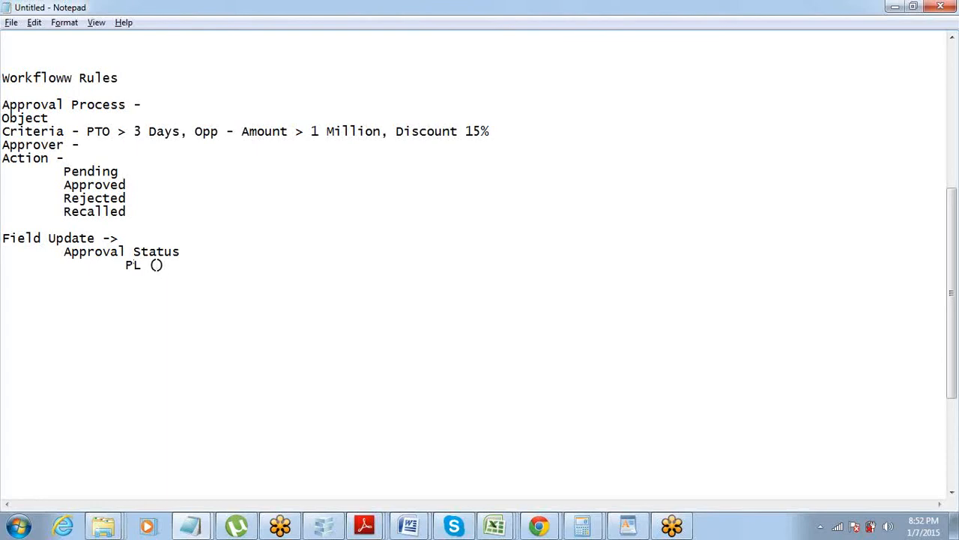
type("NOt Required,")
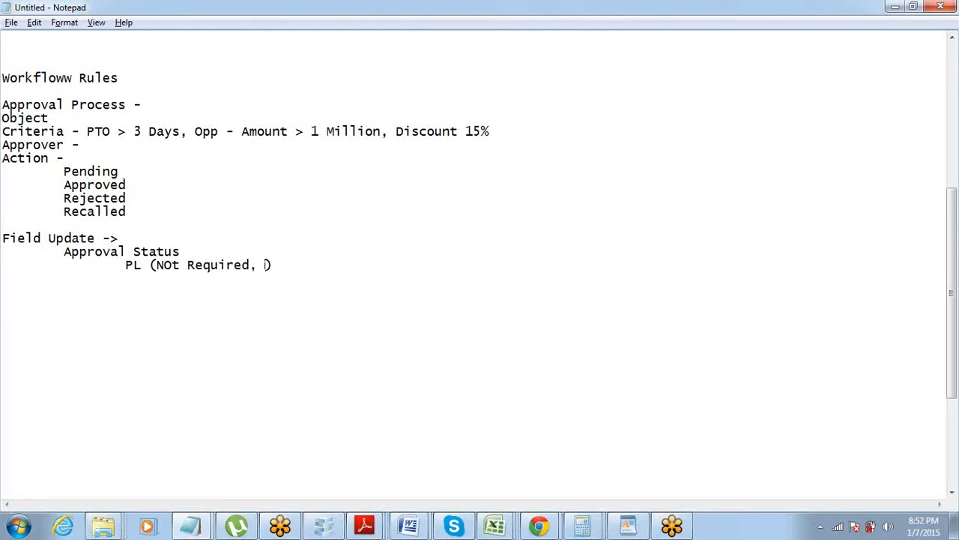
key("ctrl+Left")
key("Left")
key("Left")
key("shift+Left")
type("o")
- Extend the bracketed PL list after Not Required with "Pending, Approved, Rejected, Cancelled"
key("End")
key("Left")
type(", Appo")
key("BackSpace")
key("BackSpace")
key("BackSpace")
key("BackSpace")
type("Pending, Approved, Rejected")
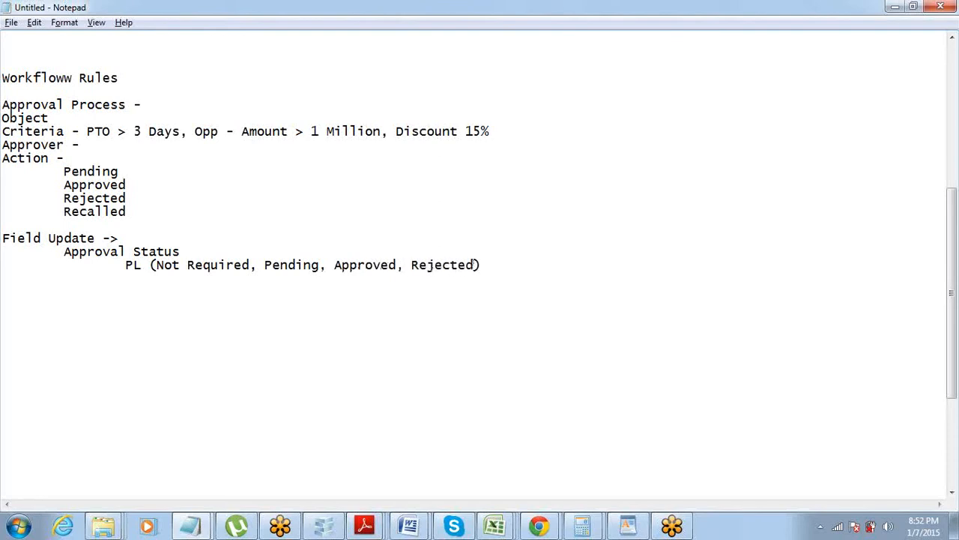
type(", Recalled")
key("ctrl+shift+Left")
type("Cancelled")
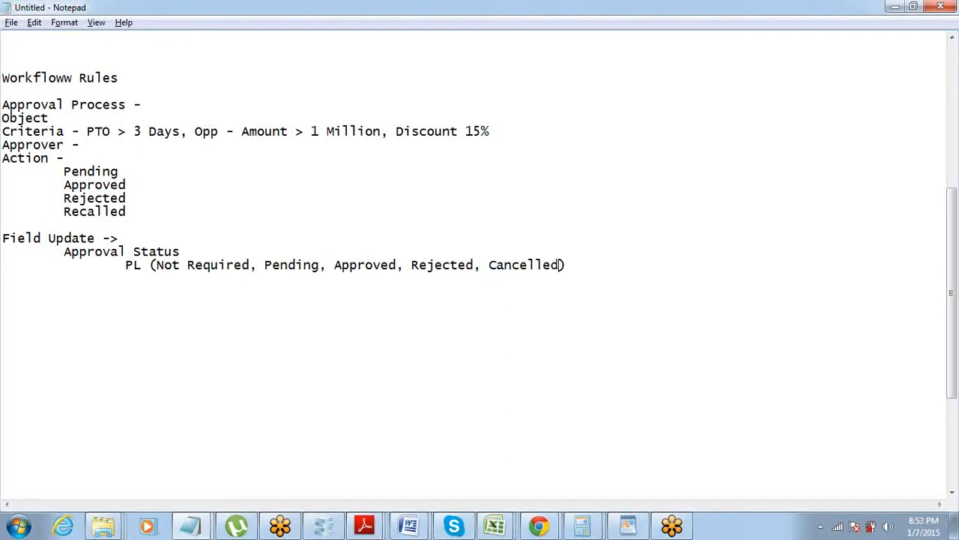
- Review the bracketed PL values and the Approval Status line in the notes
key("End")
key("ctrl+shift+Left")
key("ctrl+shift+Left")
key("ctrl+shift+Left")
key("ctrl+shift+Left")
key("ctrl+shift+Left")
key("ctrl+shift+Left")
key("ctrl+shift+Left")
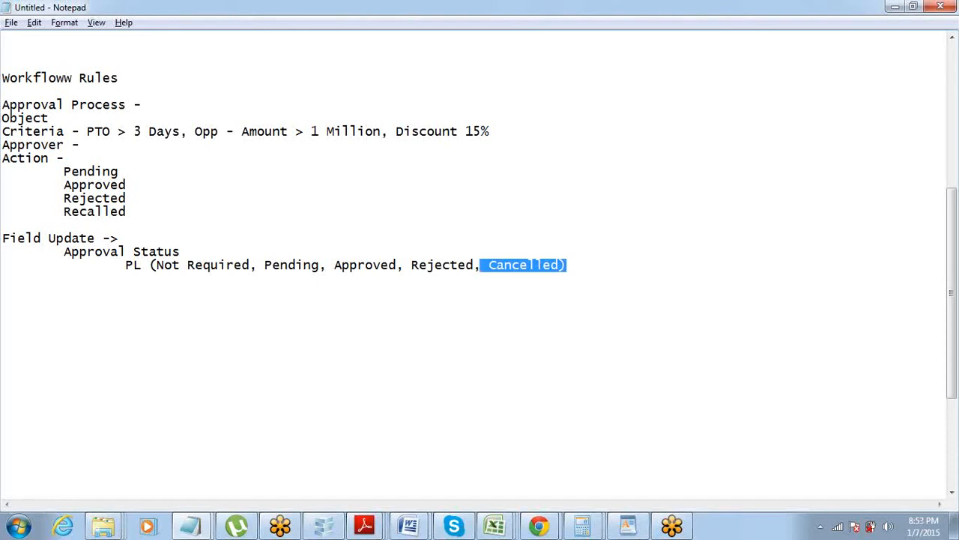
key("ctrl+shift+Left")
key("Left")
key("Up")
key("End")
key("ctrl+shift+Left")
key("ctrl+shift+Left")
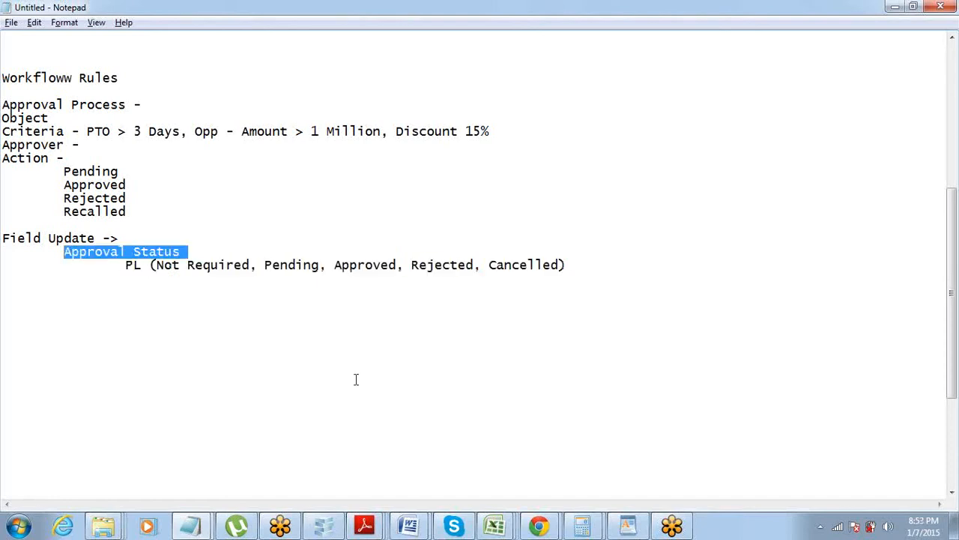
key("End")
key("ctrl+shift+Left")
key("ctrl+shift+Left")
- Switch to Salesforce in Chrome and open the custom objects list in the setup
left_click(538, 525)
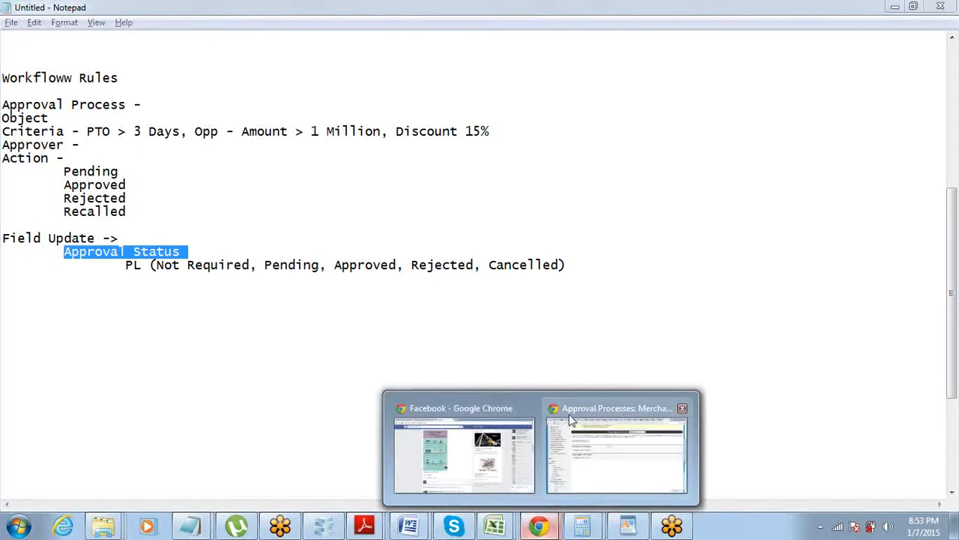
left_click(559, 479)
left_click(30, 436)
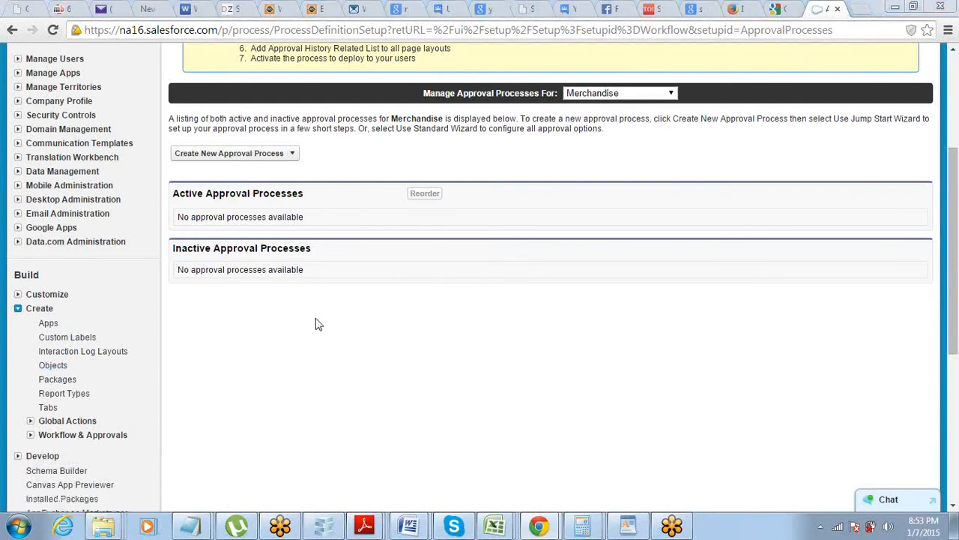
left_click(56, 367)
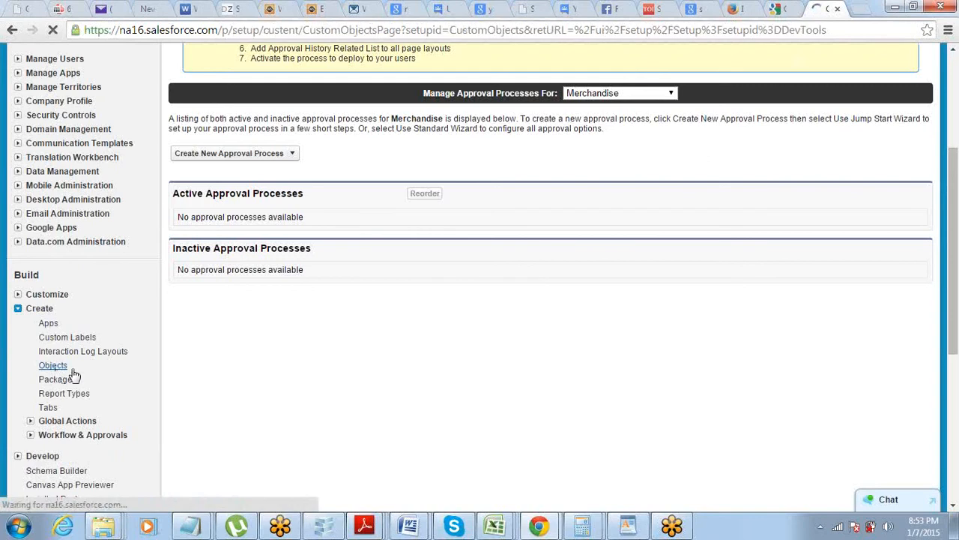
left_click(446, 245)
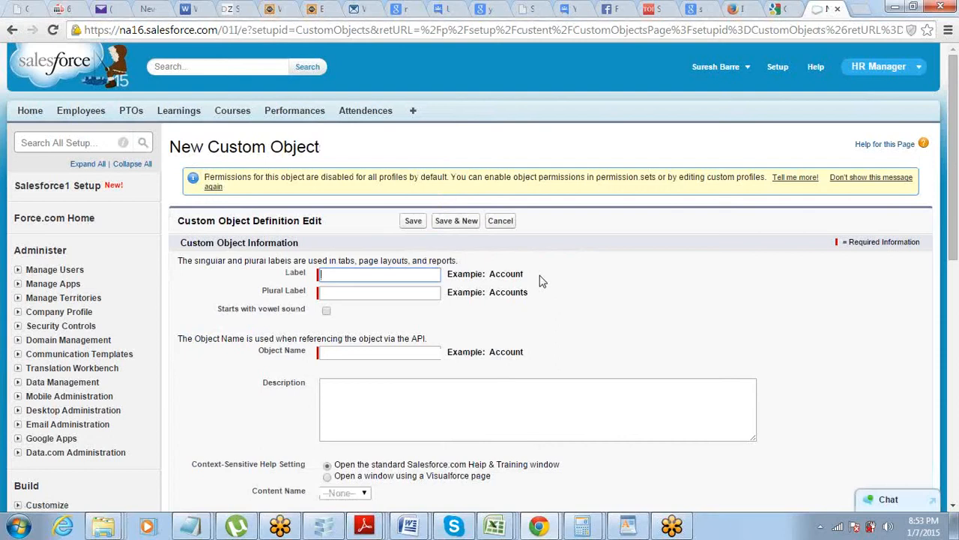
type("Approval")
key("BackSpace")
key("BackSpace")
key("BackSpace")
key("BackSpace")
key("BackSpace")
key("BackSpace")
key("BackSpace")
key("BackSpace")
key("BackSpace")
type("PTO_Approval")
key("Tab")
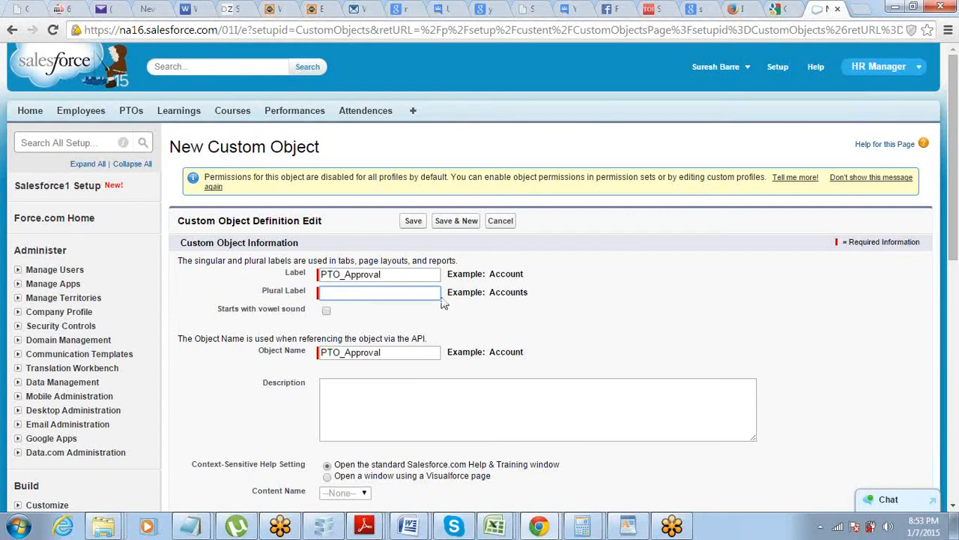
key("shift+Tab")
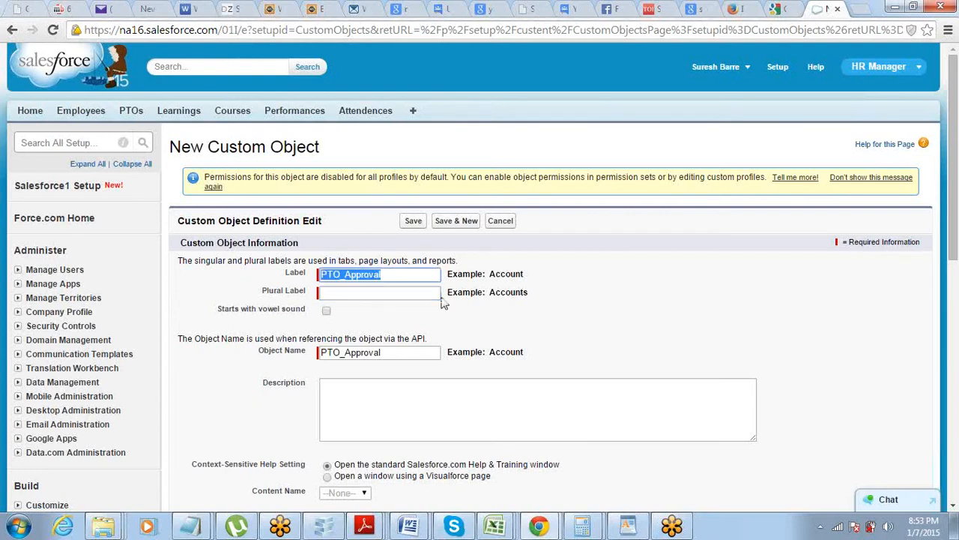
key("Tab")
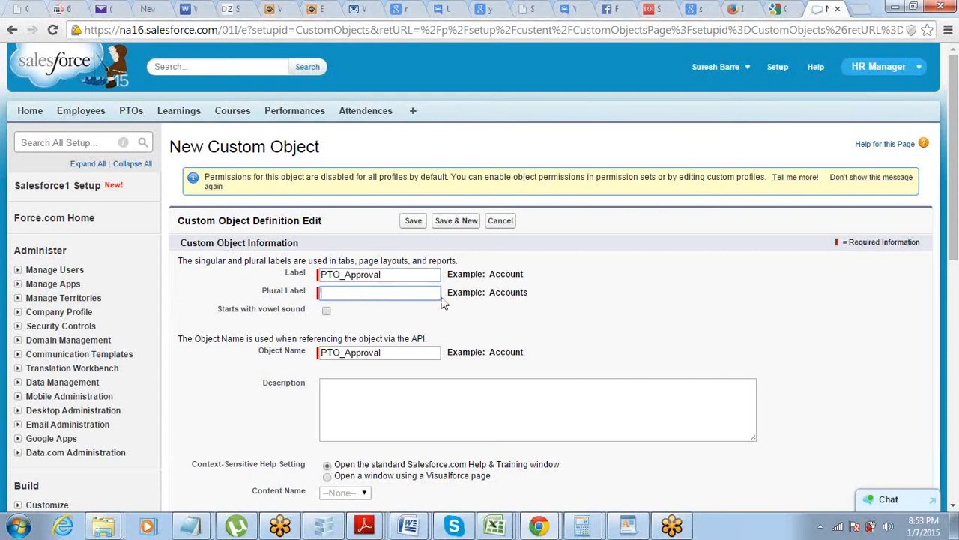
scroll(270, 350, "down", 4)
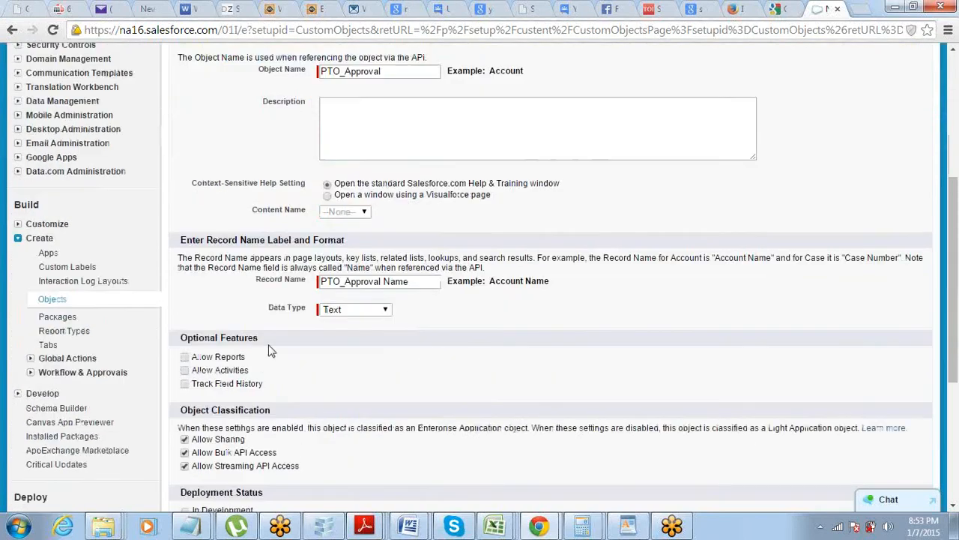
left_click(60, 303)
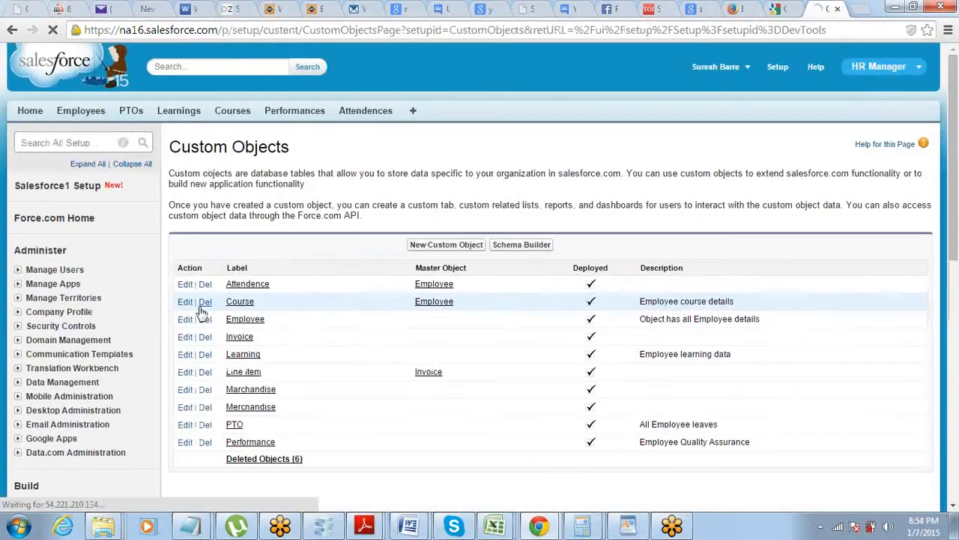
- Open the PTO object and begin a new custom field of type Picklist, continuing to its details
left_click(234, 424)
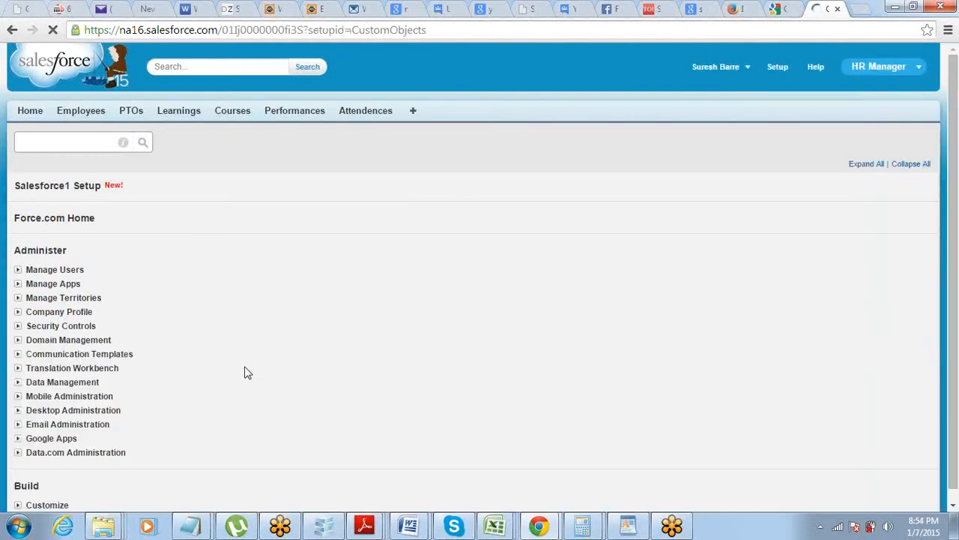
scroll(255, 353, "down", 4)
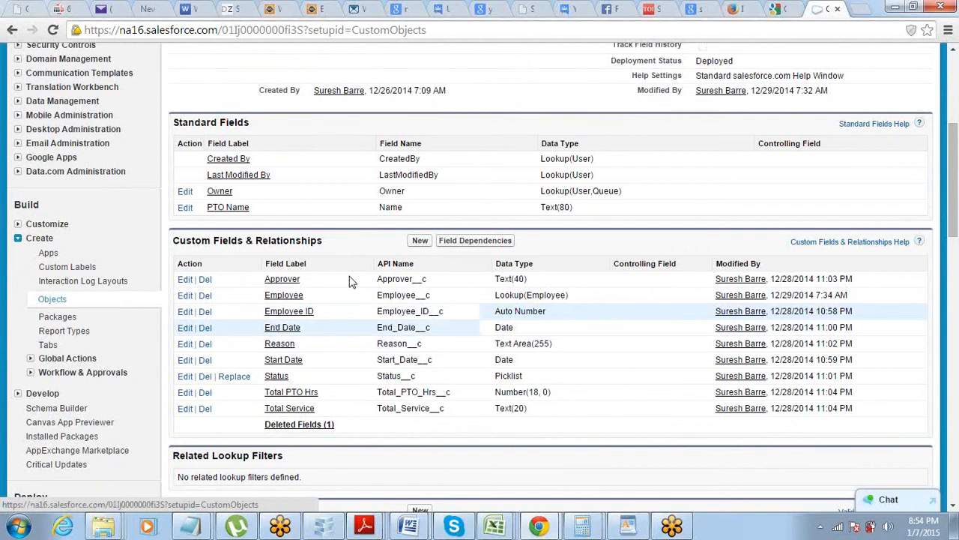
left_click(420, 241)
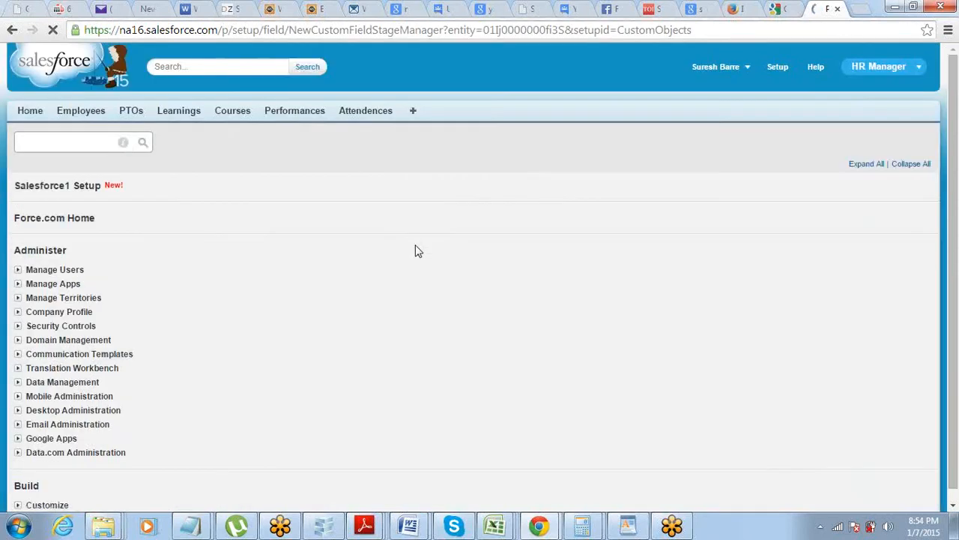
scroll(384, 277, "down", 5)
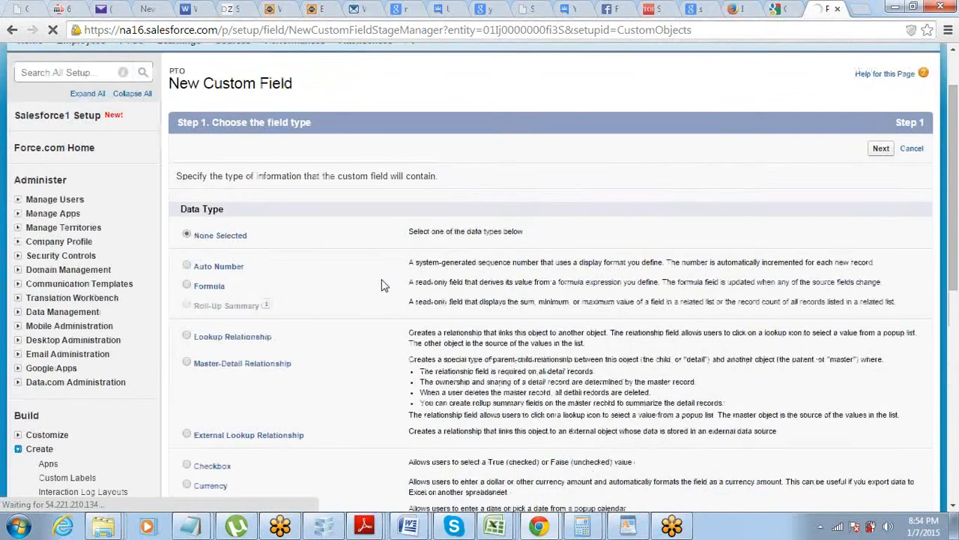
scroll(384, 285, "down", 2)
left_click(187, 312)
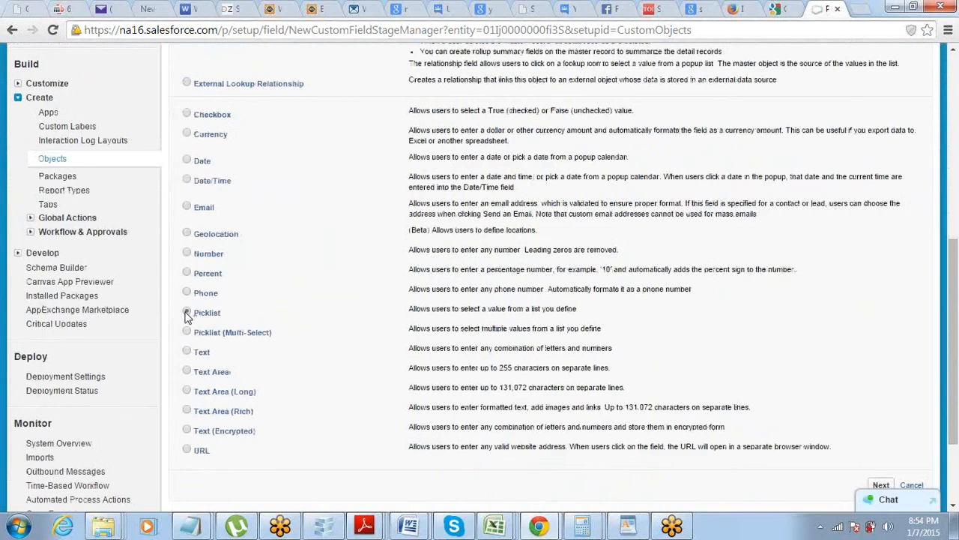
scroll(575, 348, "down", 1)
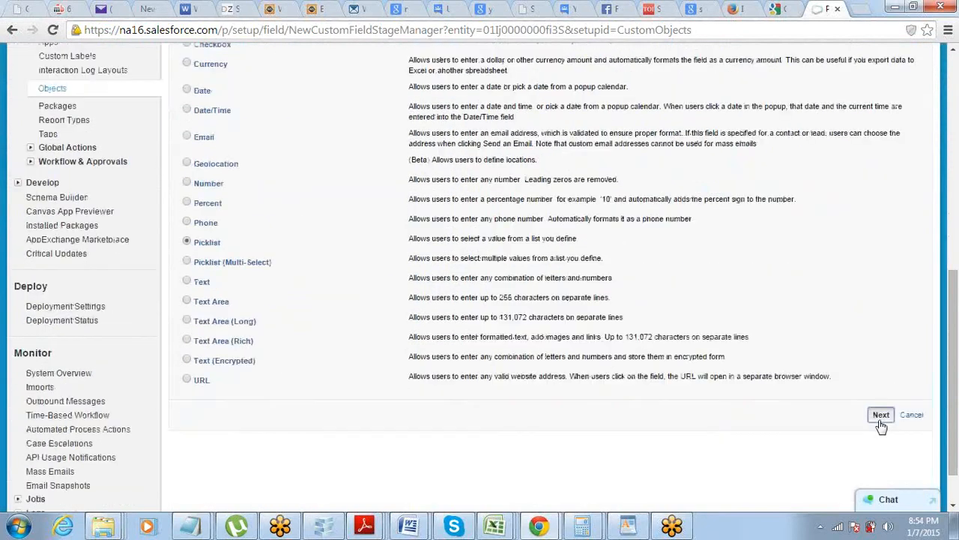
left_click(875, 417)
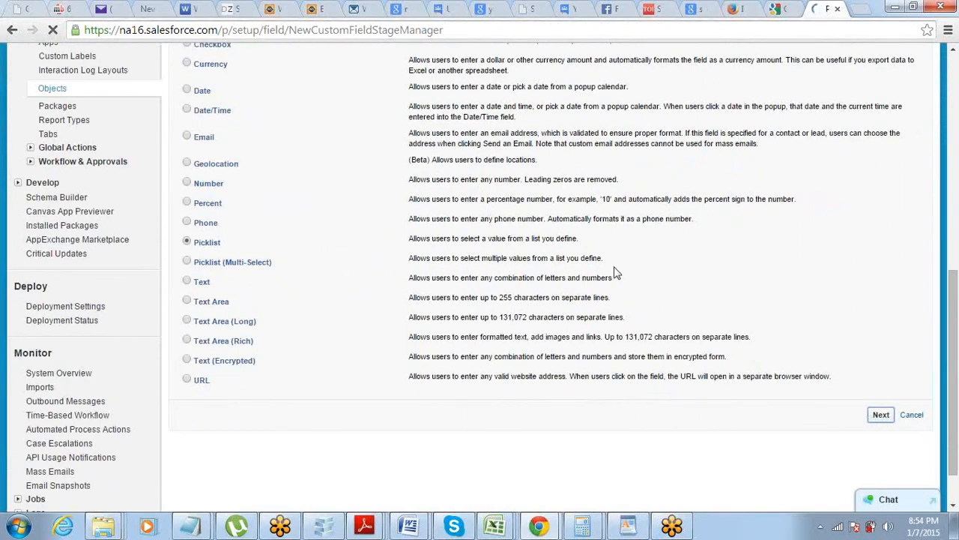
- Copy the bracketed list of approval status values from the Notepad notes and return to the Salesforce field form
left_click(193, 525)
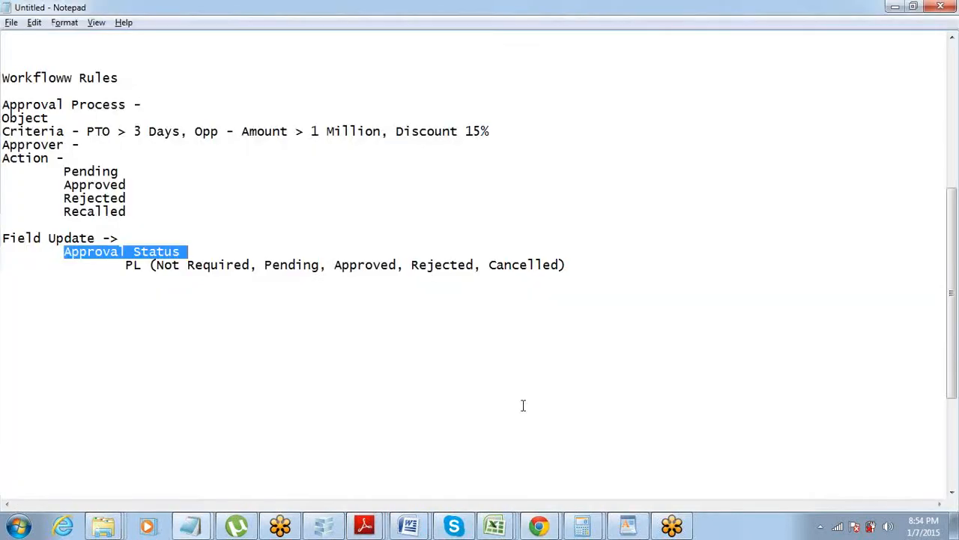
left_click(567, 264)
left_click_drag(567, 264, 153, 266)
key("ctrl+c")
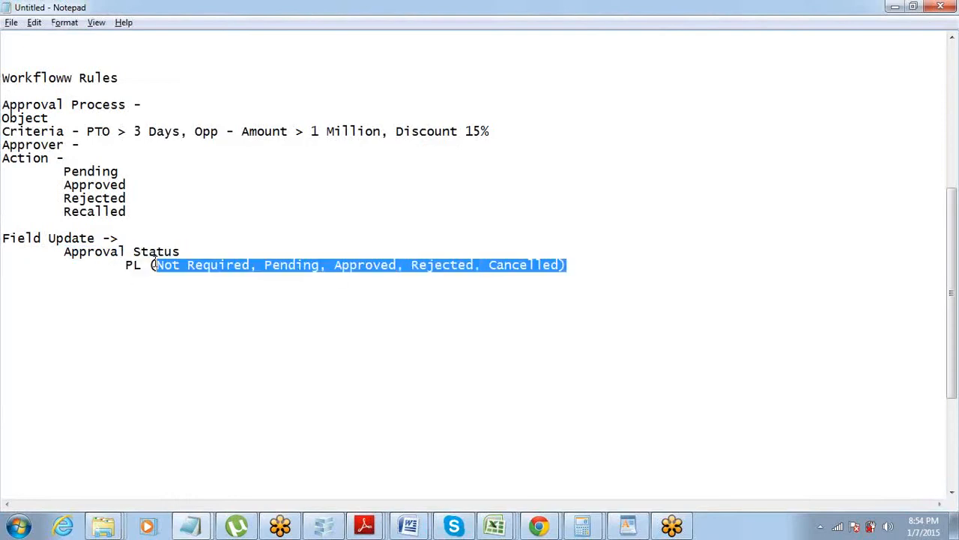
key("alt+Tab")
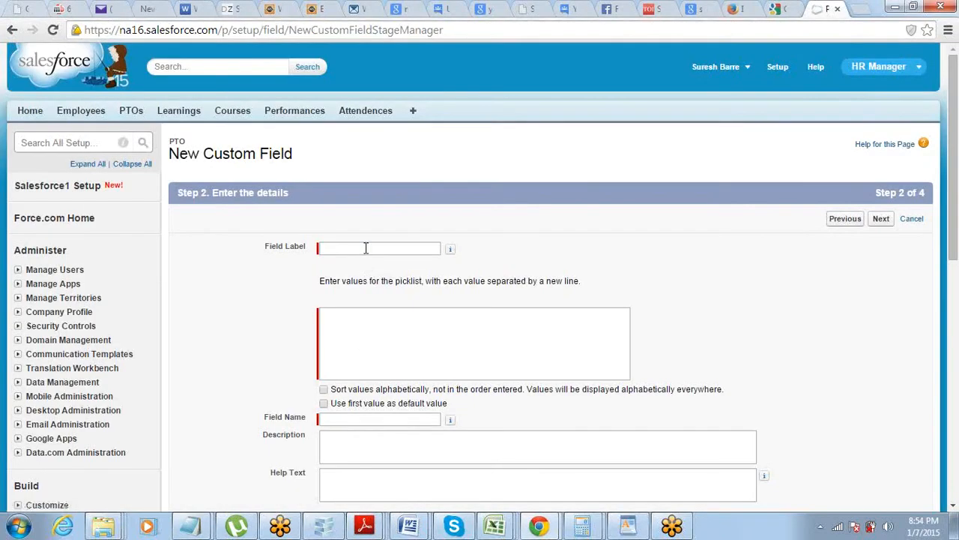
- Label the new picklist field Approval_Status and paste the copied status list as its values
left_click(367, 248)
type("Approva")
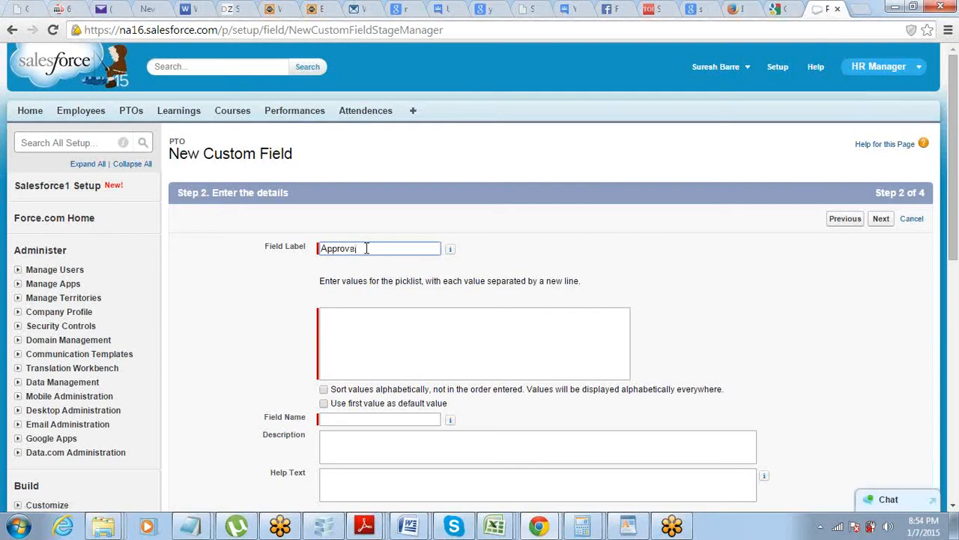
type("l_Status")
key("Tab")
left_click(369, 328)
key("ctrl+v")
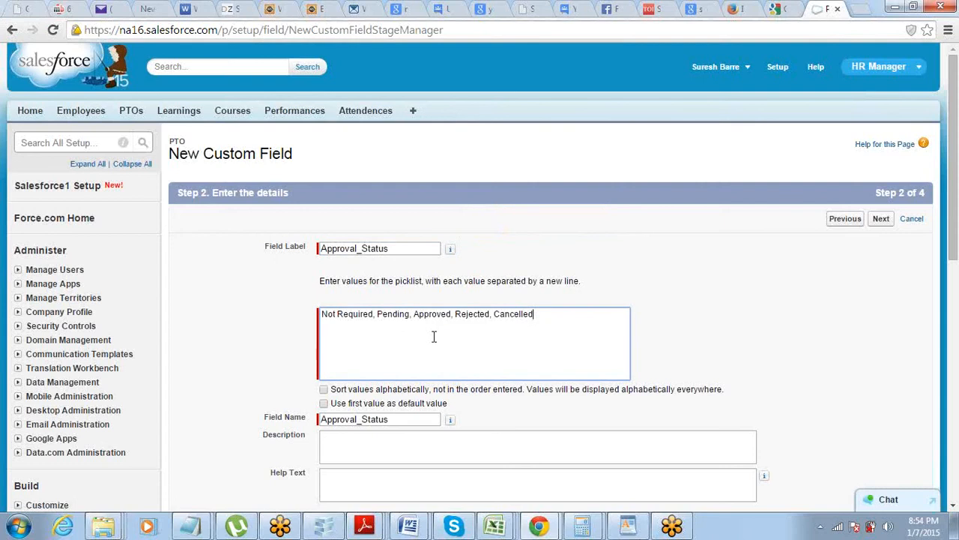
- Remove the commas and put Not Required, Pending, Approved, Rejected and Cancelled on separate lines in the picklist values
key("BackSpace")
key("BackSpace")
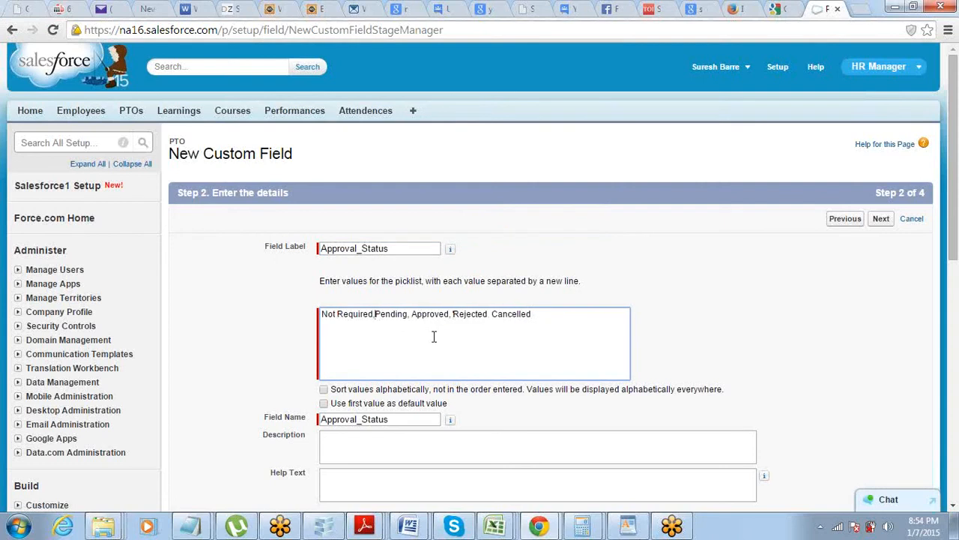
key("Return")
key("BackSpace")
key("BackSpace")
key("Return")
key("ctrl+Right")
key("BackSpace")
key("BackSpace")
key("Return")
key("ctrl+Right")
key("BackSpace")
key("BackSpace")
key("Return")
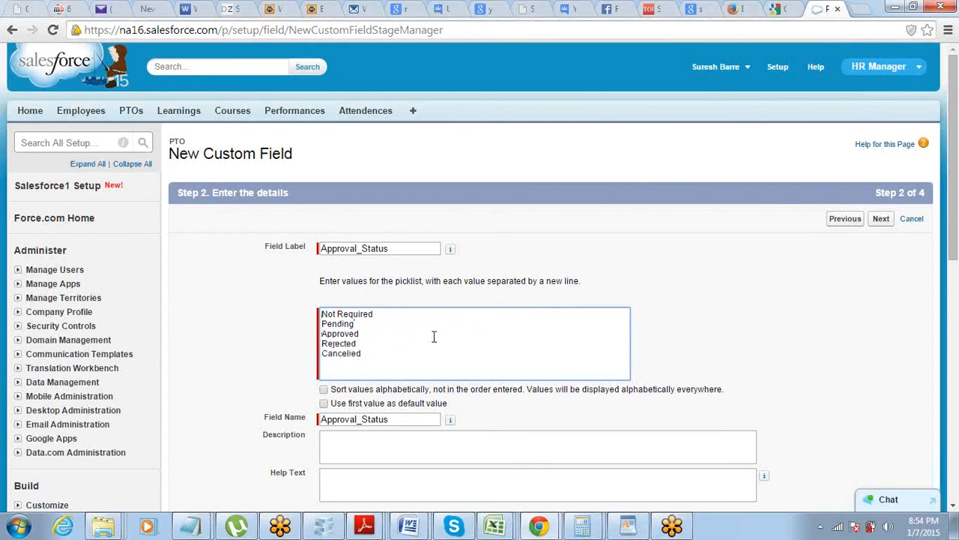
- Review the complete list of picklist values entered for the Approval_Status field
key("ctrl+Home")
key("shift+Down")
key("shift+Down")
key("shift+Down")
key("shift+Down")
key("shift+Down")
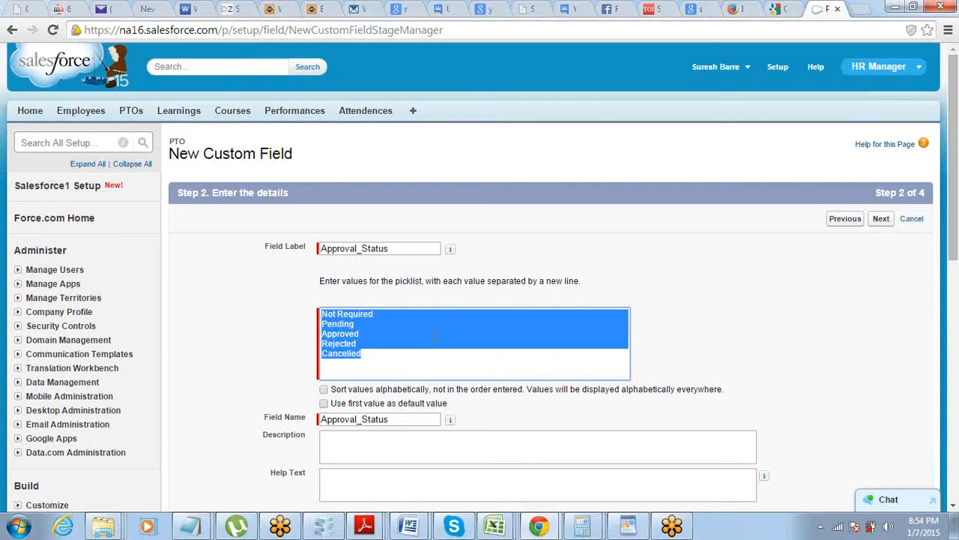
left_click(250, 332)
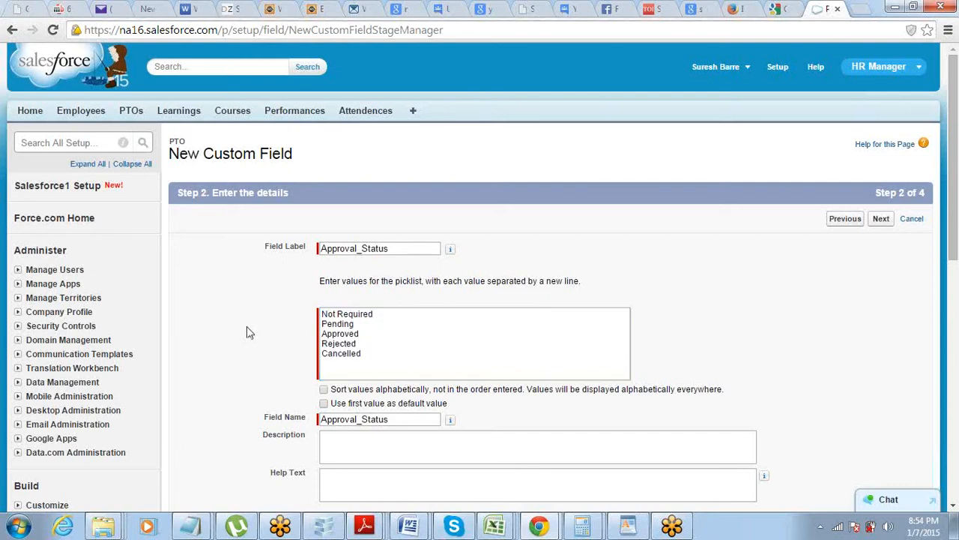
- Use the first picklist value, Not Required, as the default for the Approval_Status field
scroll(249, 334, "down", 1)
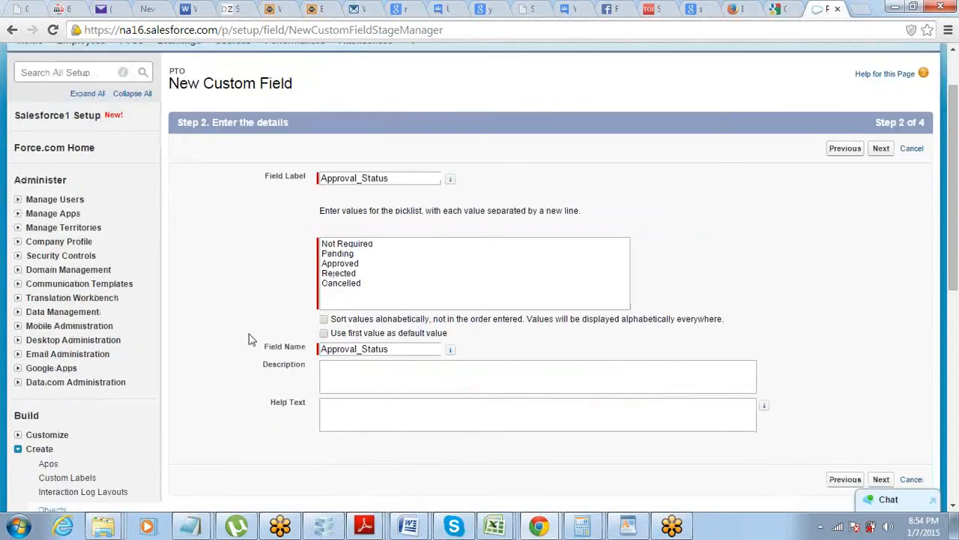
left_click(324, 332)
left_click_drag(322, 247, 381, 243)
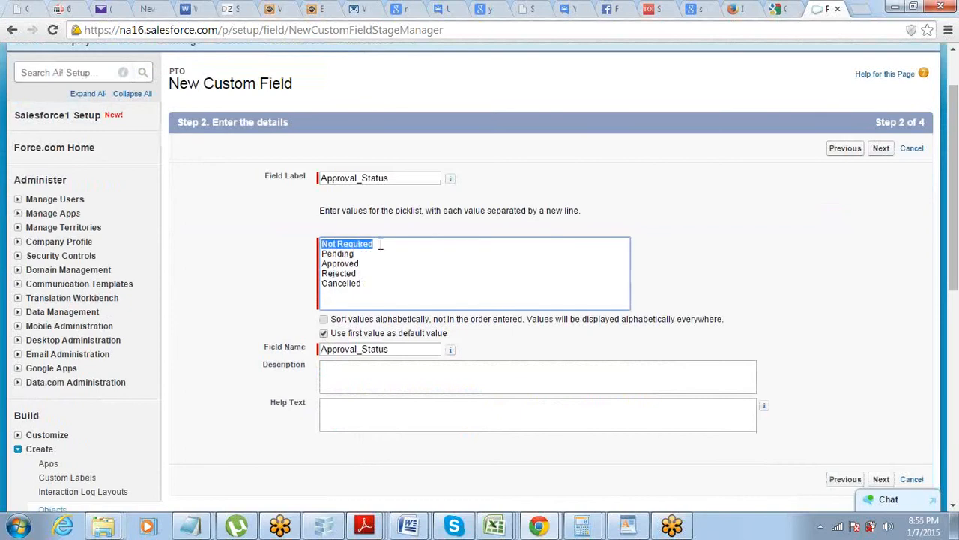
left_click(678, 258)
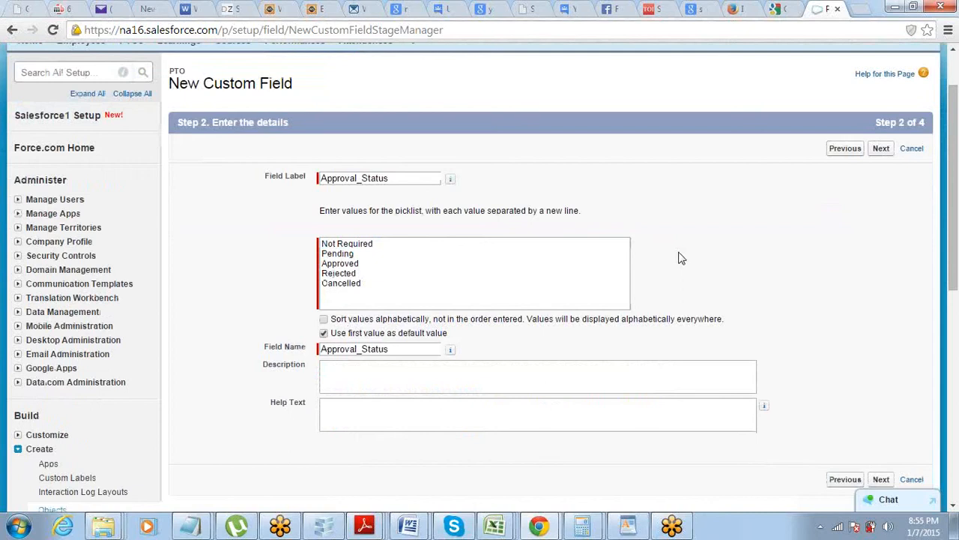
- Make the Approval_Status field visible to all profiles and save it with the PTO Layout included
left_click(880, 149)
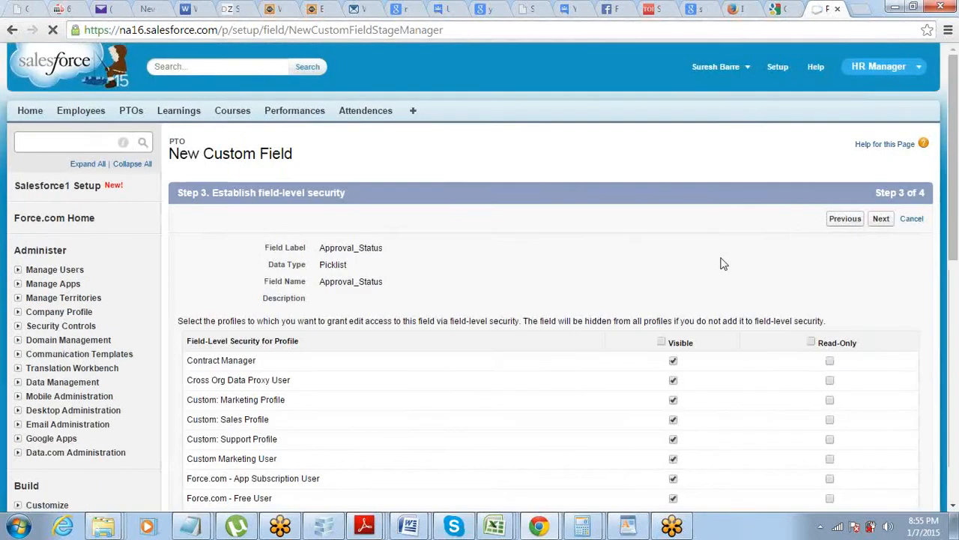
left_click(662, 342)
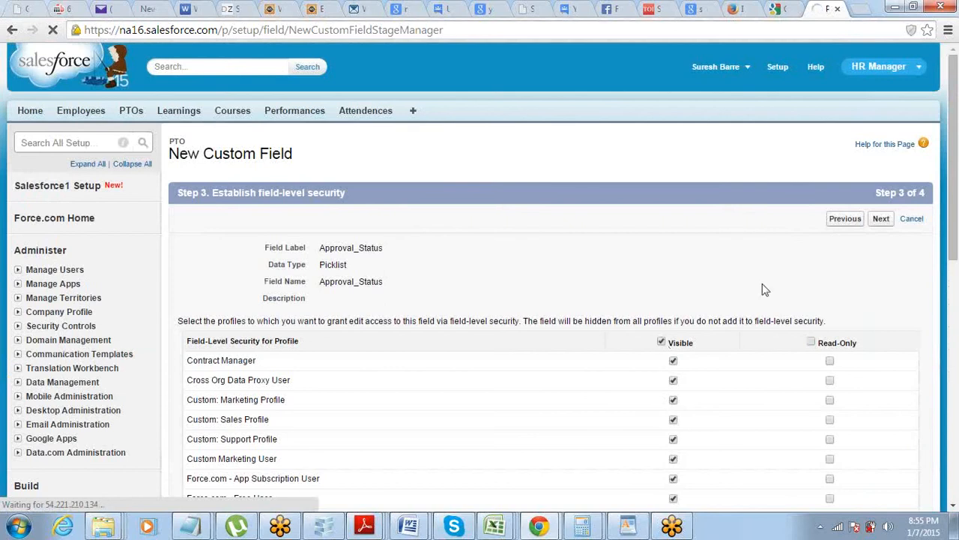
left_click(881, 219)
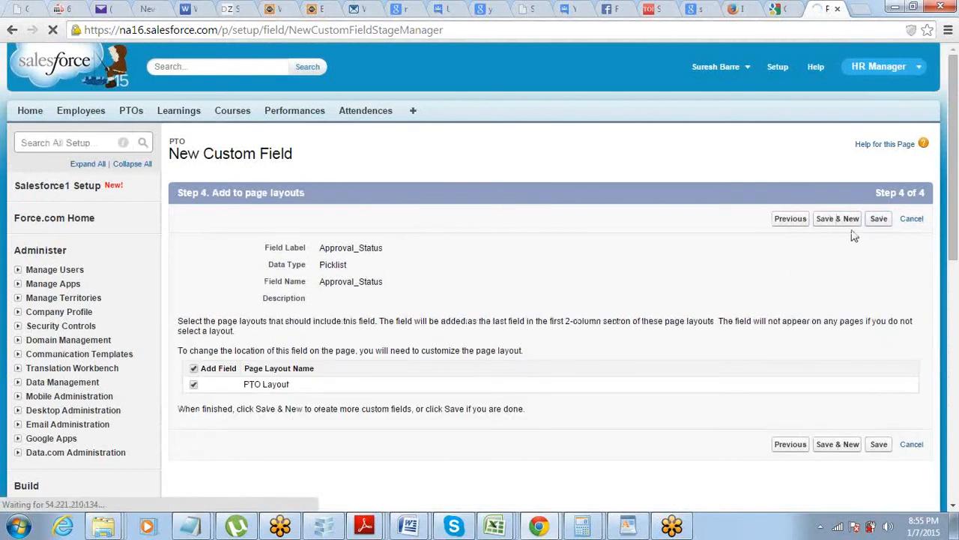
left_click(880, 222)
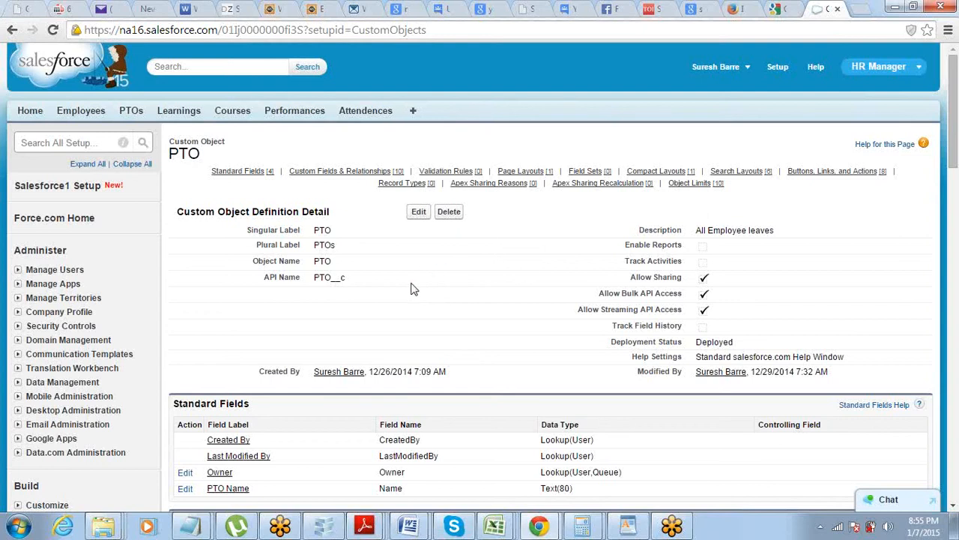
- Open the Approval Processes setup page from Workflow & Approvals
scroll(412, 288, "down", 5)
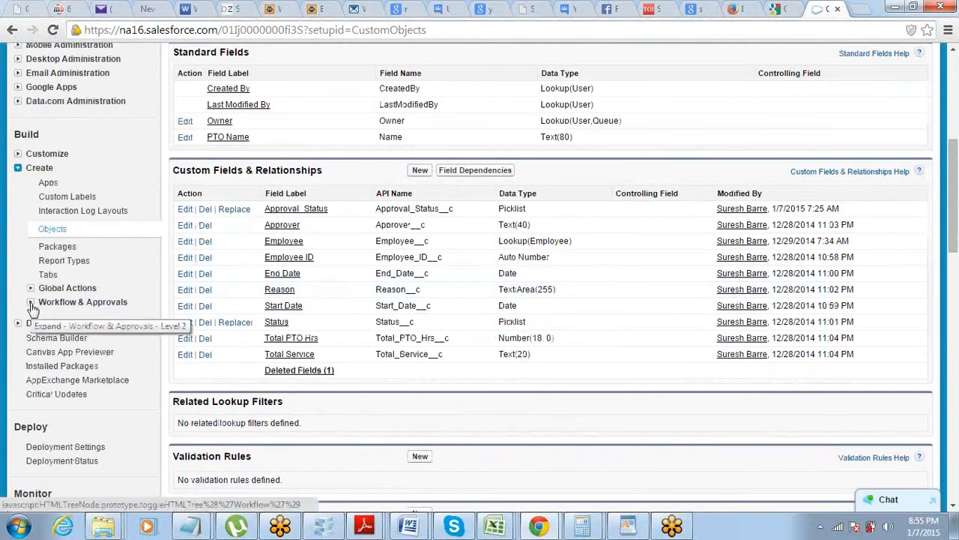
left_click(30, 303)
left_click(74, 332)
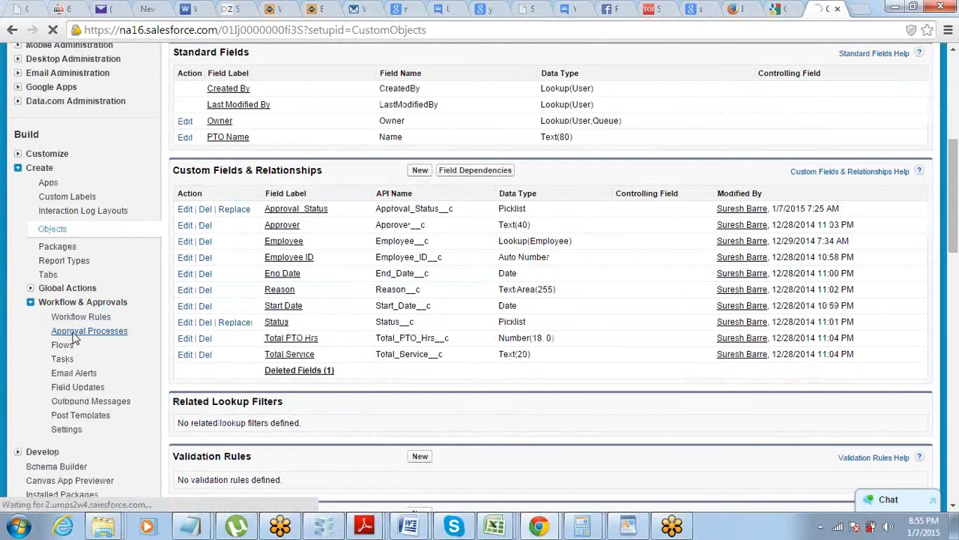
scroll(282, 296, "down", 1)
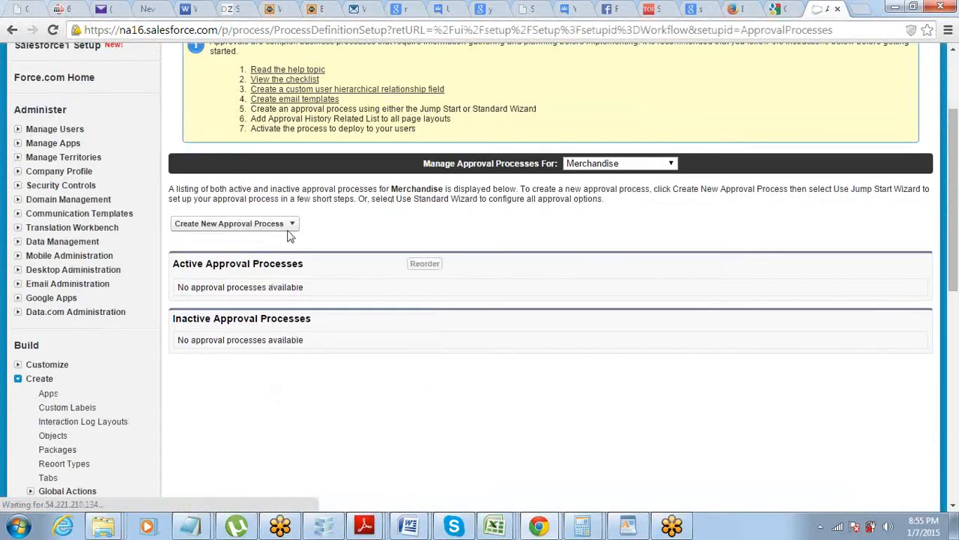
left_click(292, 225)
left_click(244, 238)
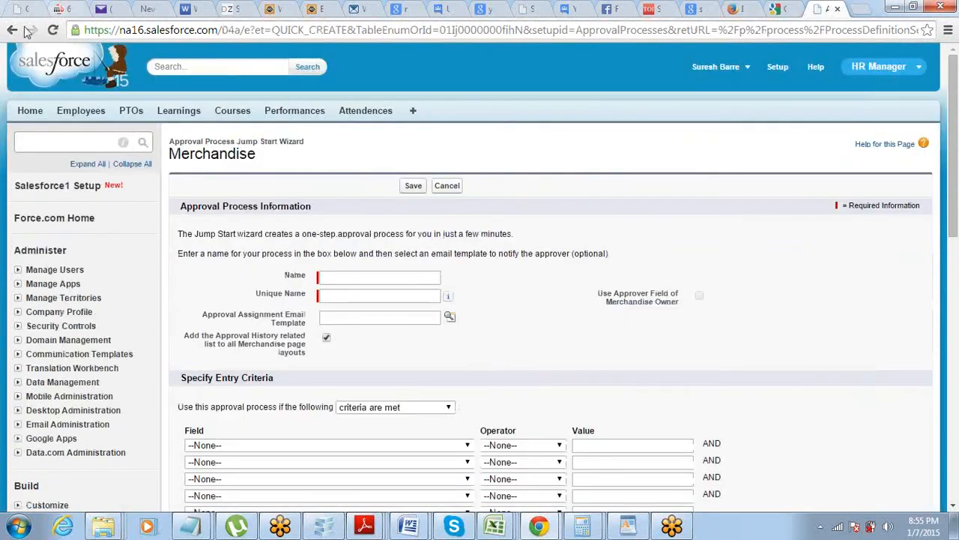
left_click(13, 30)
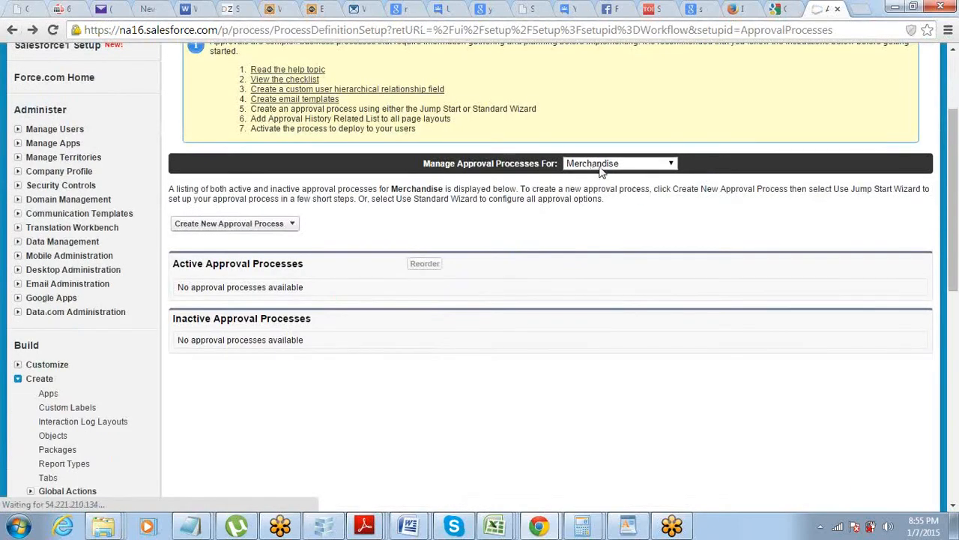
- Select PTO as the object to manage and start a new approval process with the Jump Start Wizard
left_click(605, 164)
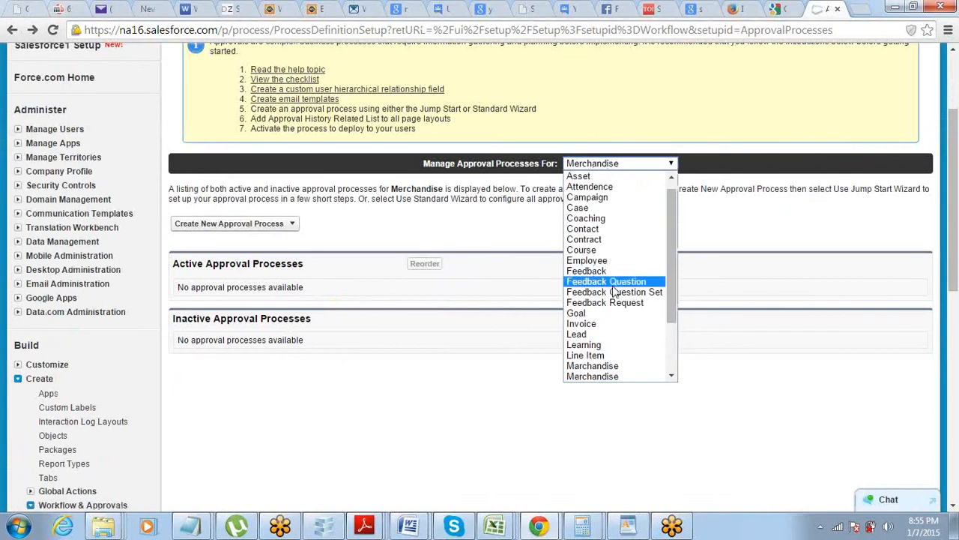
scroll(603, 283, "down", 3)
left_click(598, 367)
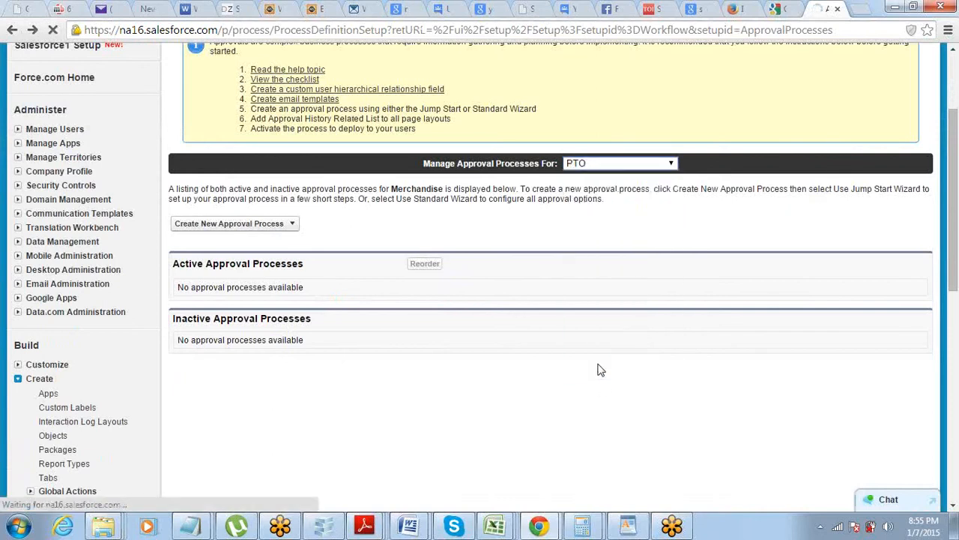
scroll(567, 272, "down", 2)
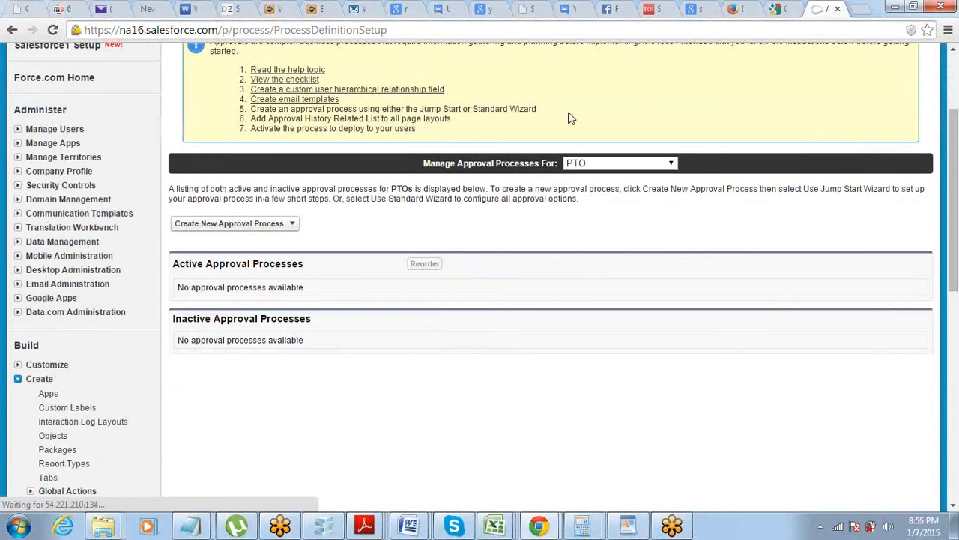
left_click(278, 225)
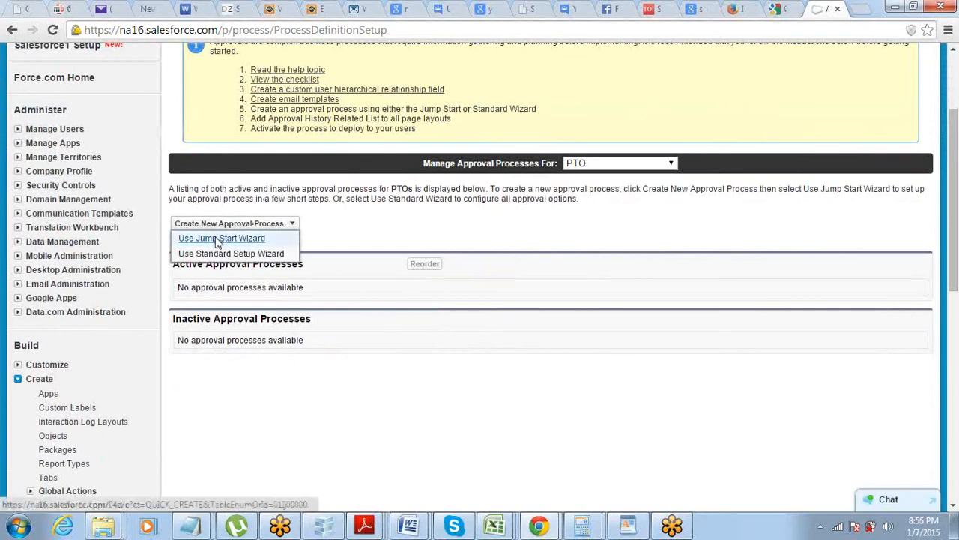
left_click(218, 238)
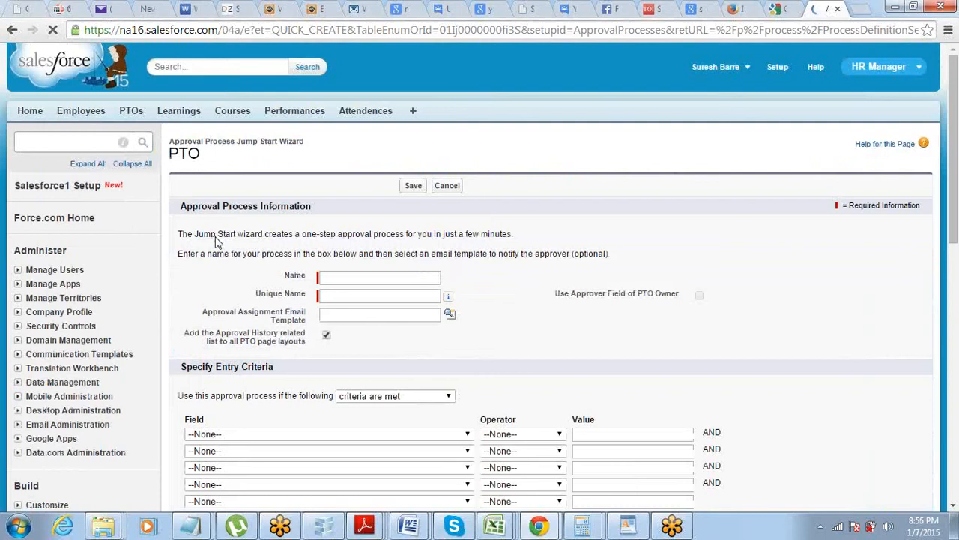
- Name the approval process PTO_Approval and use the same text as its unique name
left_click(343, 278)
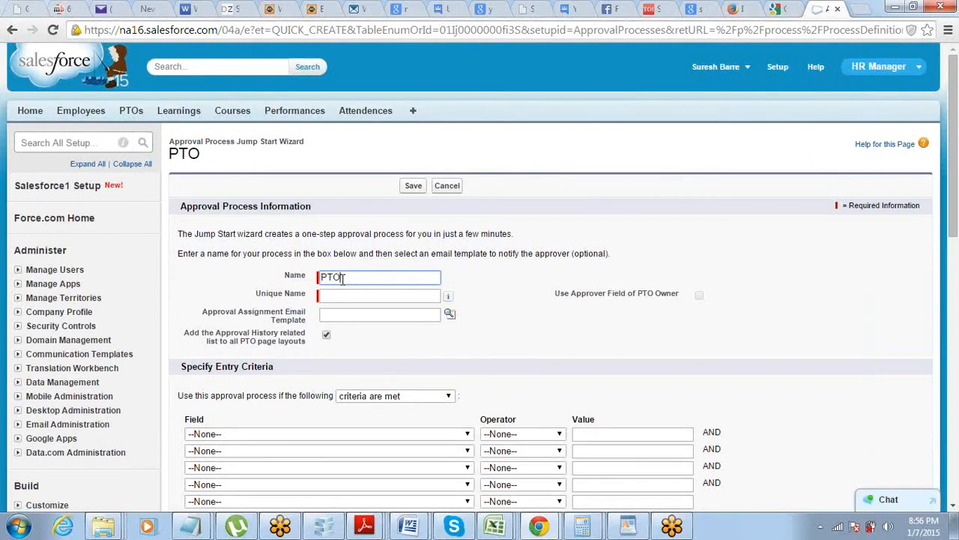
type("PTO APproval")
key("shift+Left")
type("p")
key("Tab")
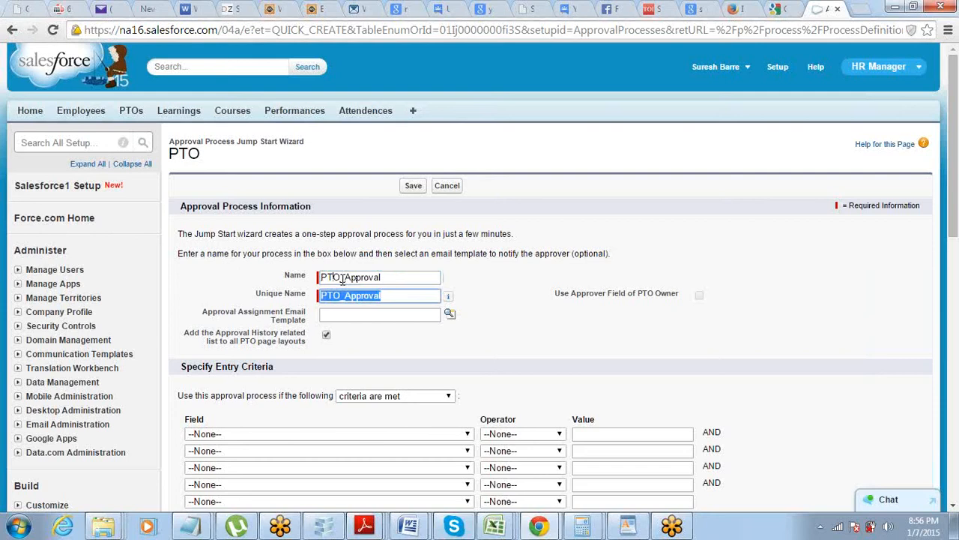
left_click(516, 298)
- Examine the fields, operators and evaluation options available for the approval process entry criteria
scroll(514, 297, "down", 2)
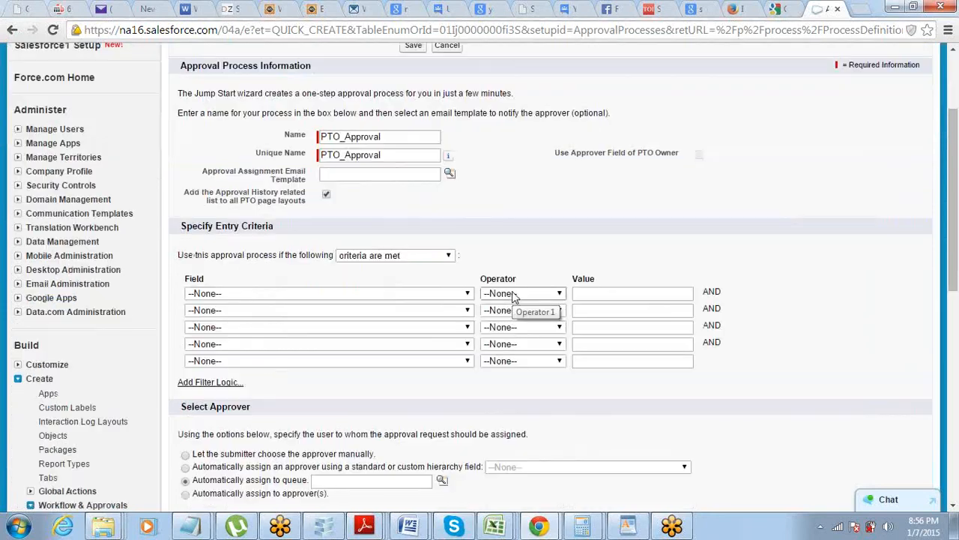
left_click(407, 298)
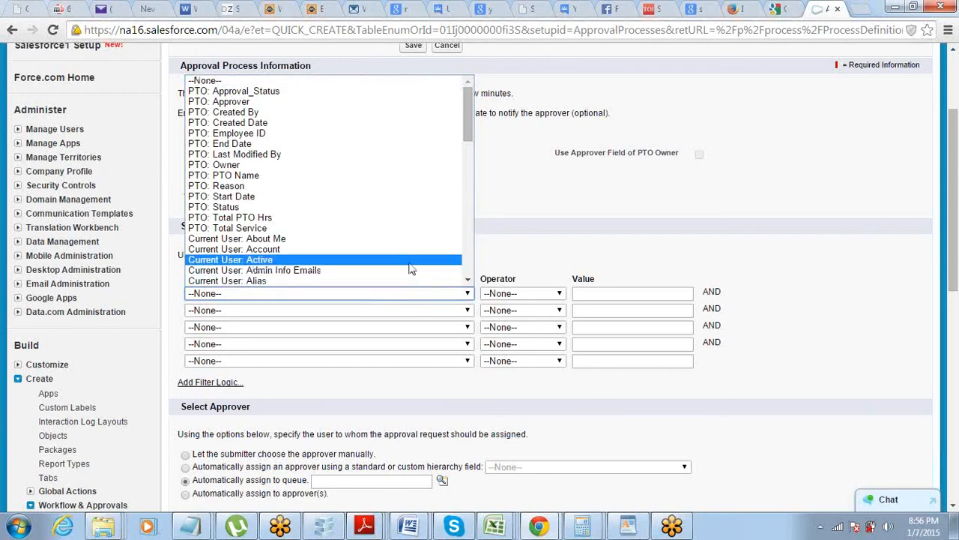
left_click(586, 236)
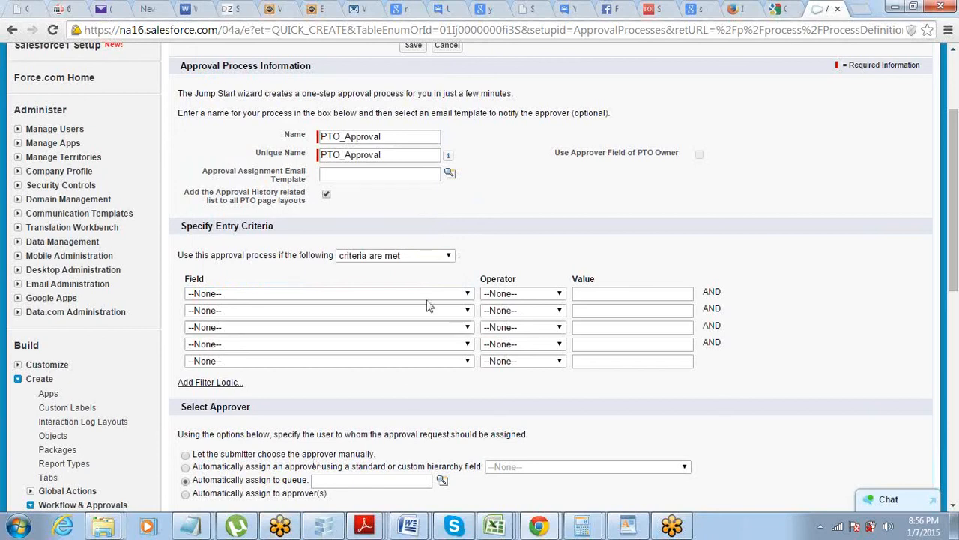
left_click(449, 256)
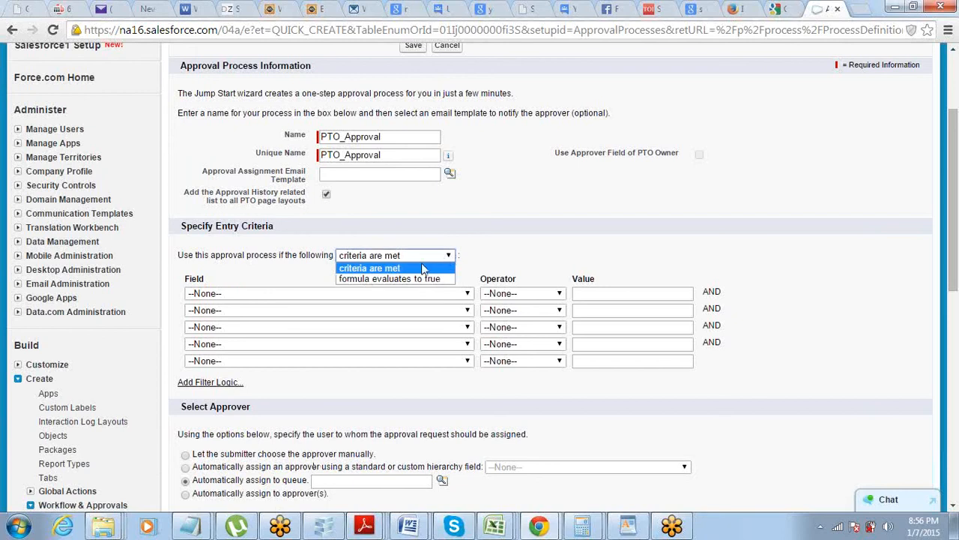
left_click(315, 295)
left_click(315, 294)
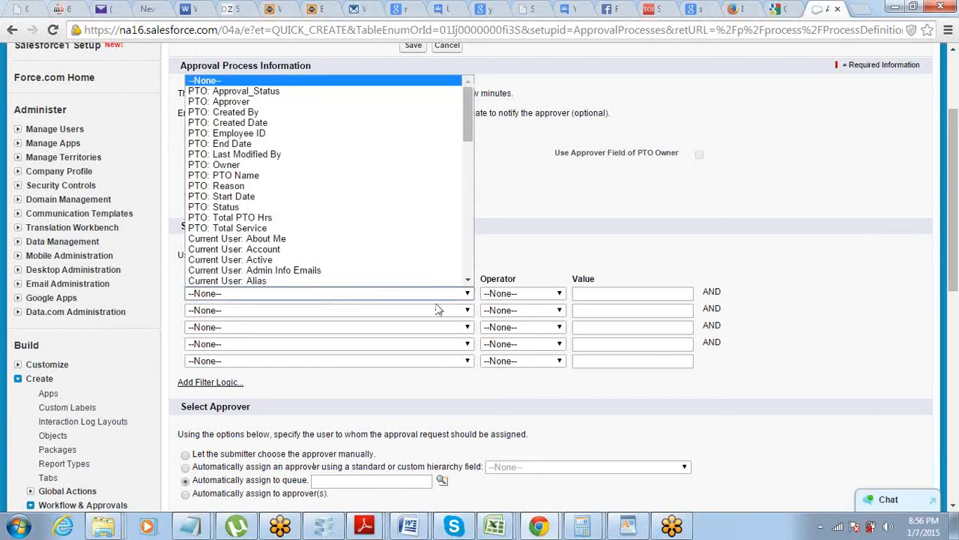
left_click(509, 294)
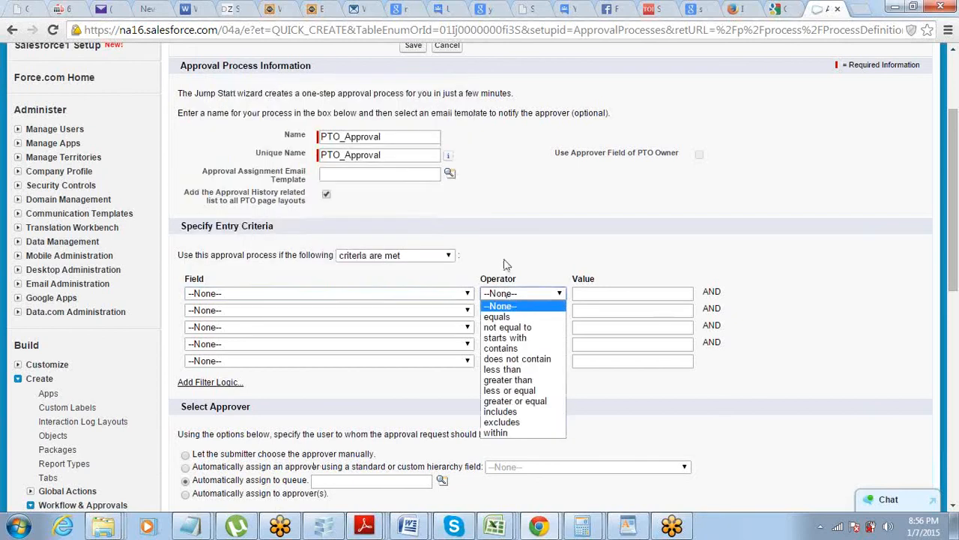
left_click(508, 266)
left_click(447, 256)
left_click(216, 255)
left_click_drag(216, 256, 307, 260)
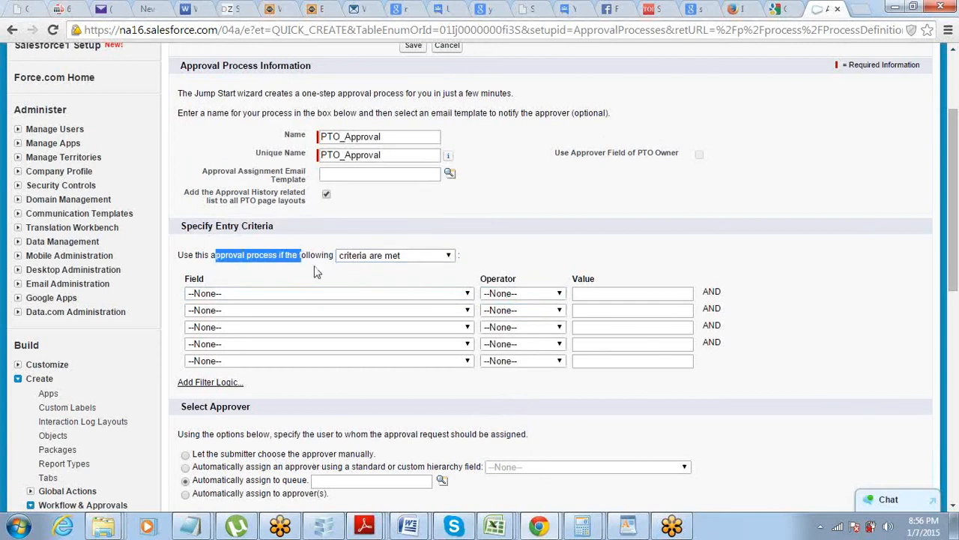
- Base the entry criteria on a formula that evaluates to true and insert the PTO End Date field into it
left_click(360, 255)
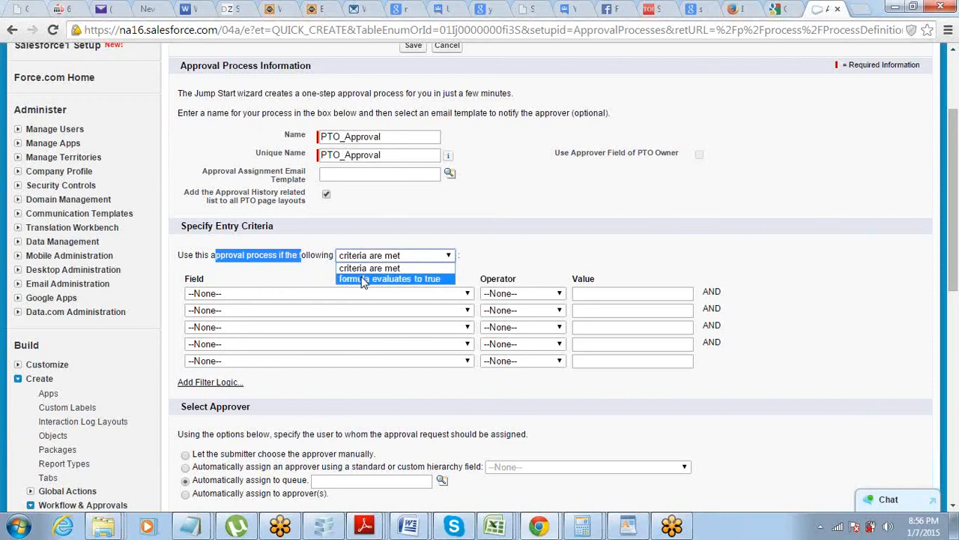
left_click(363, 279)
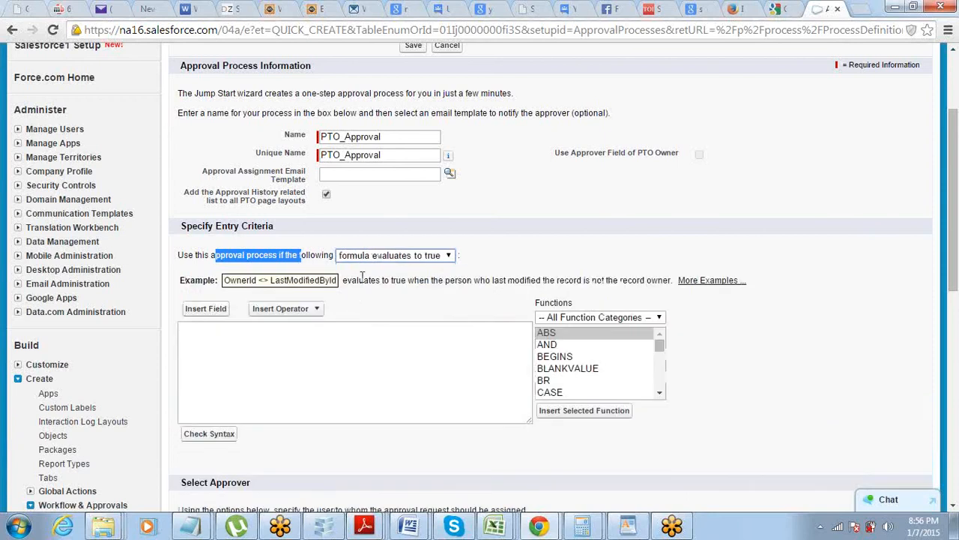
left_click(221, 310)
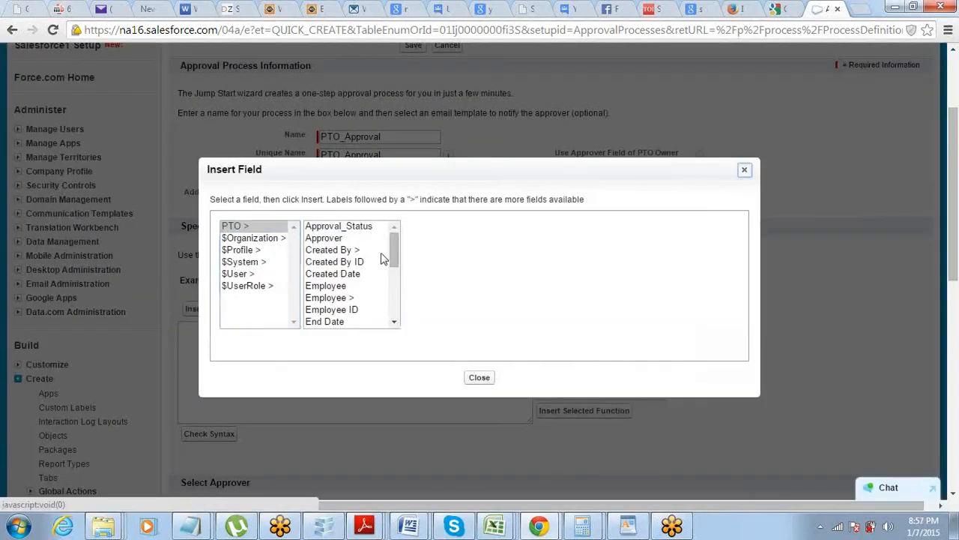
left_click(349, 322)
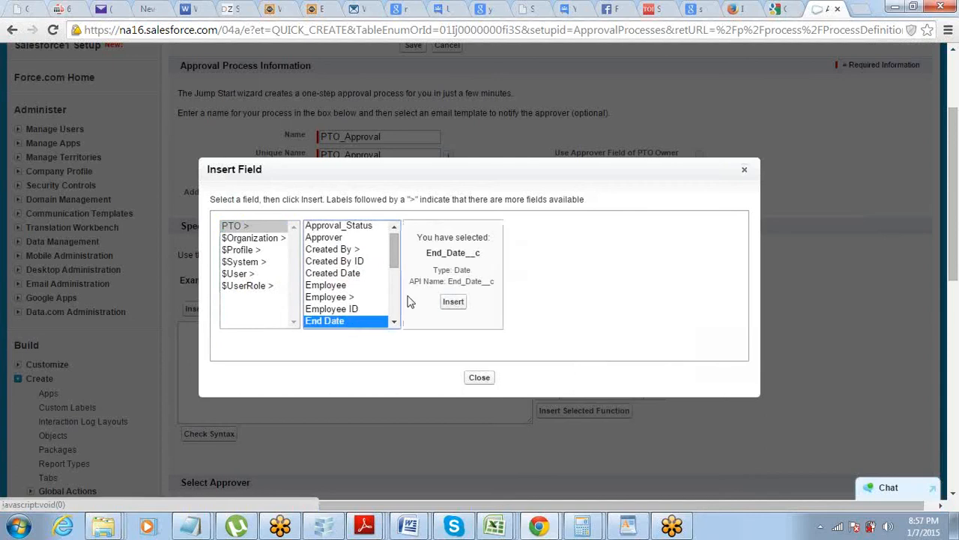
left_click(448, 303)
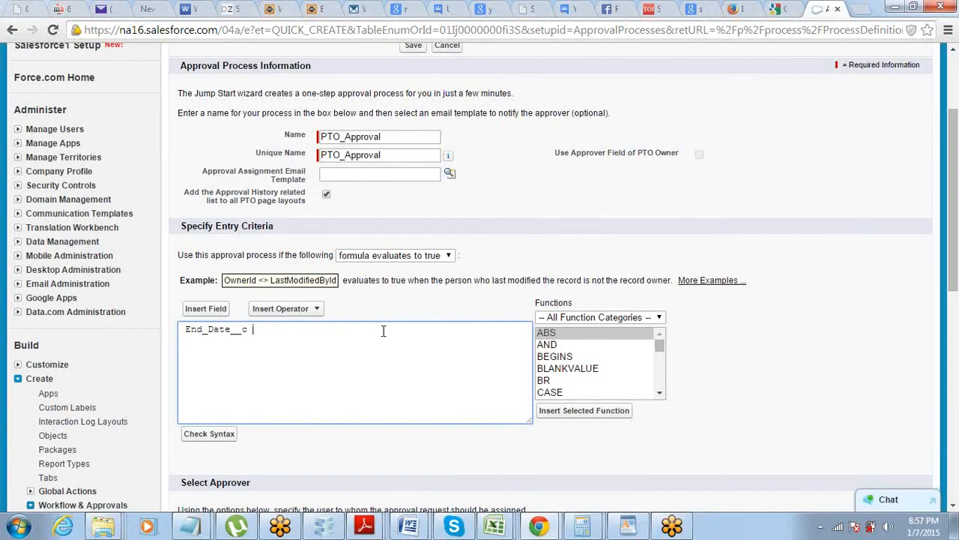
- Insert the PTO Start Date field into the entry criteria formula after End_Date__c
left_click(198, 310)
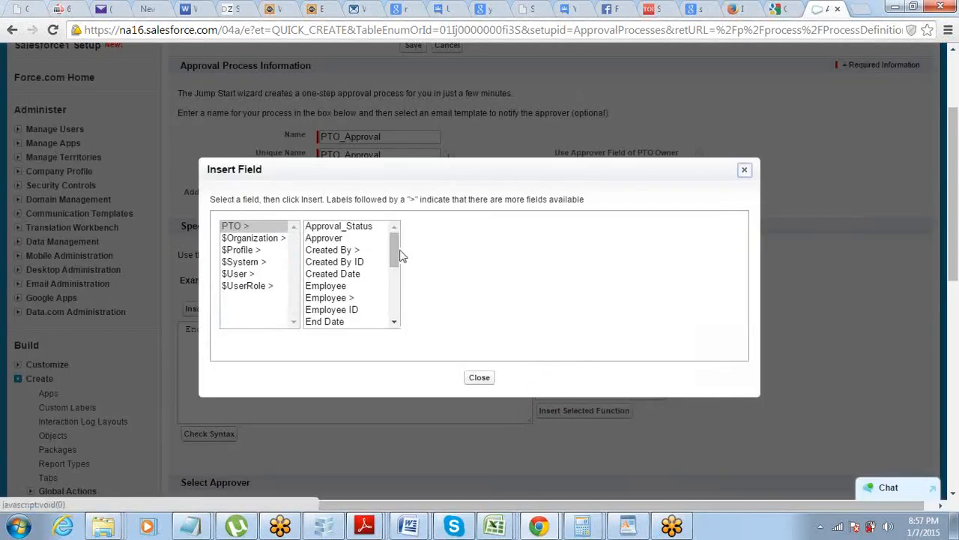
left_click_drag(395, 249, 393, 309)
left_click(349, 288)
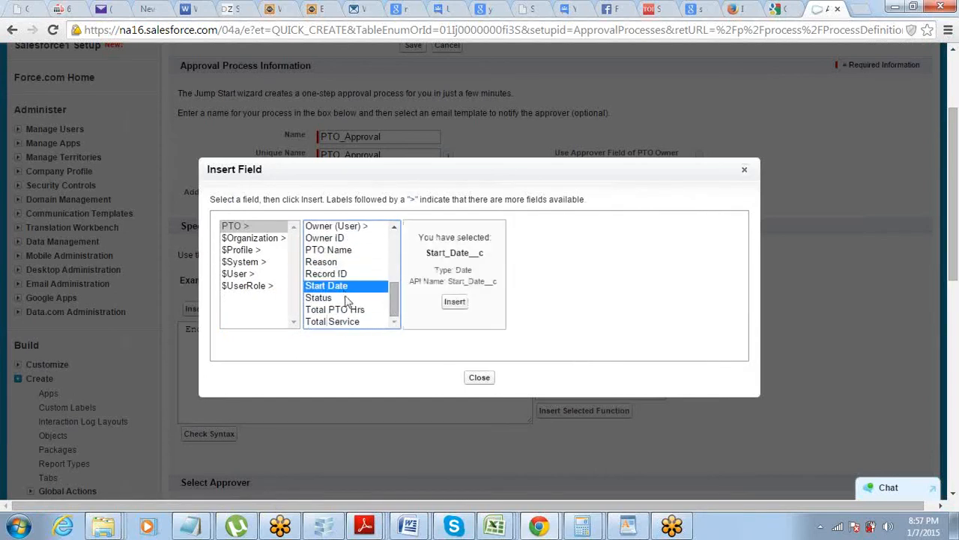
left_click(458, 308)
- Put a minus sign between the two date fields, remove the leading space, and complete the formula with > 2
left_click(260, 332)
type("-")
key("Left")
key("Left")
key("Left")
key("Home")
key("Delete")
key("End")
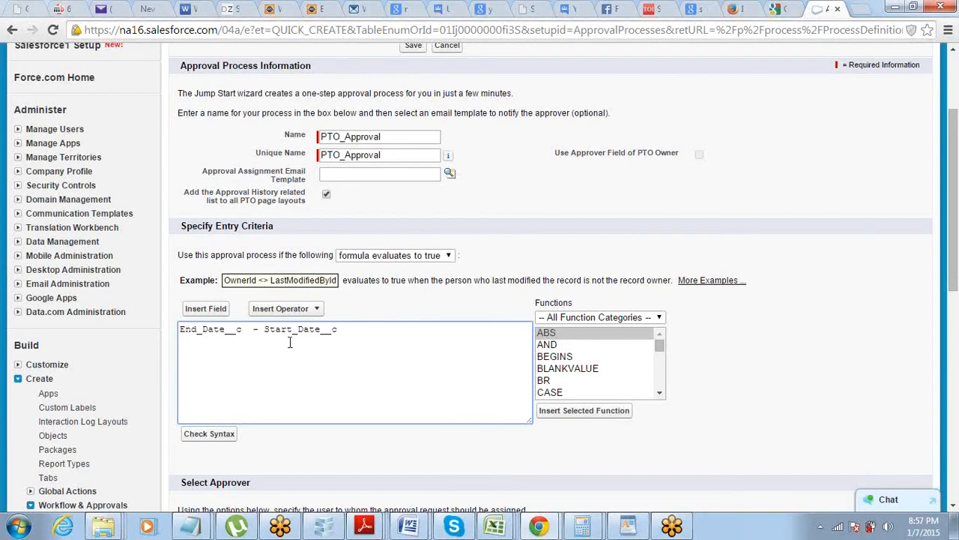
type("> 2")
scroll(291, 314, "down", 1)
scroll(291, 313, "down", 1)
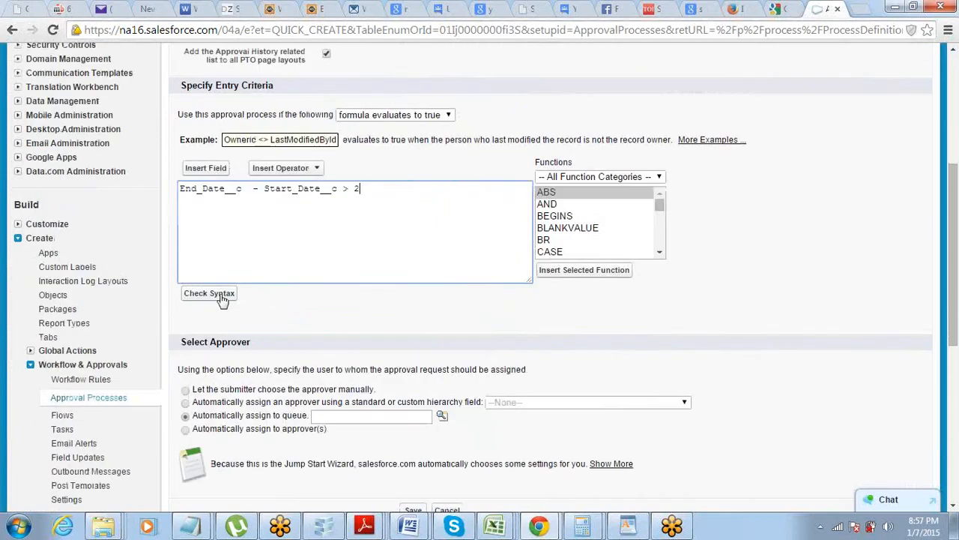
- Check the syntax of the entry criteria formula
left_click(225, 296)
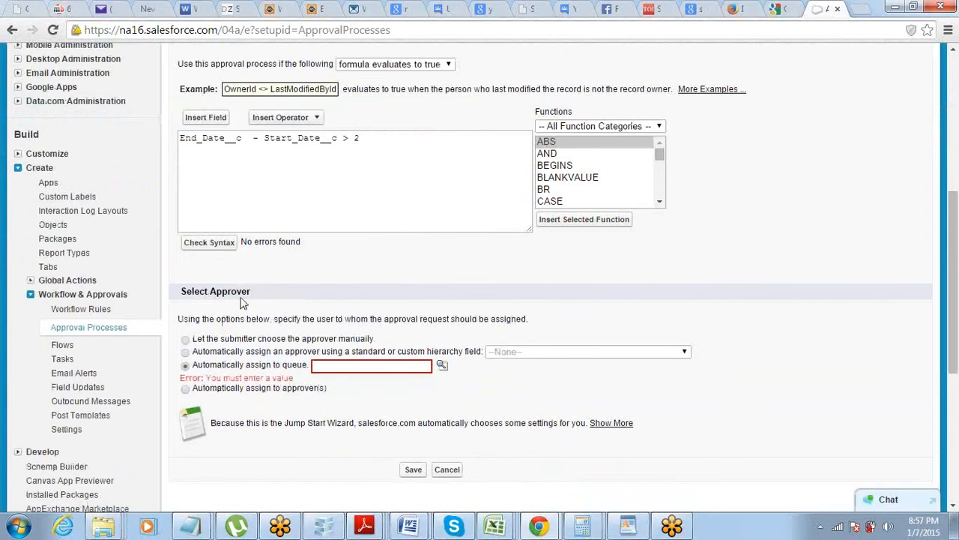
left_click_drag(179, 138, 222, 143)
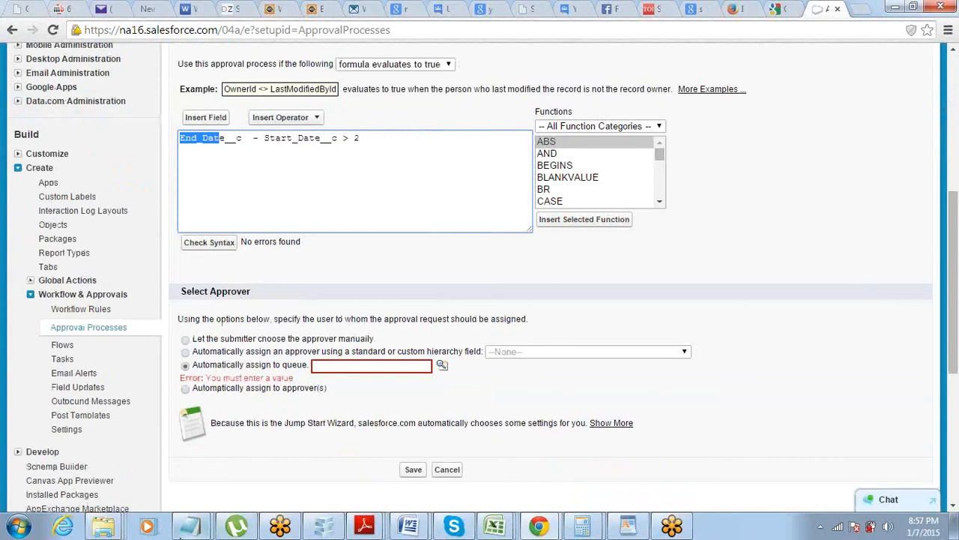
- Switch to the Notepad notes on approval processes and add the example dates 11 Jan and 14 Jan on separate lines below the picklist values
left_click(192, 527)
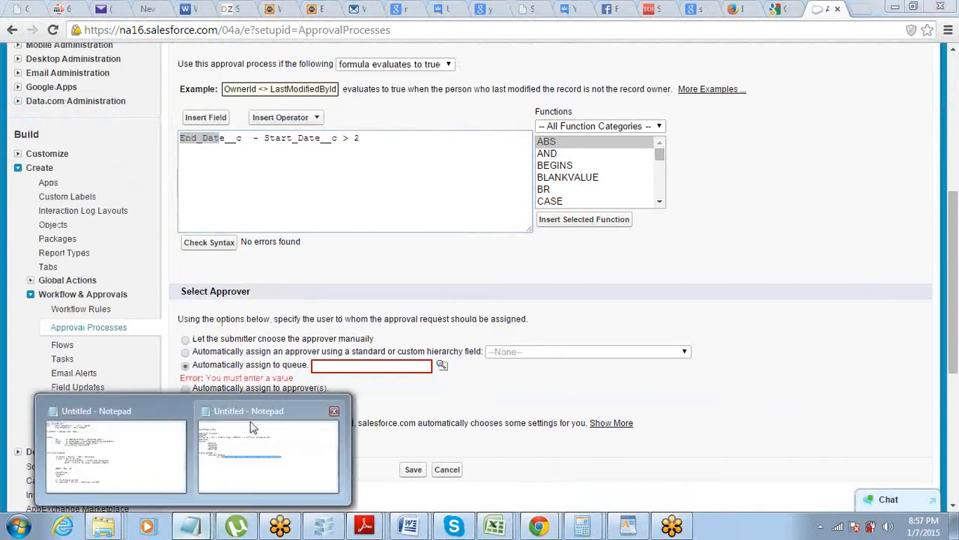
left_click(245, 467)
key("End")
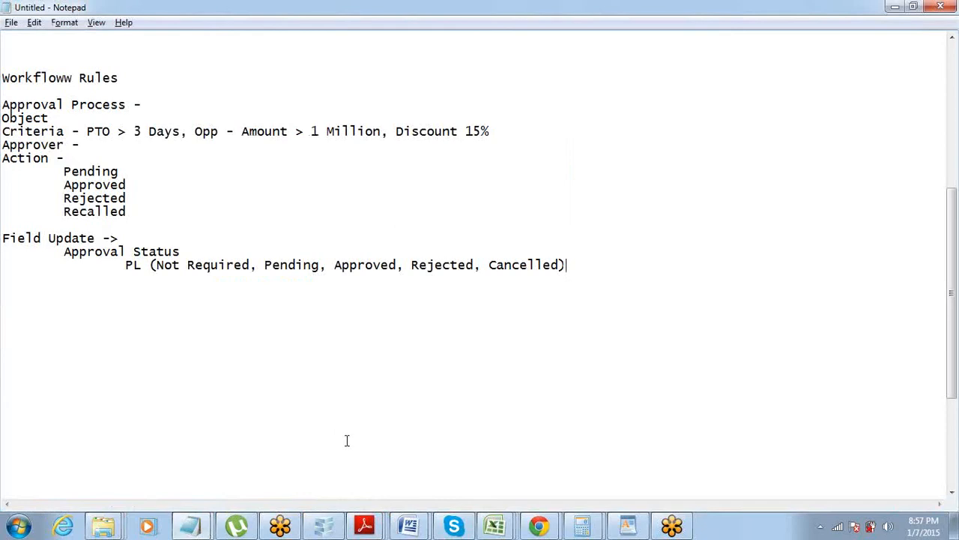
key("Return")
key("Return")
type("11 Jan")
key("Return")
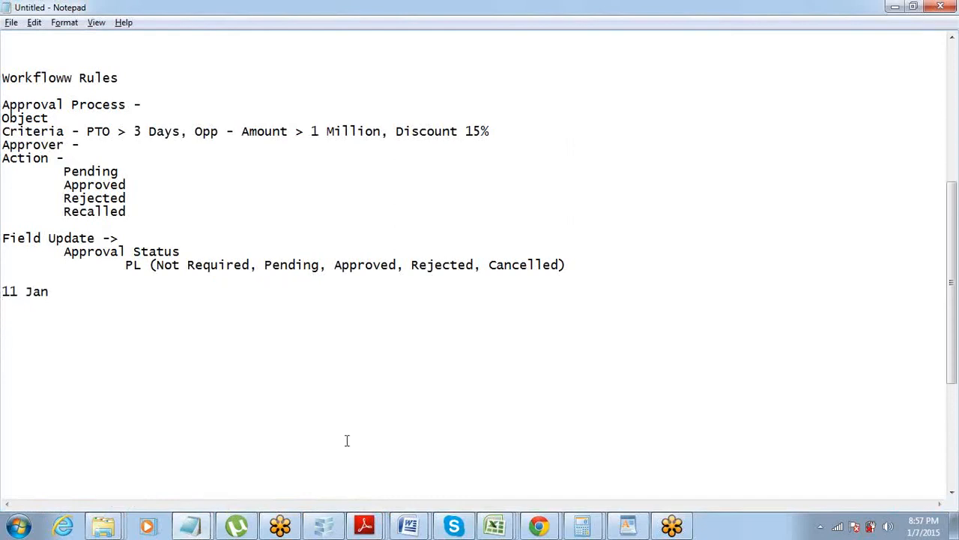
type("14 Jan")
key("ctrl+shift+Left")
key("ctrl+shift+Left")
key("Up")
key("Down")
key("shift+Down")
key("shift+Down")
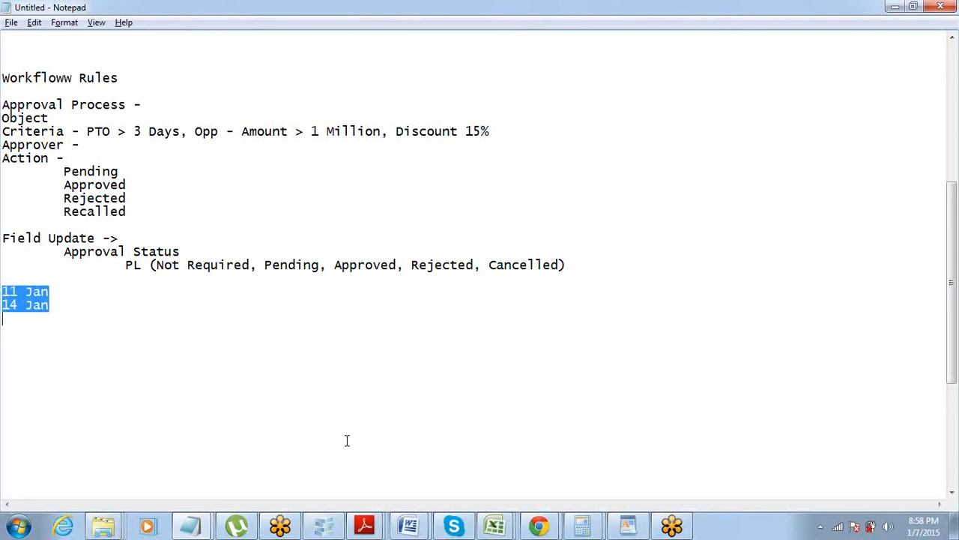
key("Right")
key("Up")
key("Down")
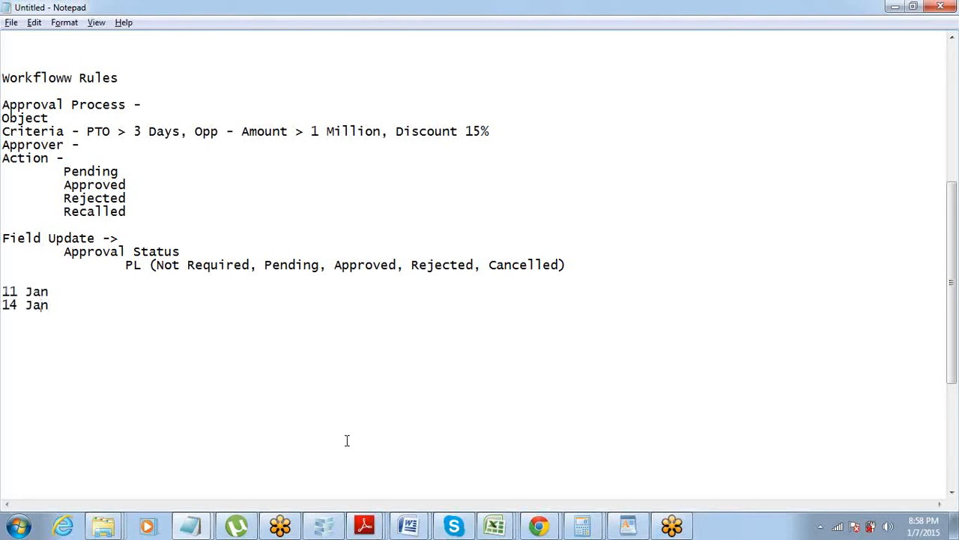
- Change the second example date in the notes to 13 Jan
key("Left")
key("shift+Left")
type("3")
key("Right")
key("shift+Left")
key("shift+Left")
key("shift+Left")
key("shift+Left")
key("shift+Left")
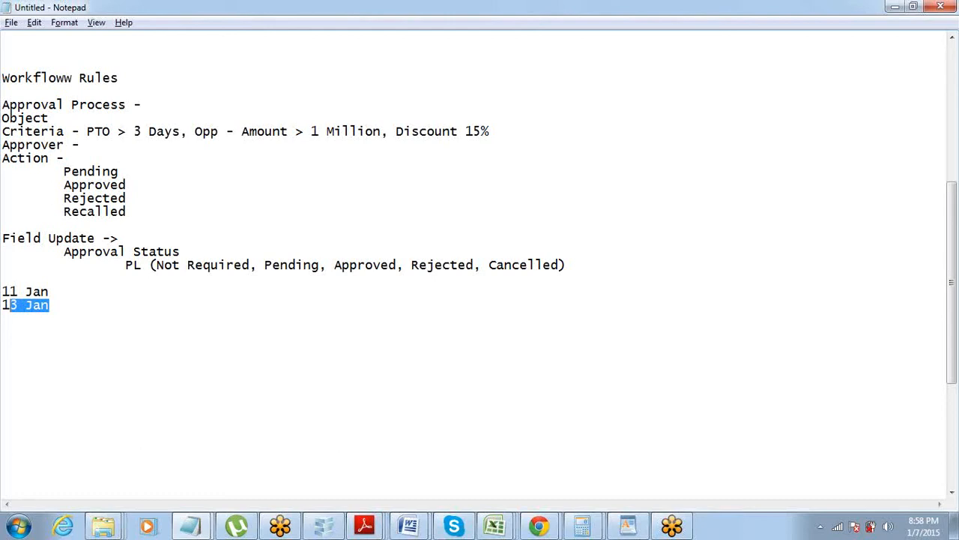
- Switch back to Chrome and review the entry criteria formula and its day threshold
key("alt+Tab")
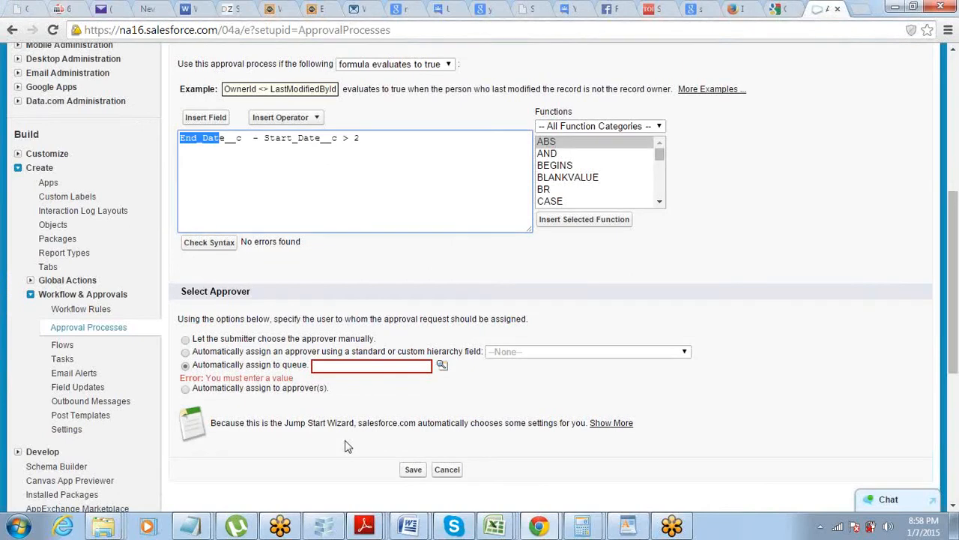
mouse_move(360, 137)
left_mouse_down()
mouse_move(348, 138)
mouse_move(360, 138)
left_mouse_up()
double_click(357, 138)
left_click(327, 263)
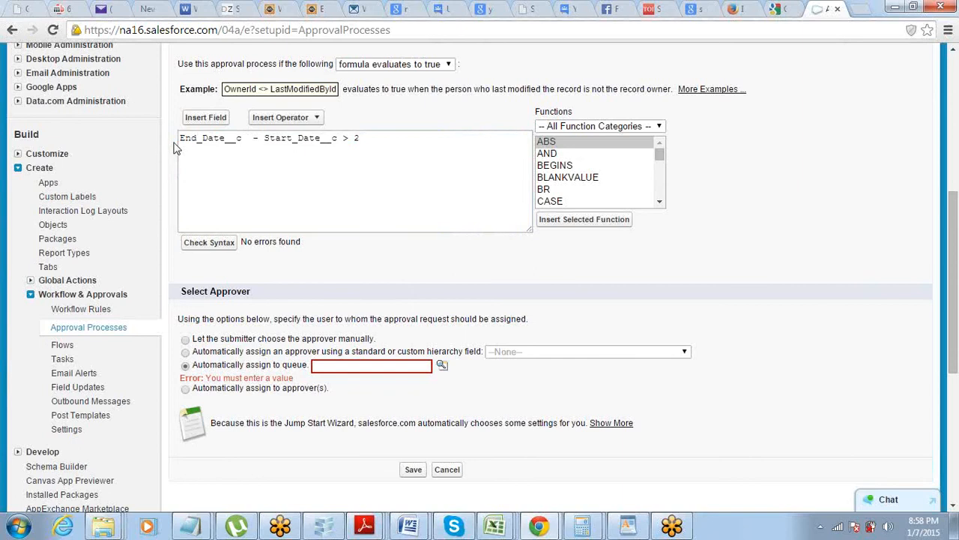
left_click_drag(180, 138, 390, 137)
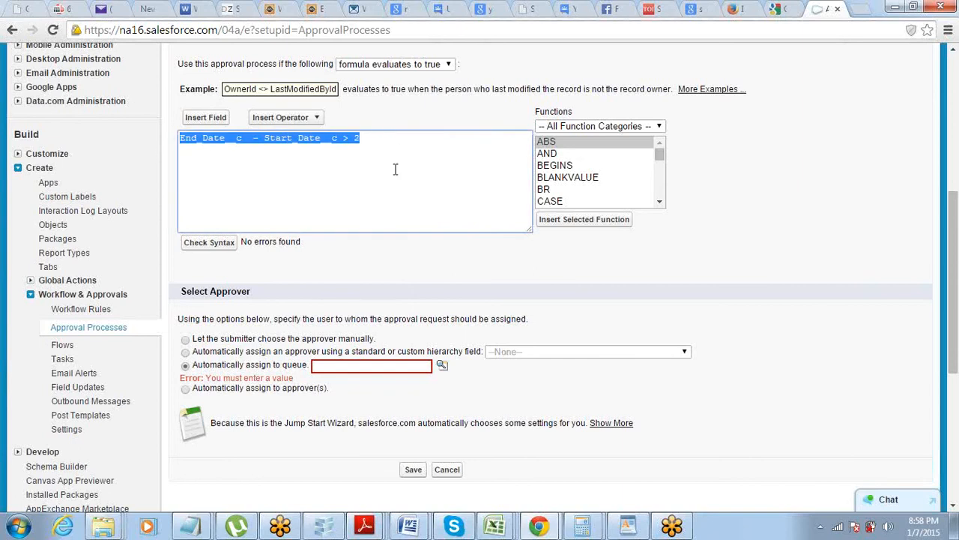
left_click(389, 250)
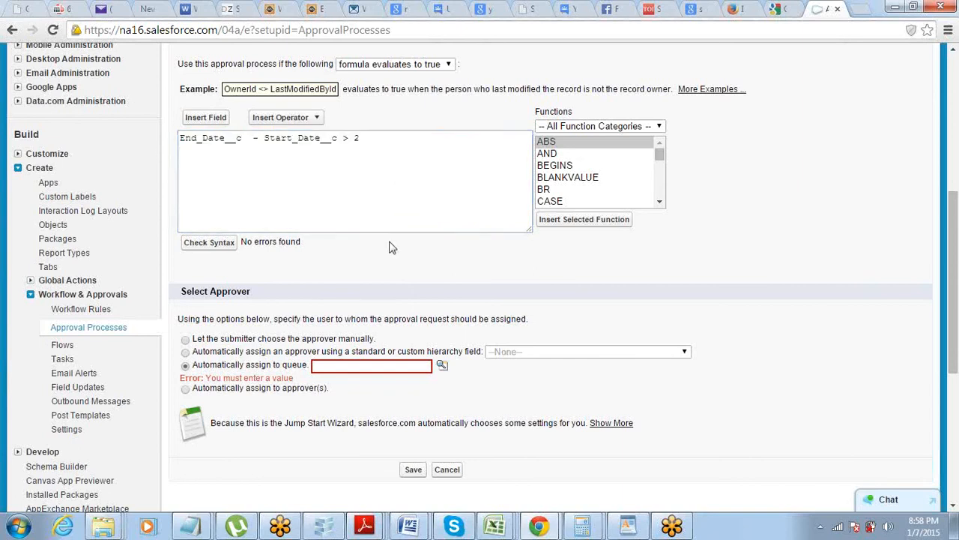
- Set approval requests to be assigned automatically to an approver of type User, picking the recently viewed user from the lookup
scroll(390, 247, "down", 1)
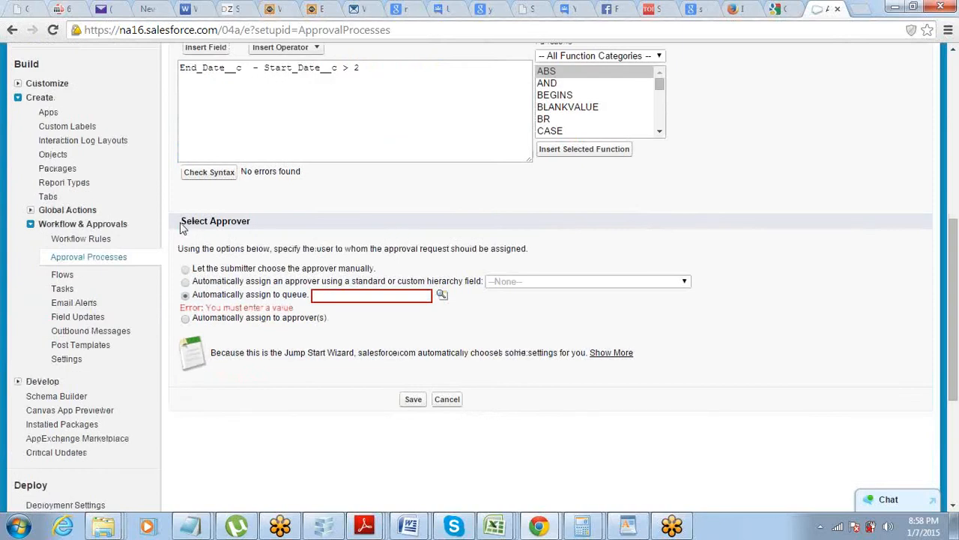
left_click_drag(185, 222, 259, 226)
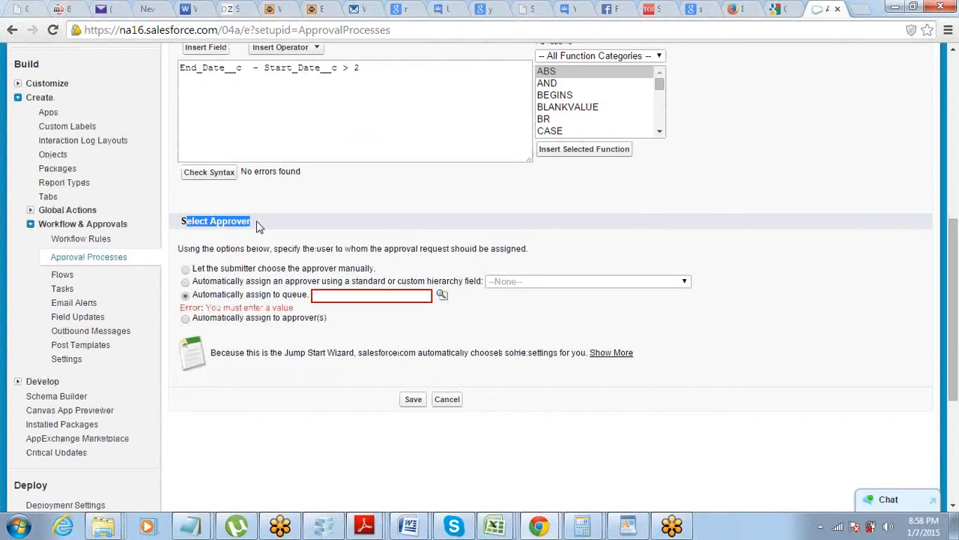
left_click(186, 270)
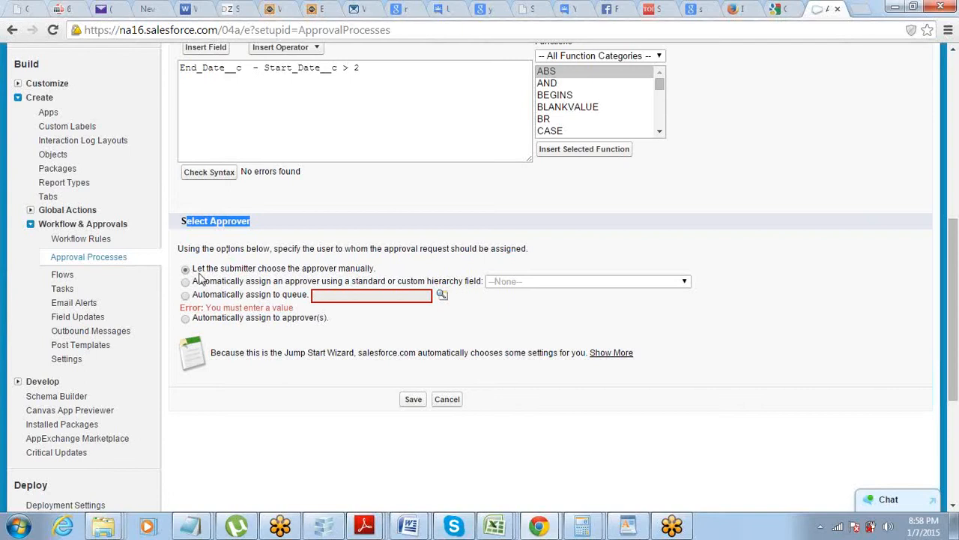
left_click(185, 319)
left_click(263, 341)
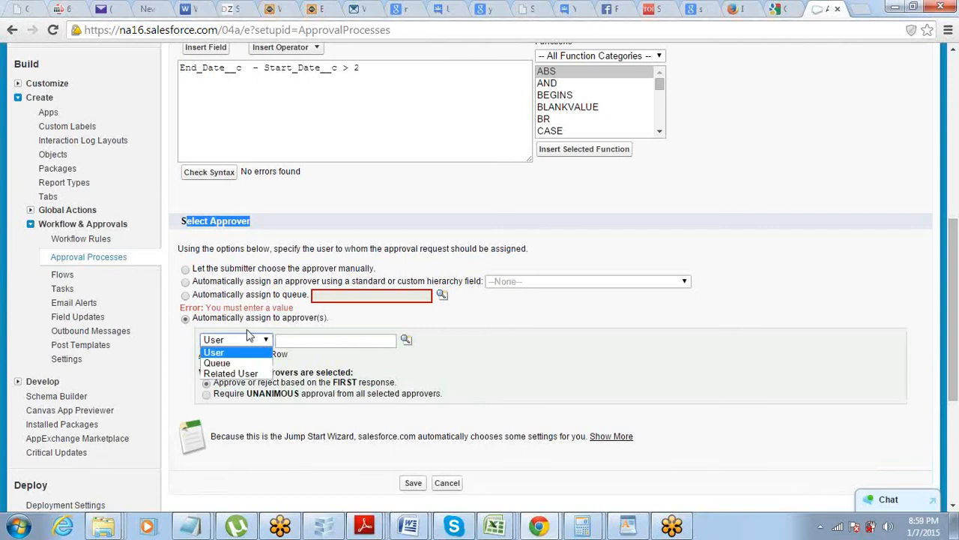
left_click(214, 352)
left_click(405, 341)
left_click_drag(322, 182, 342, 82)
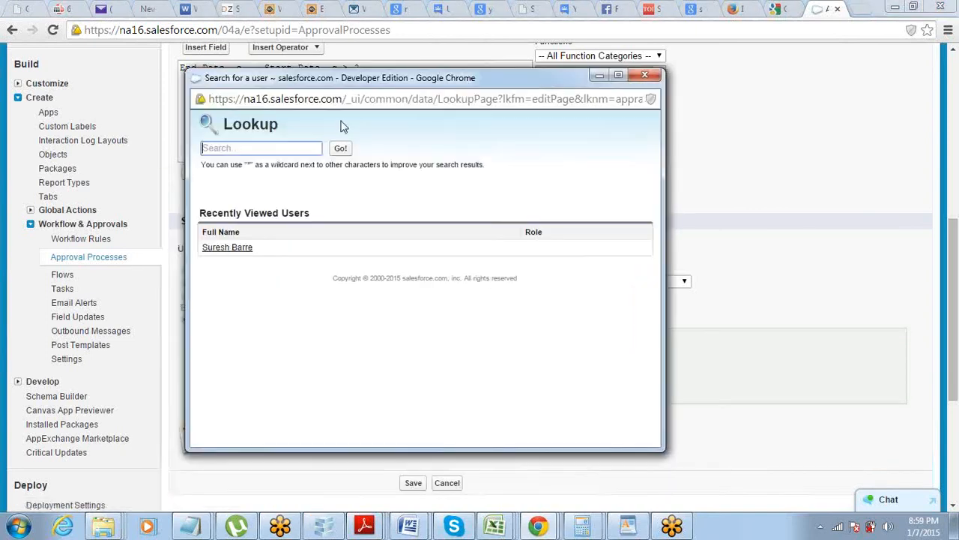
left_click(248, 249)
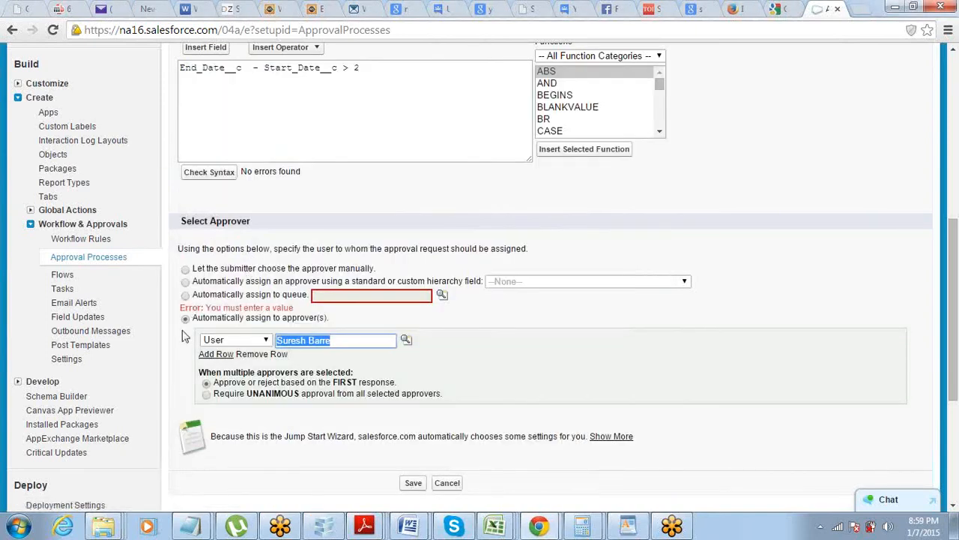
left_click(178, 348)
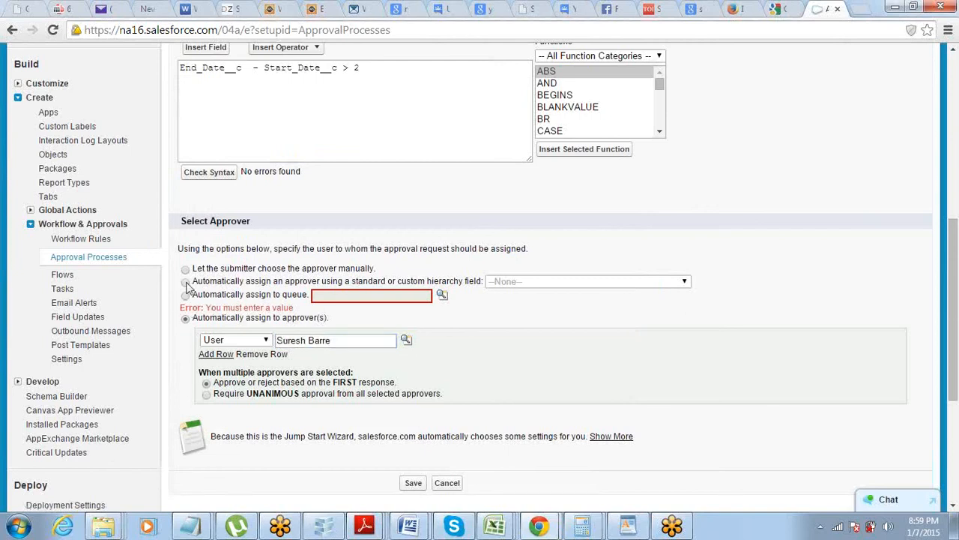
- Try assigning the approver through the Manager hierarchy field, and return to automatic assignment to the selected user
left_click(186, 282)
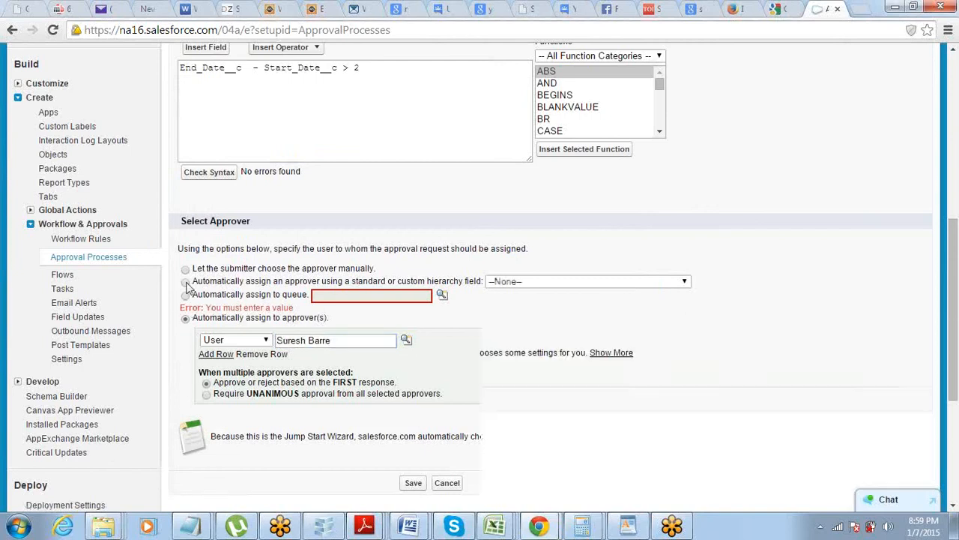
left_click(683, 285)
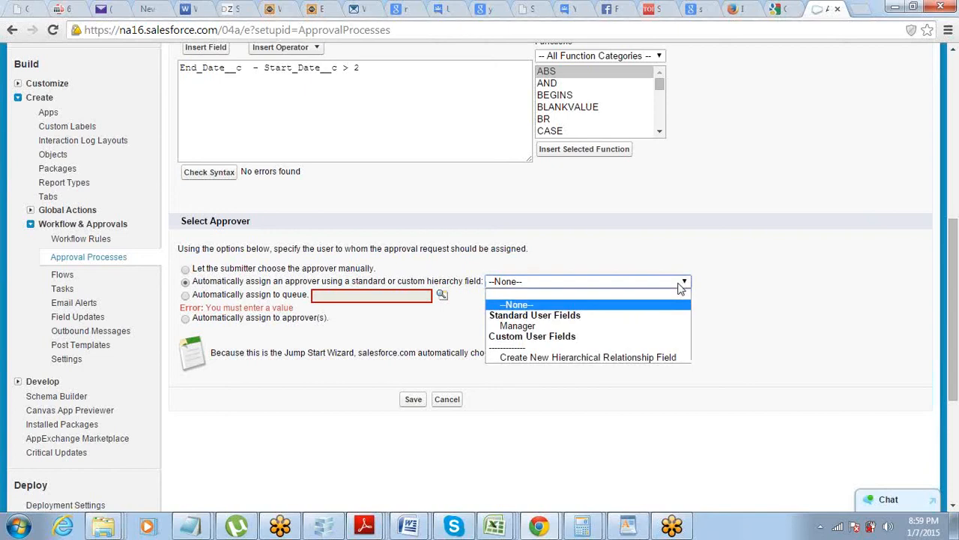
left_click(628, 327)
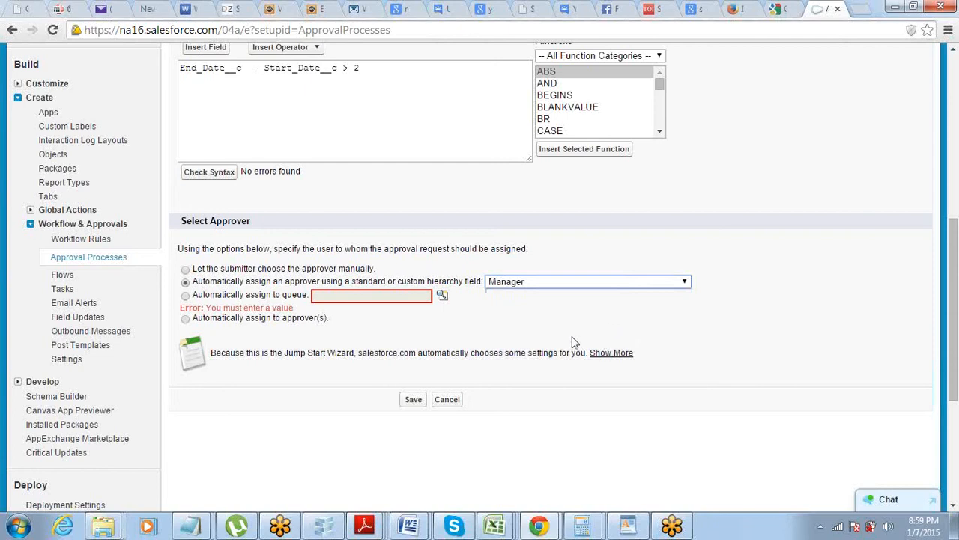
left_click(184, 320)
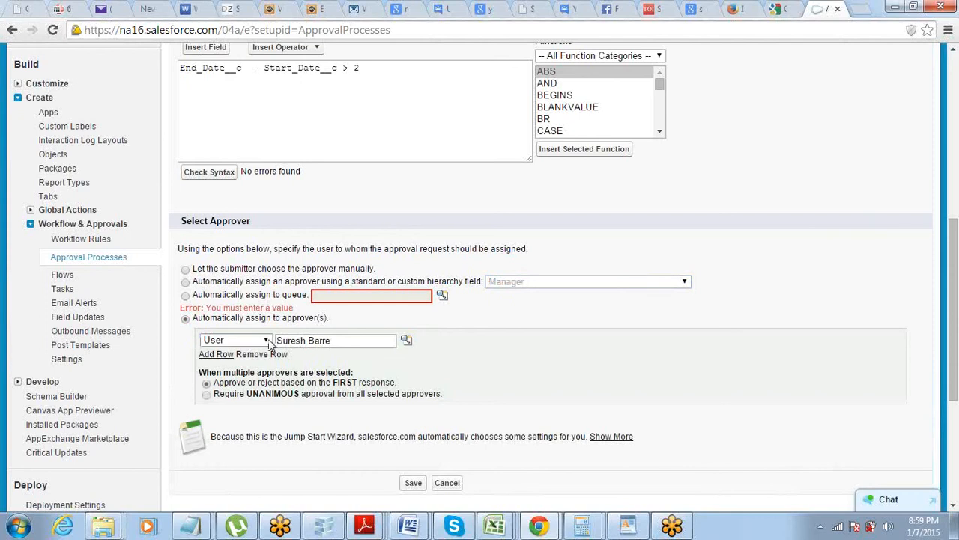
left_click(268, 340)
left_click(300, 343)
- Save the approval process, acknowledge the activation reminder, and open the process detail page
scroll(462, 355, "down", 2)
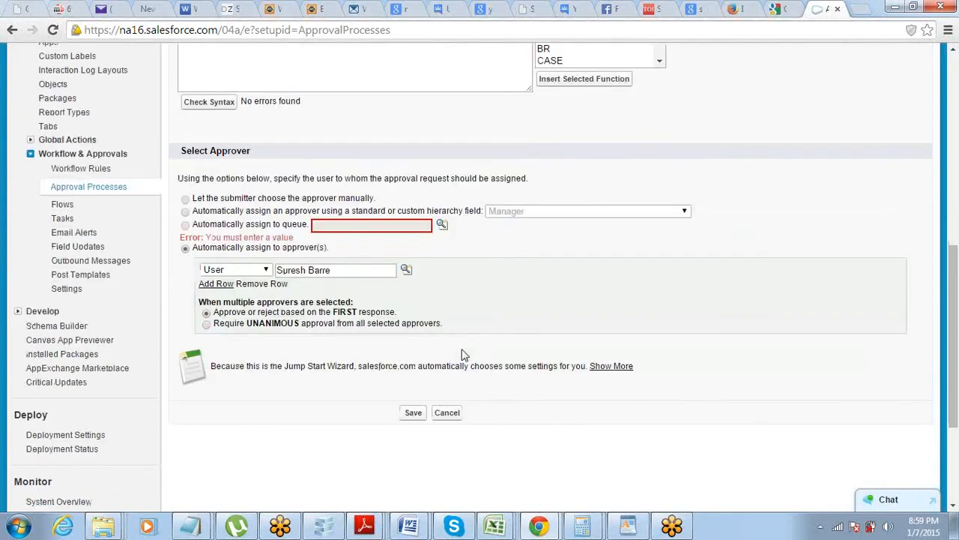
left_click(413, 417)
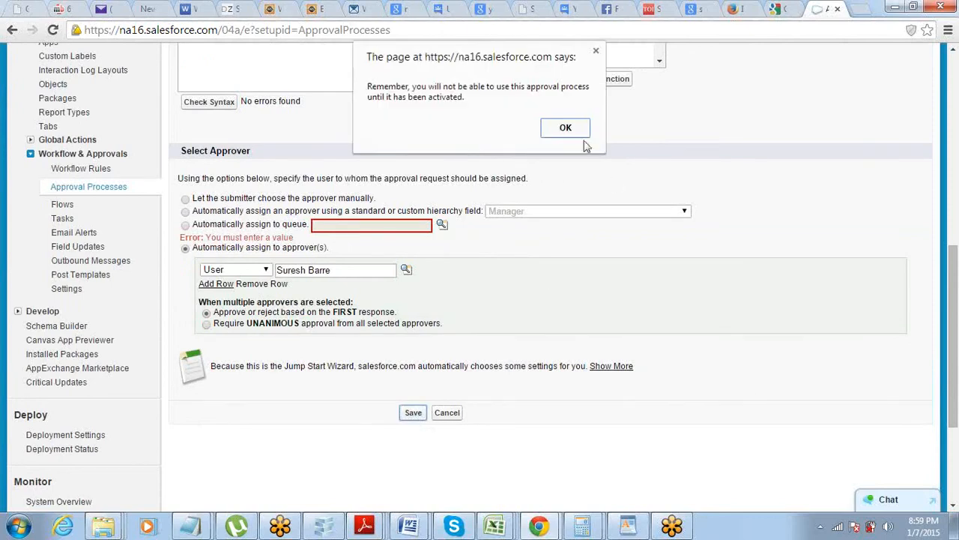
left_click(566, 128)
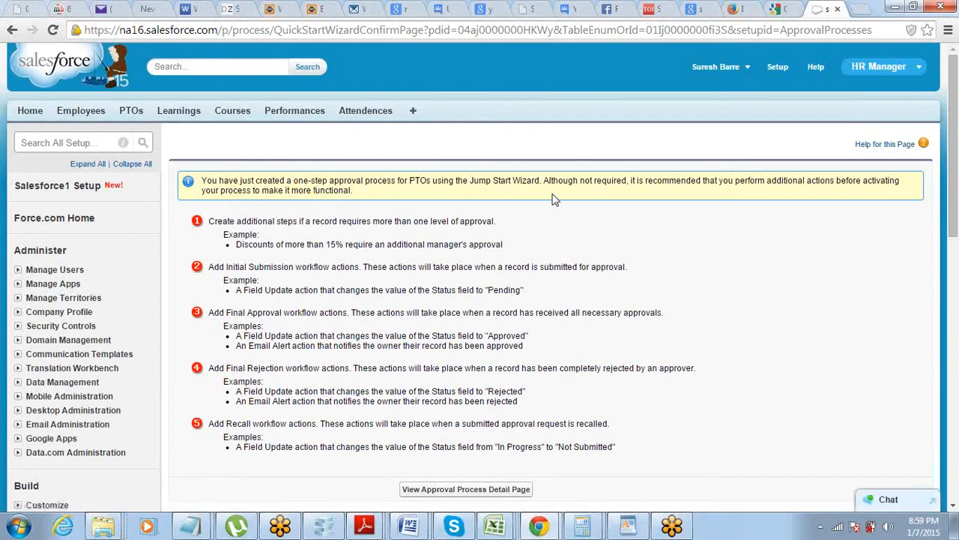
scroll(555, 199, "down", 2)
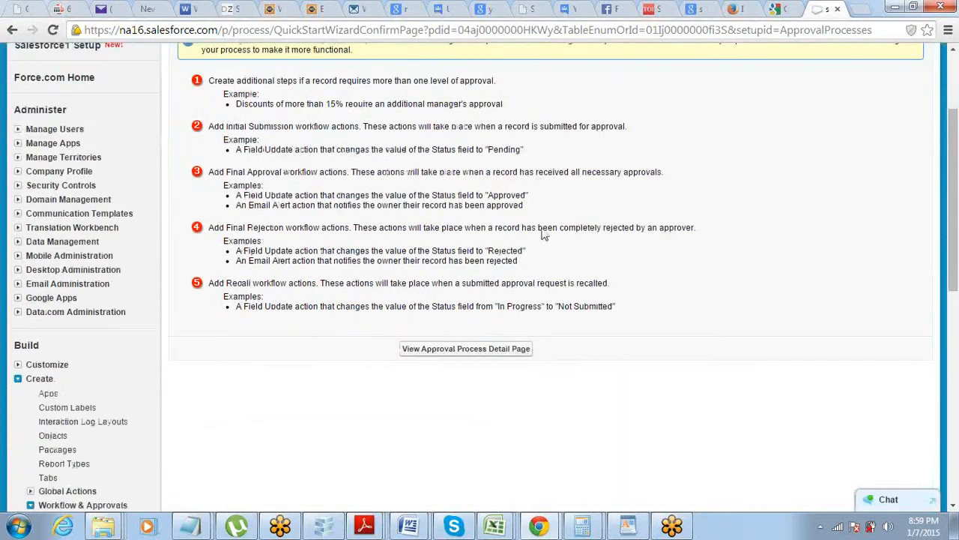
left_click(501, 351)
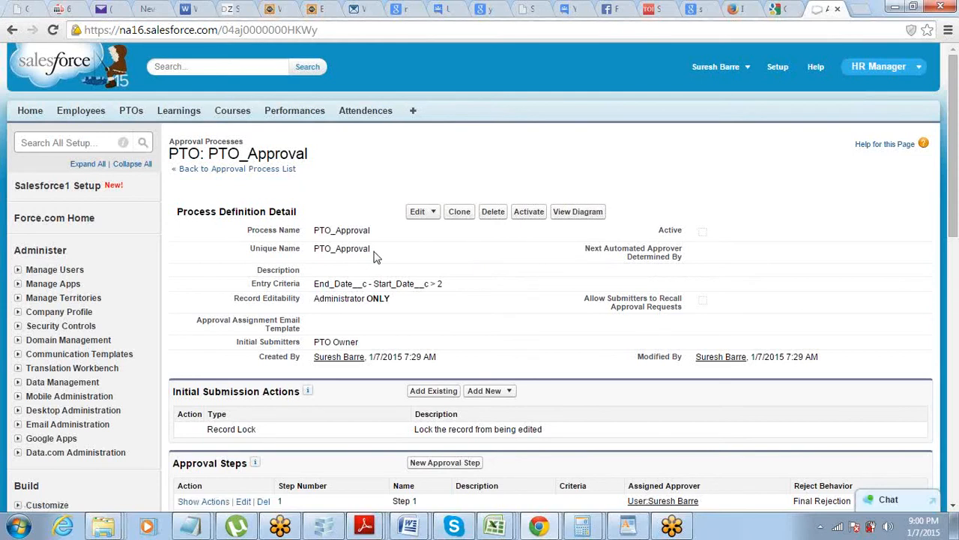
- Examine the initial submission, final approval, final rejection and recall action sections of the PTO_Approval process
scroll(376, 257, "down", 4)
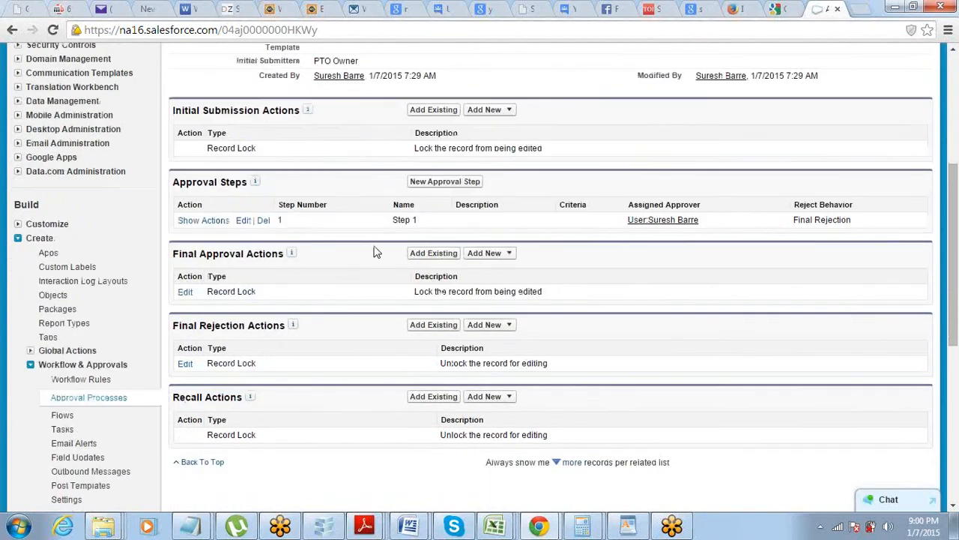
double_click(224, 110)
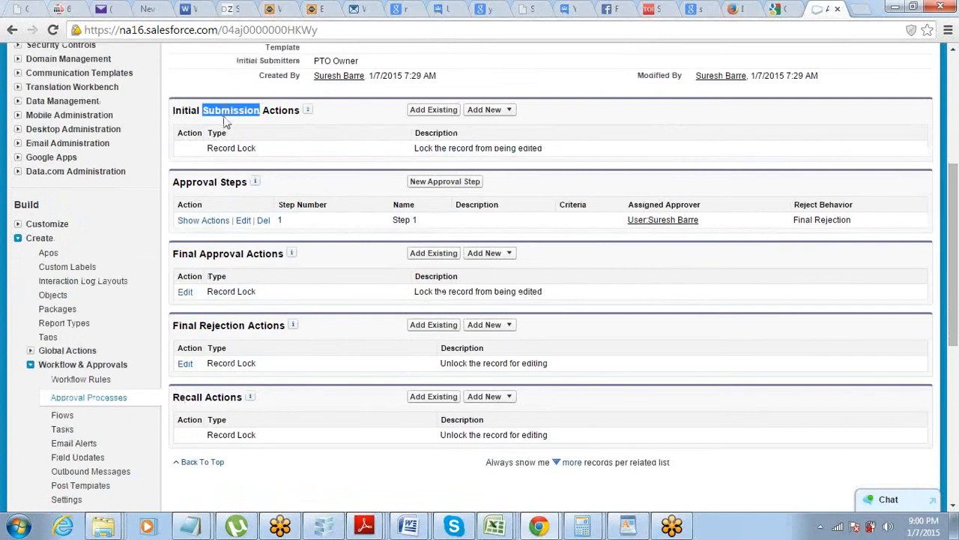
double_click(220, 253)
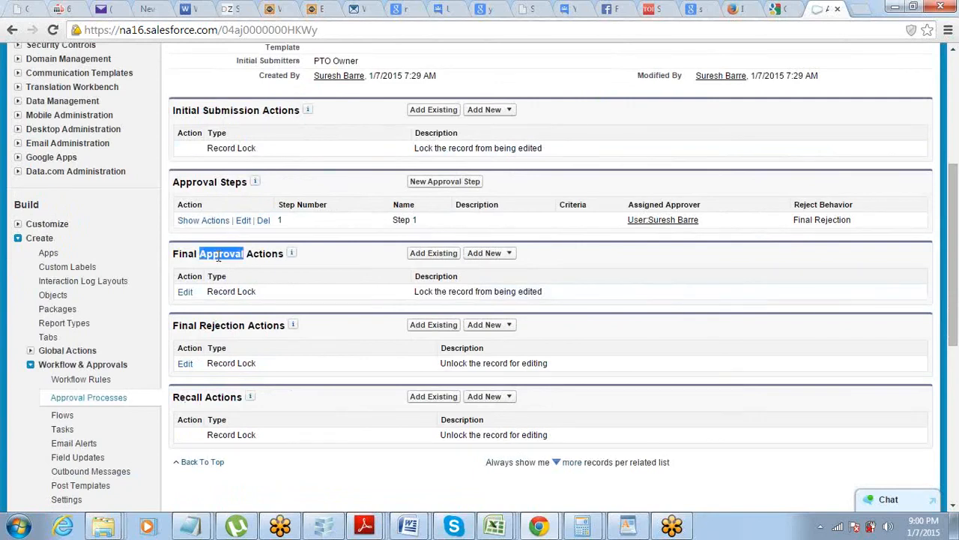
double_click(219, 325)
double_click(183, 326)
left_click_drag(275, 325, 282, 326)
left_click_drag(174, 397, 240, 397)
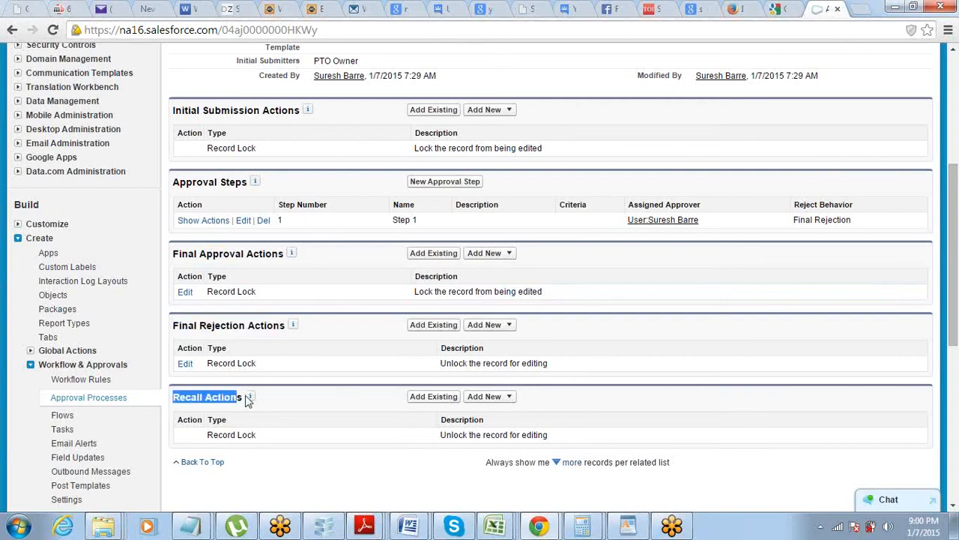
- Add a new field update named Action1 to the initial submission actions of the PTO_Approval process
triple_click(204, 110)
left_click(197, 110)
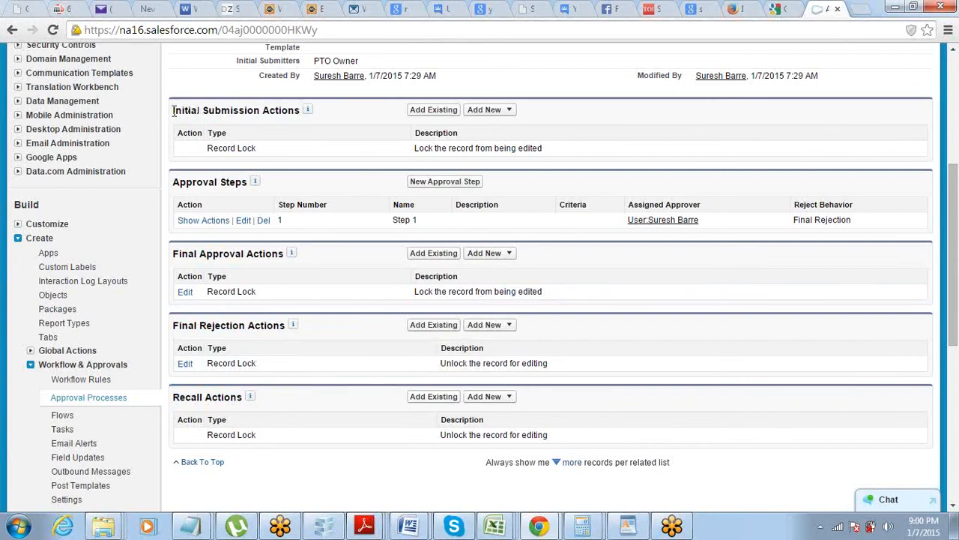
left_click_drag(173, 110, 307, 112)
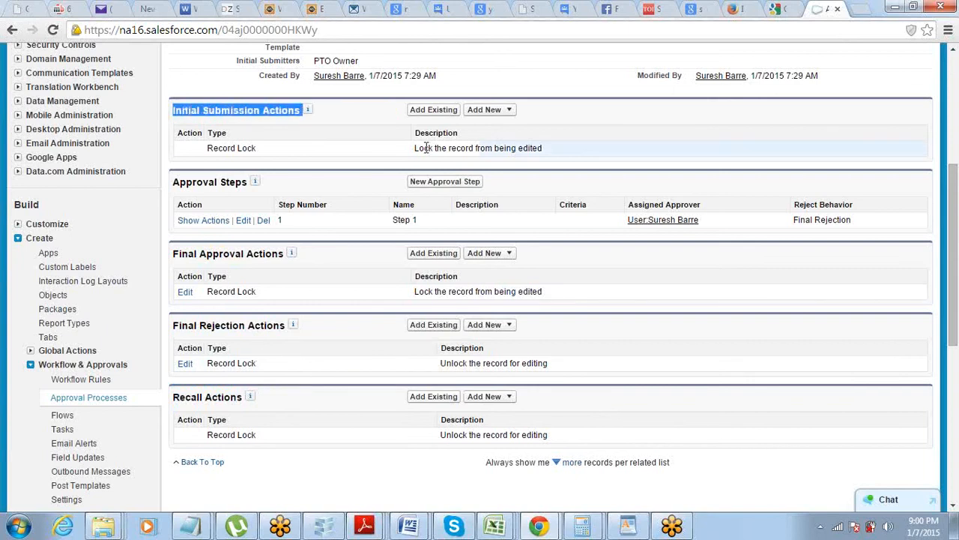
left_click(510, 113)
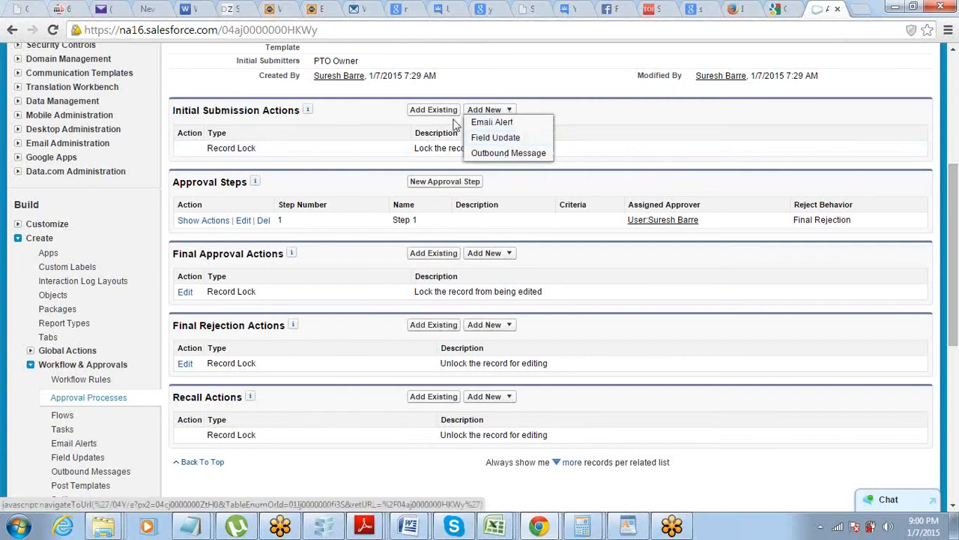
left_click(498, 139)
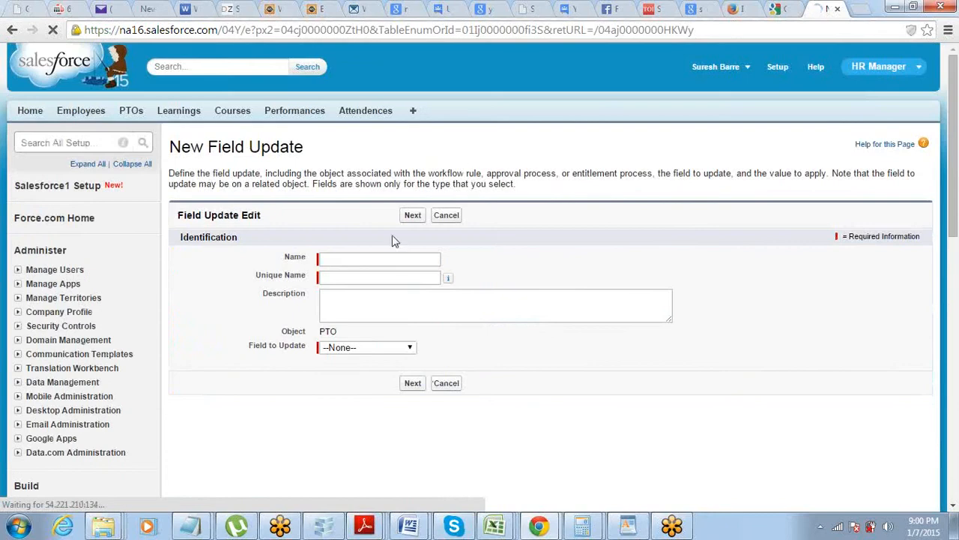
left_click(386, 258)
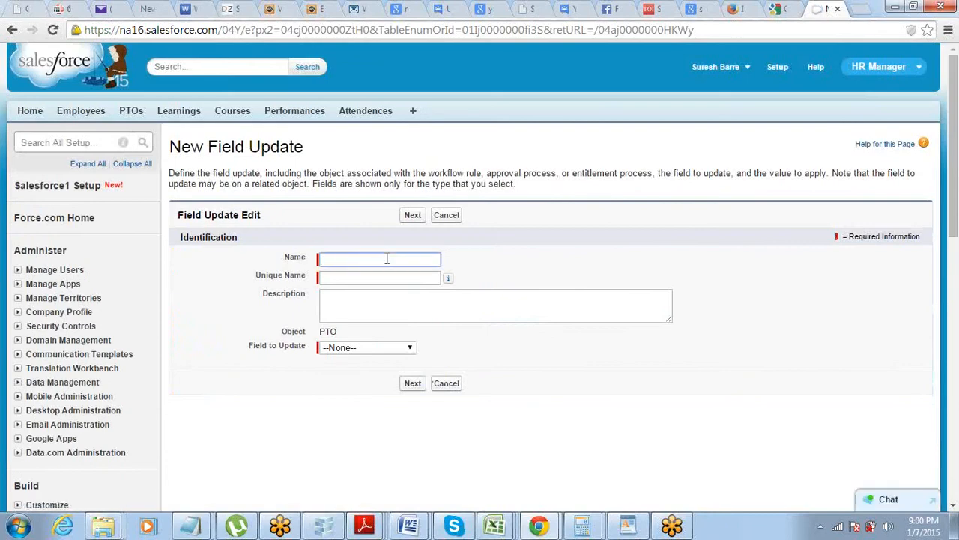
type("Action1")
key("Tab")
key("Tab")
- Make Action1 update the Approval_Status field to the specific value Pending, and save the field update
left_click(367, 348)
scroll(368, 352, "down", 1)
left_click(367, 277)
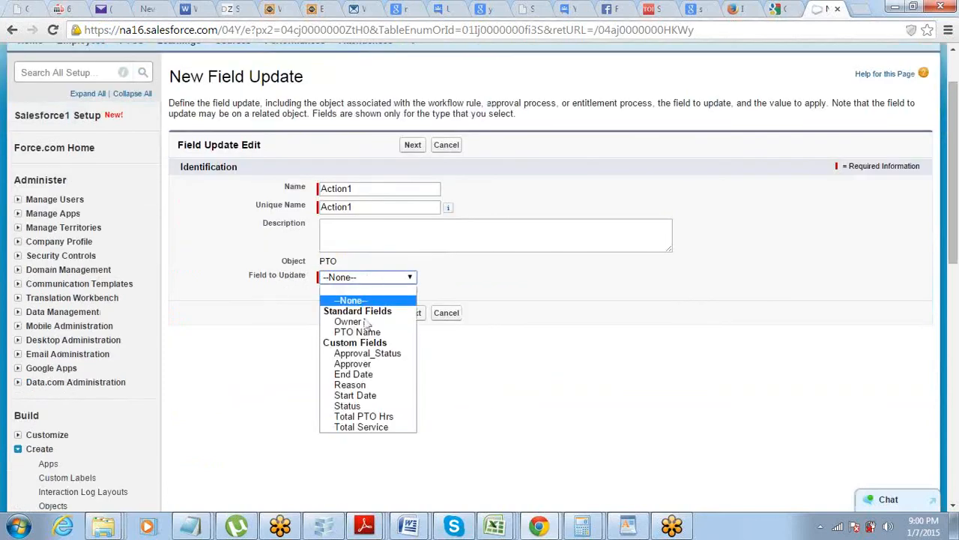
left_click(352, 357)
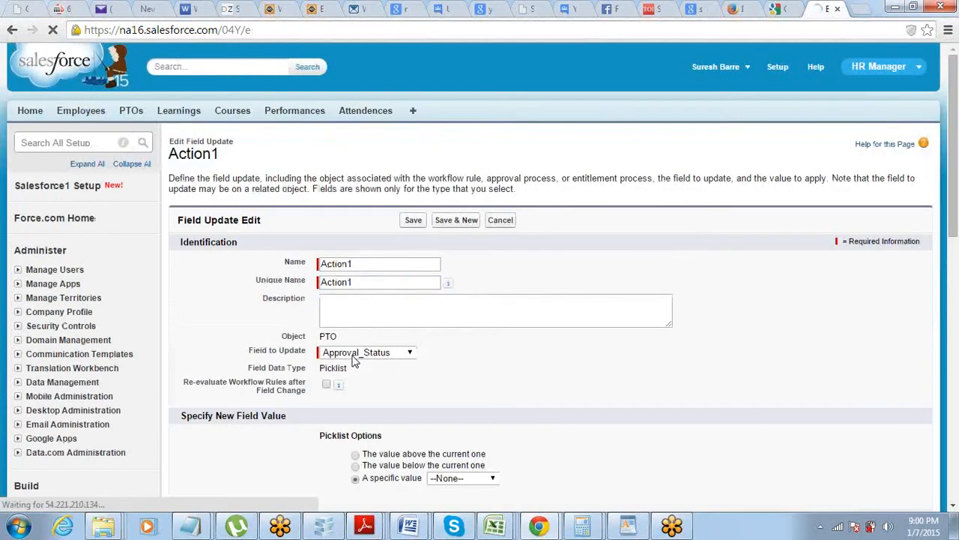
scroll(355, 362, "down", 2)
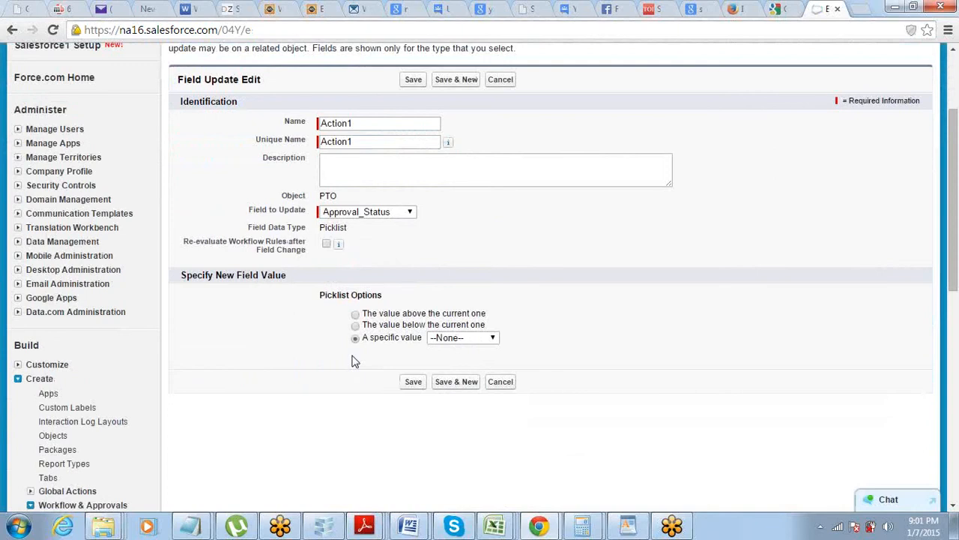
left_click_drag(359, 343, 424, 342)
left_click(458, 338)
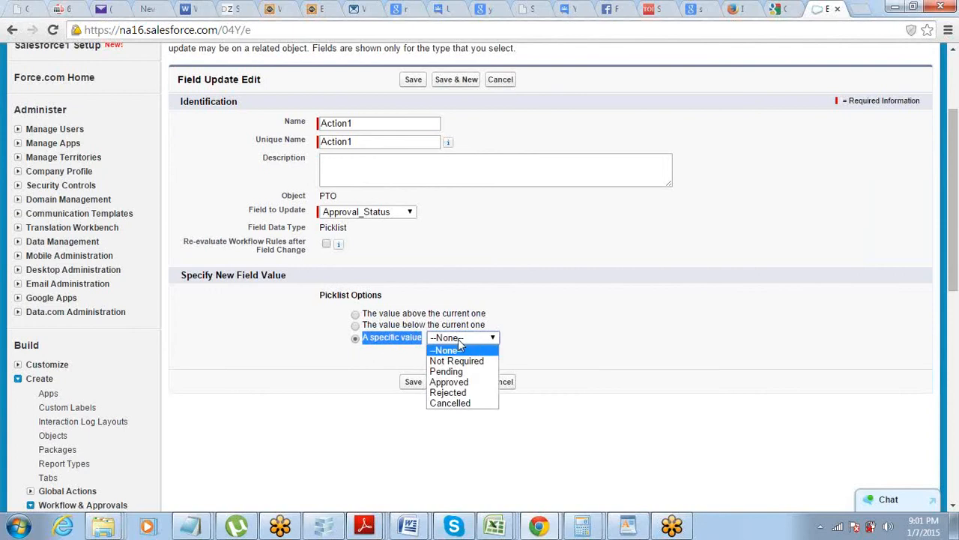
left_click(460, 372)
left_click(572, 352)
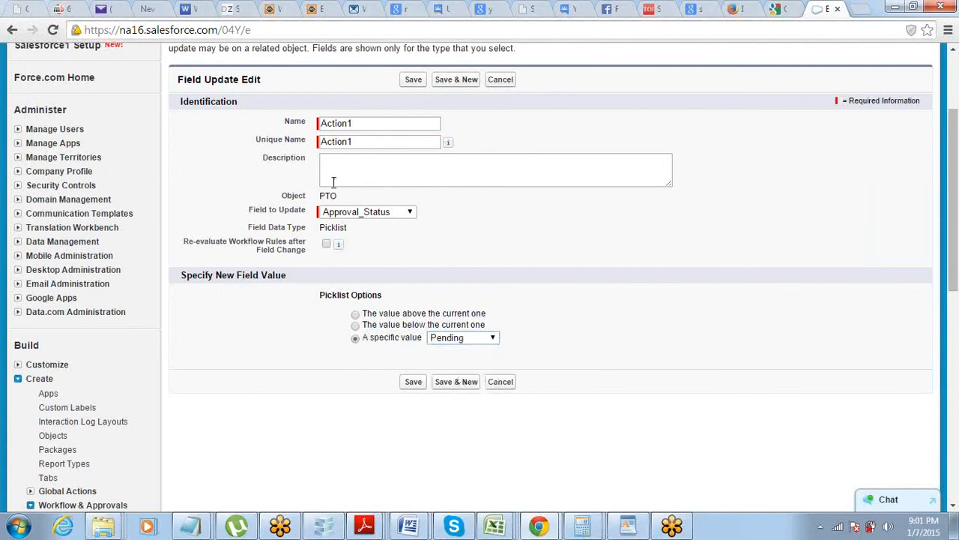
scroll(310, 167, "up", 3)
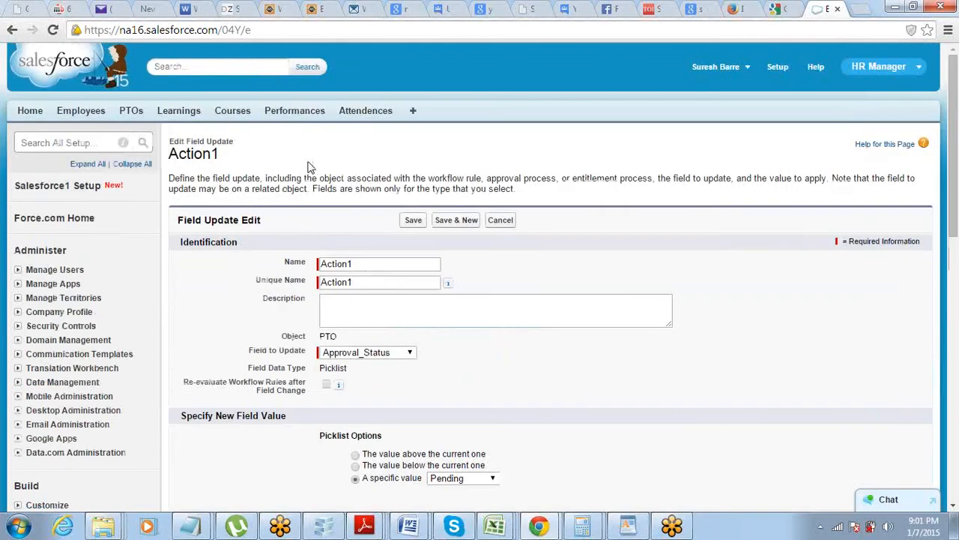
scroll(310, 167, "down", 3)
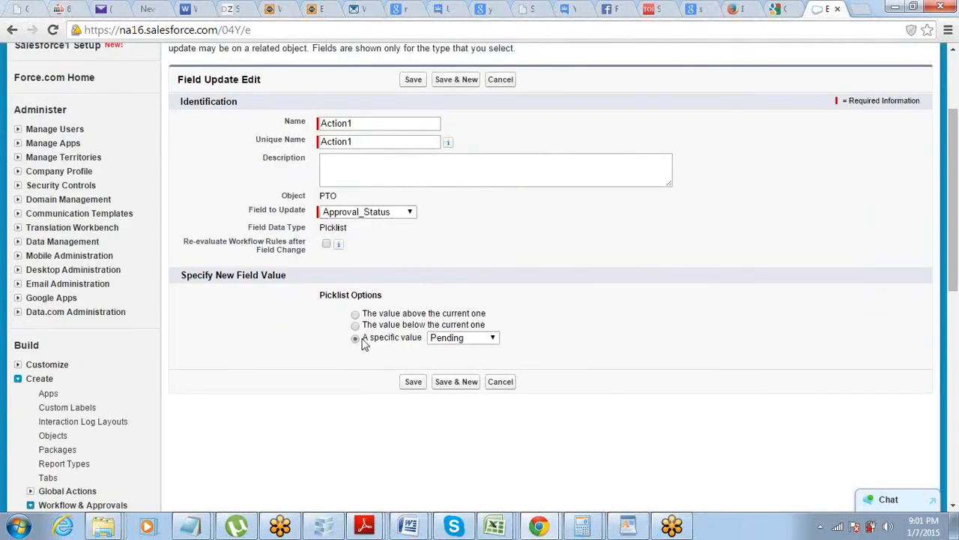
left_click(414, 382)
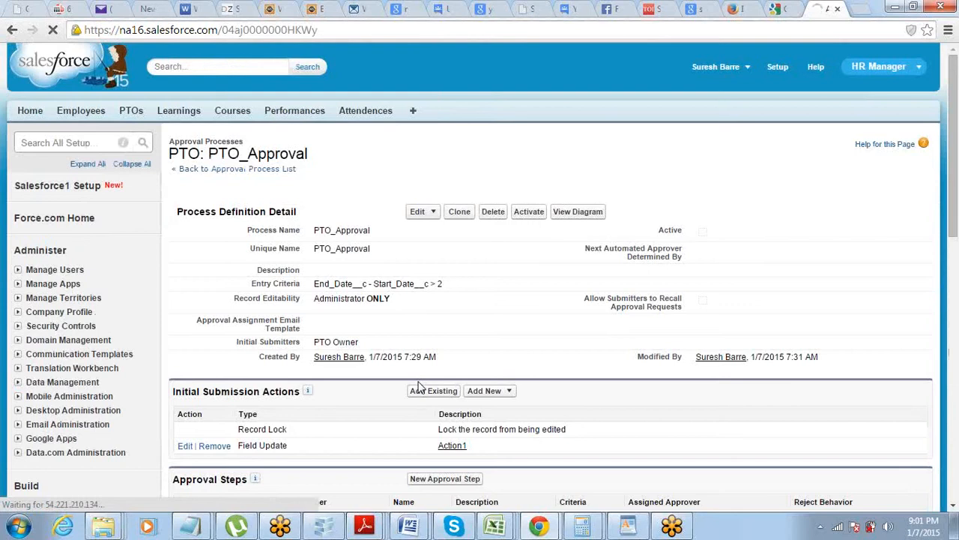
- Add a new field update named Action2 to the final approval actions
scroll(419, 386, "down", 4)
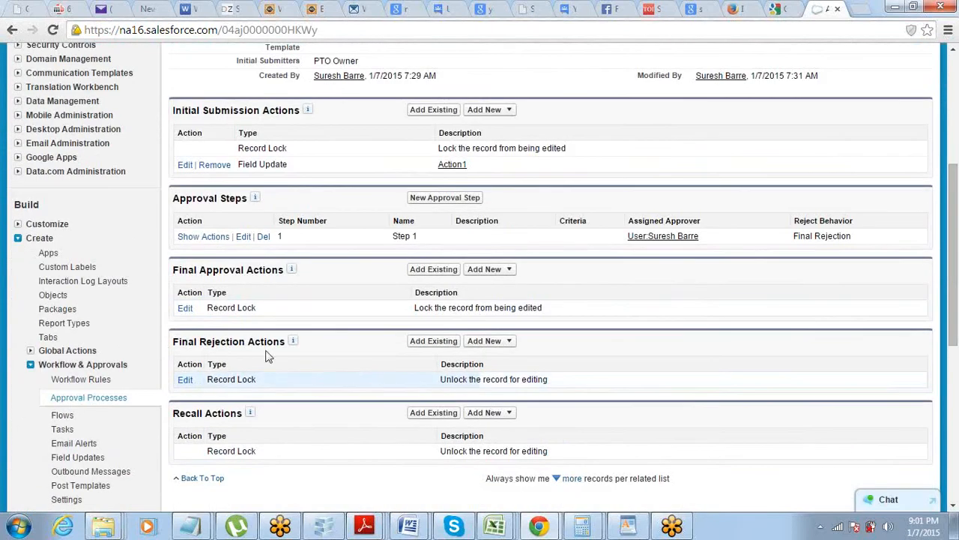
left_click_drag(175, 343, 202, 343)
left_click_drag(175, 270, 283, 270)
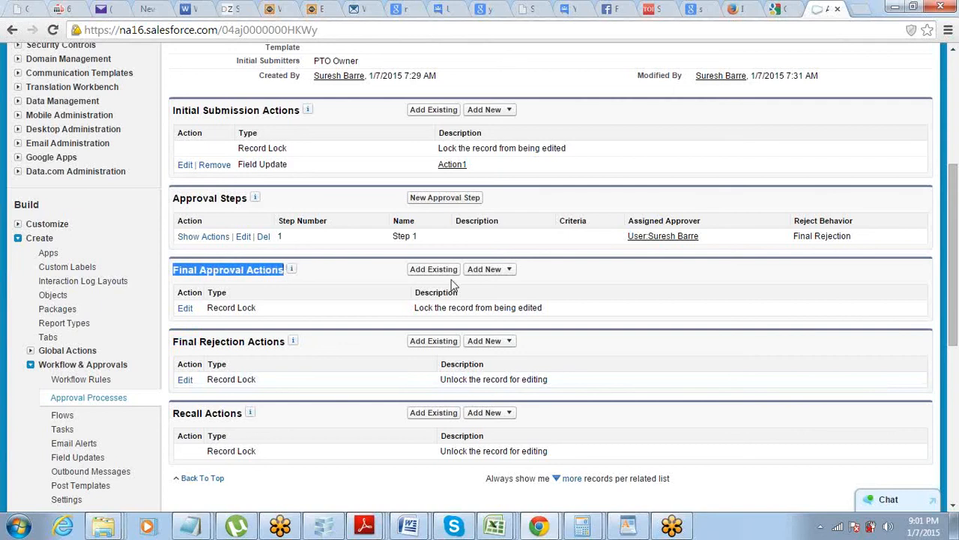
left_click(498, 270)
left_click(487, 298)
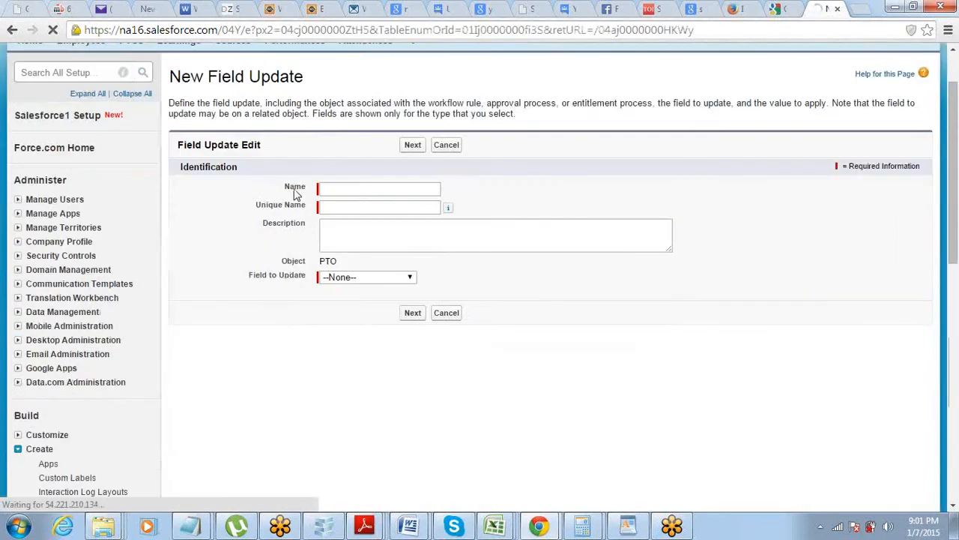
left_click(329, 187)
type("Ac")
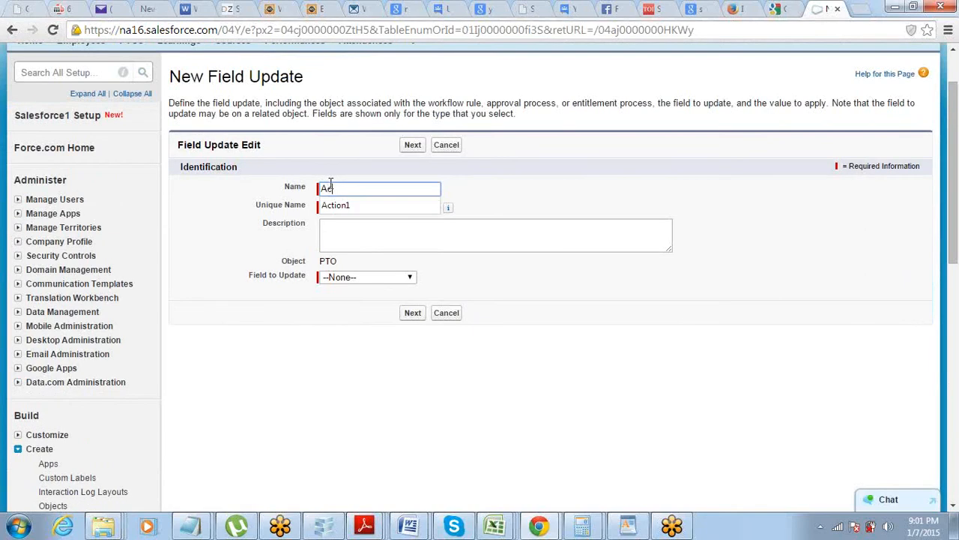
type("tion2")
key("Tab")
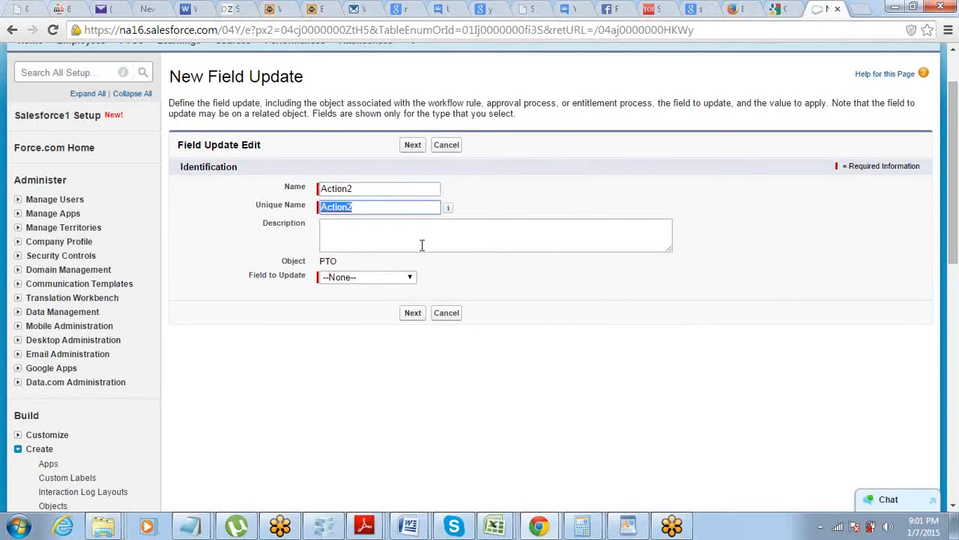
- Make Action2 update the Approval_Status field to the specific value Approved, and save the field update
left_click(412, 279)
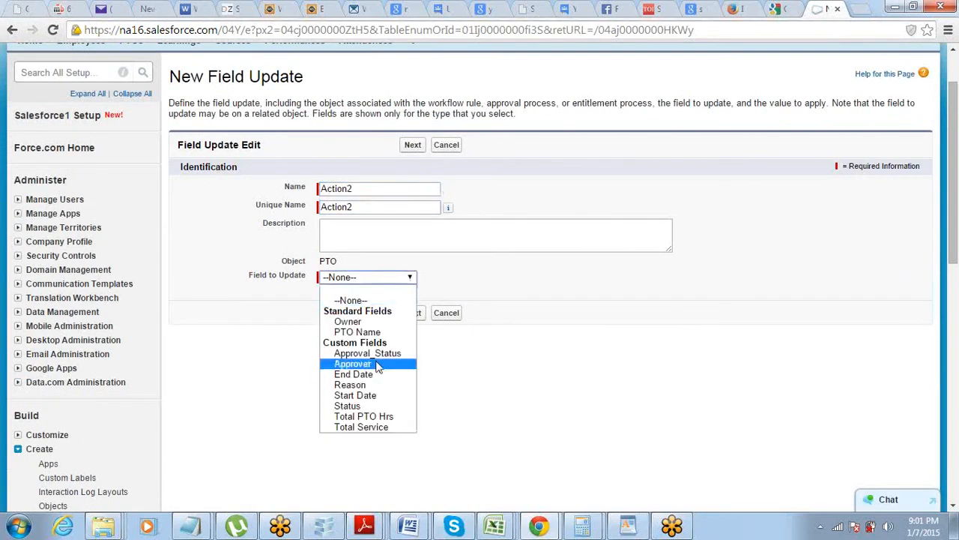
left_click(379, 354)
left_click(416, 314)
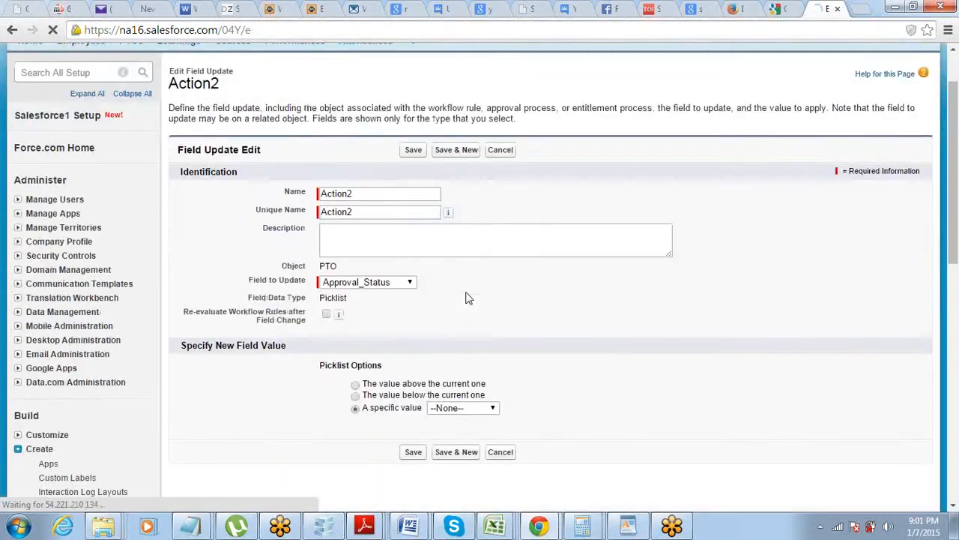
scroll(466, 299, "down", 1)
left_click(487, 339)
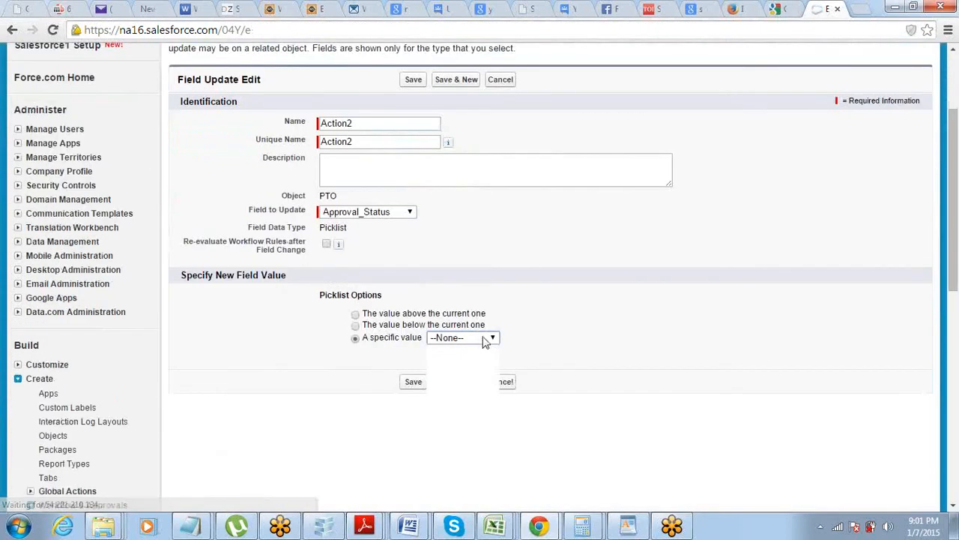
left_click(480, 382)
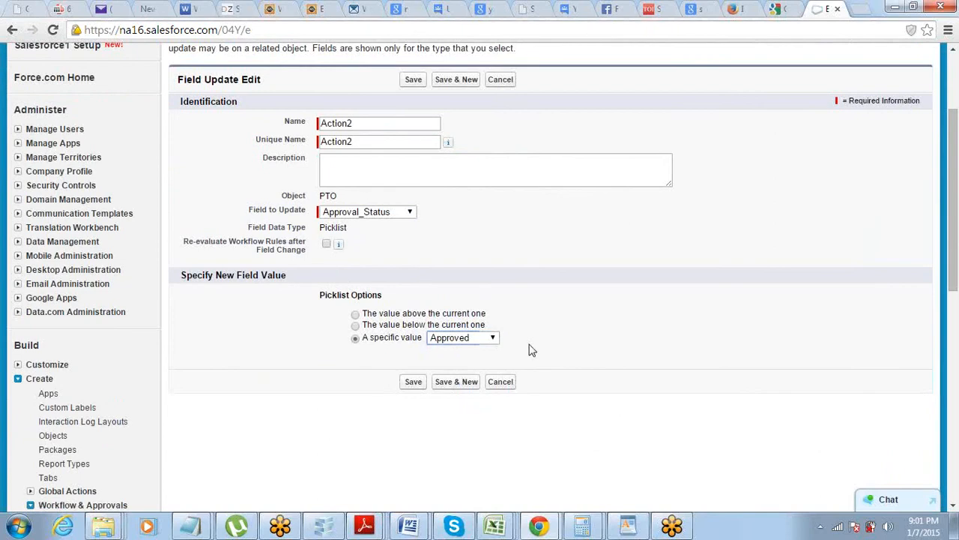
left_click(414, 383)
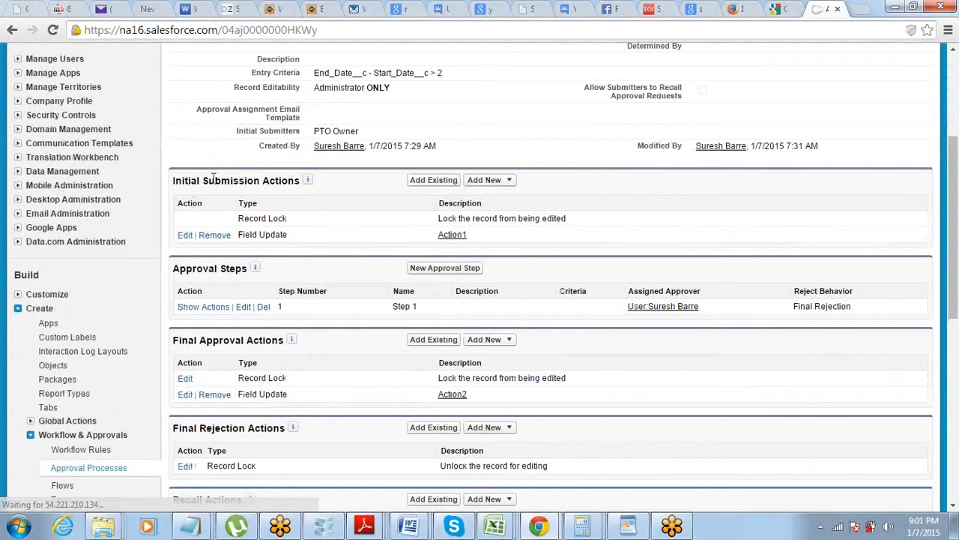
- Add a new field update named Action3 to the final rejection actions
double_click(231, 181)
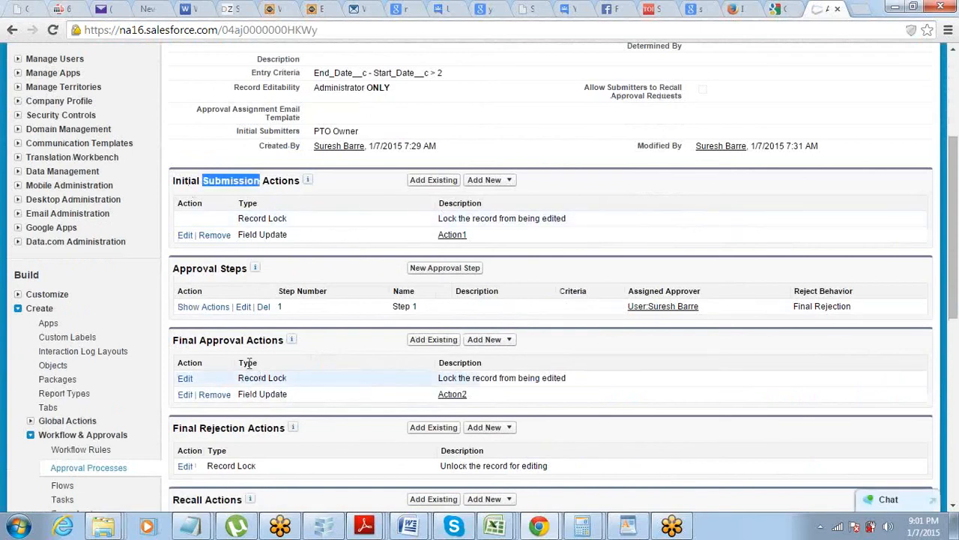
double_click(229, 339)
scroll(225, 341, "down", 2)
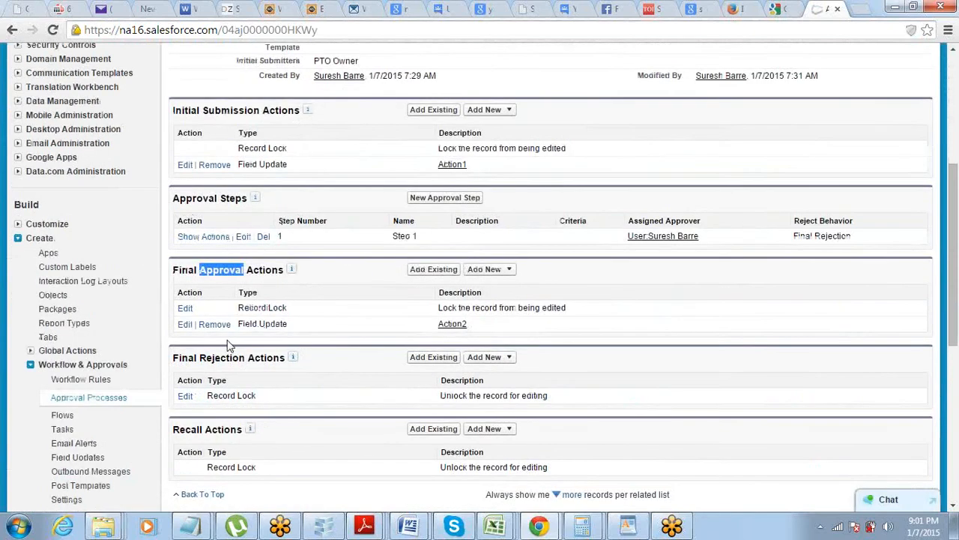
double_click(201, 288)
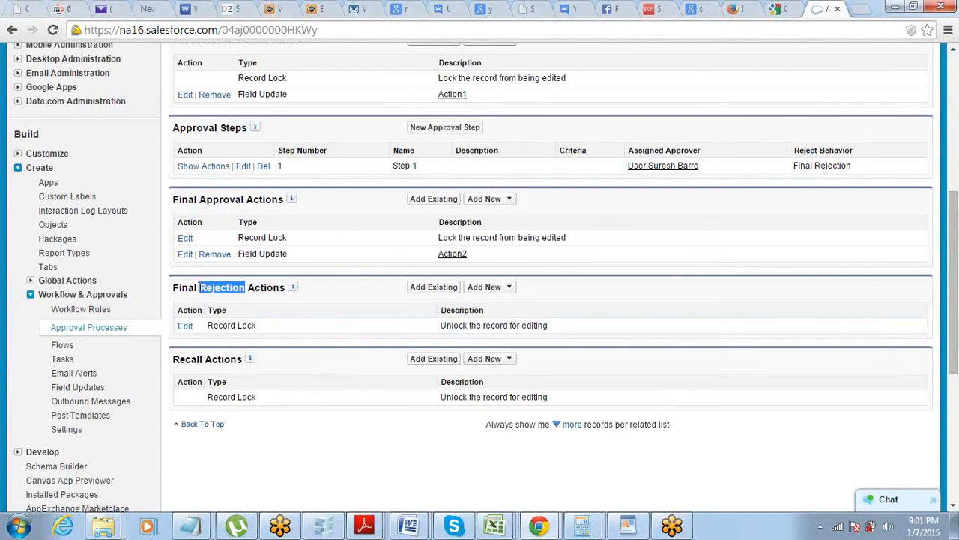
left_click(505, 287)
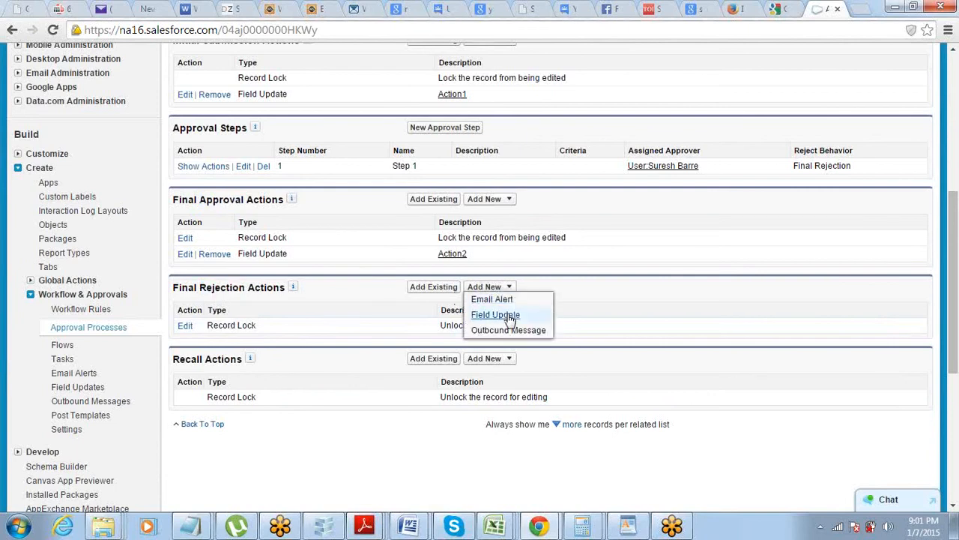
left_click(508, 312)
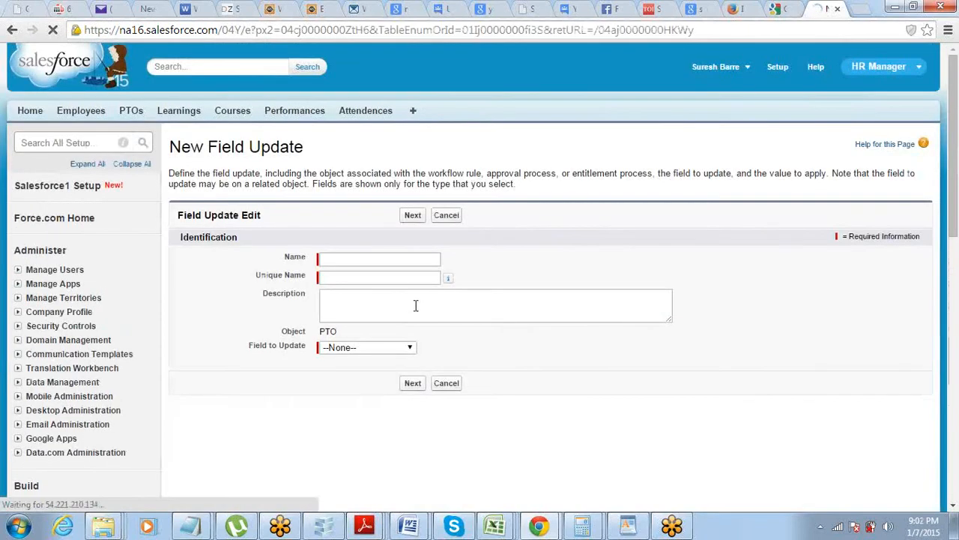
left_click(394, 258)
type("Action3")
key("Tab")
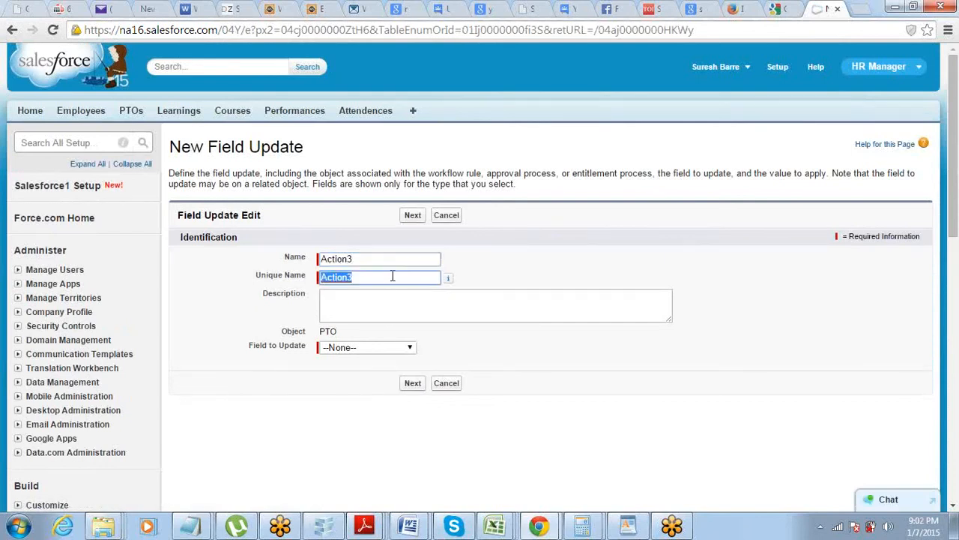
- Make Action3 update the Approval_Status field to the specific value Rejected, and save the field update
left_click(392, 354)
left_click(391, 424)
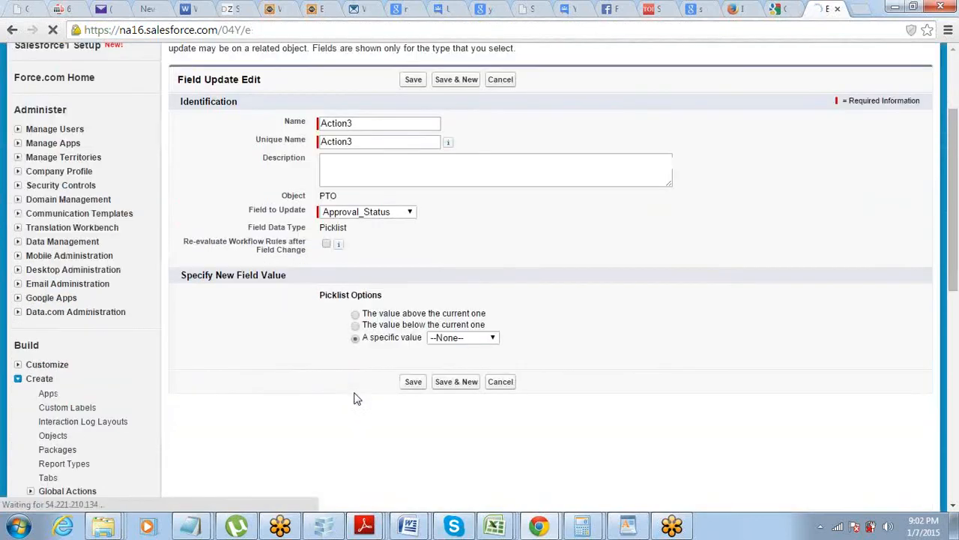
left_click(474, 339)
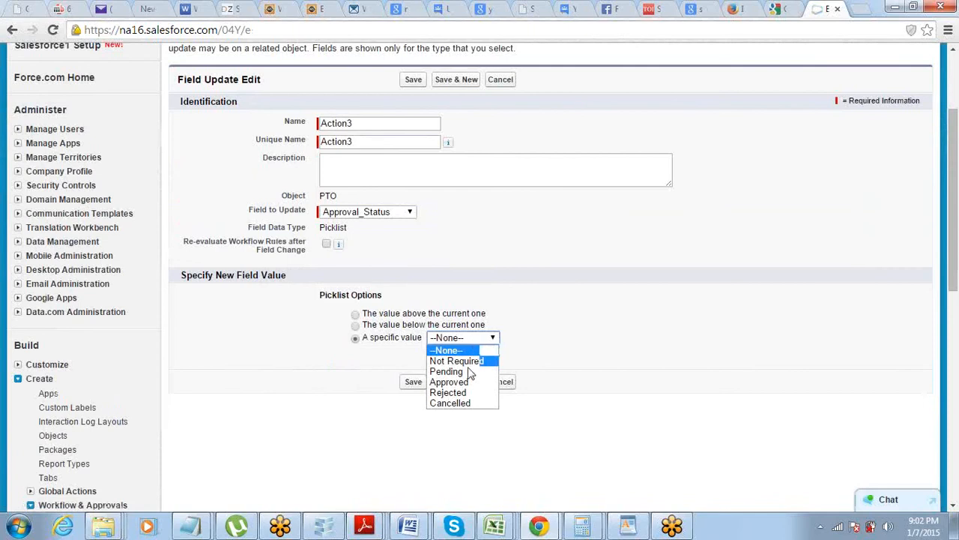
left_click(464, 381)
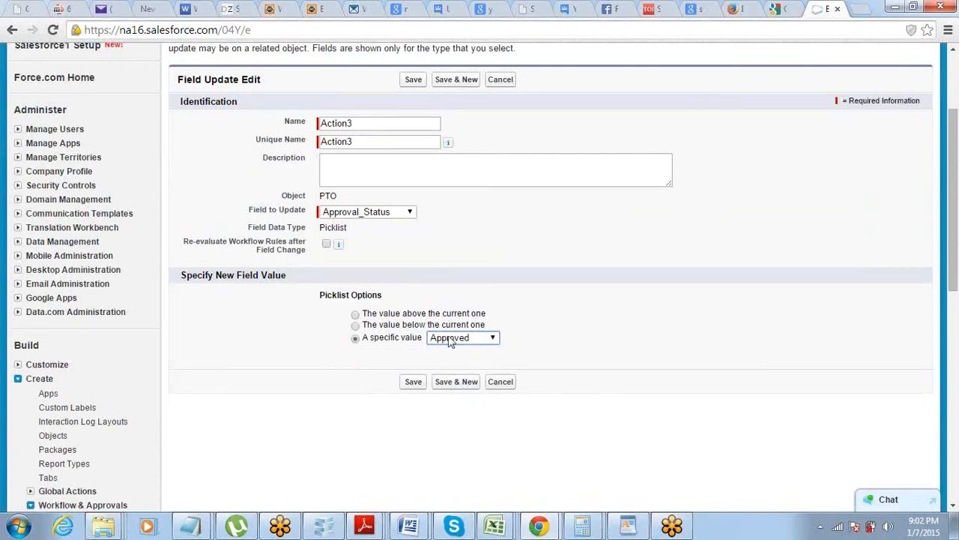
left_click(450, 338)
left_click(454, 394)
left_click(414, 383)
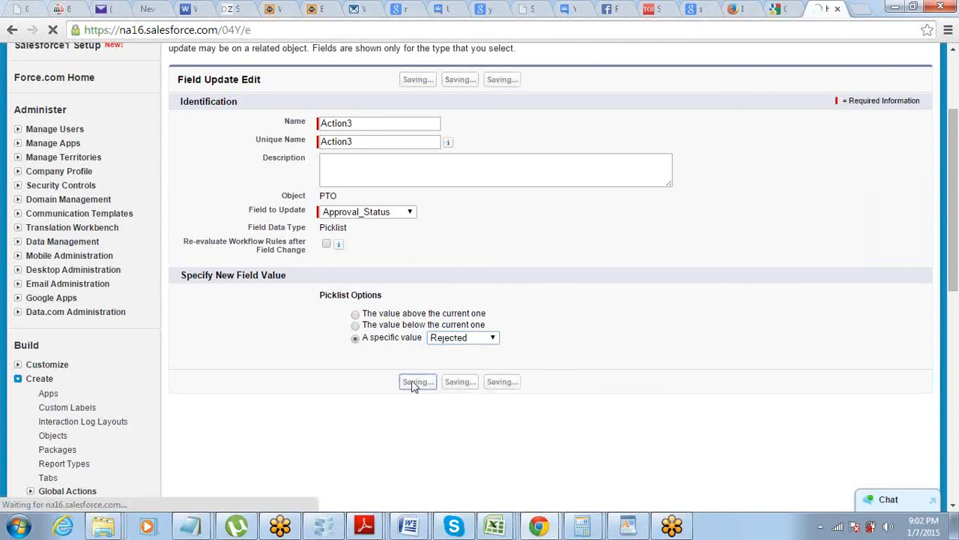
- Add a new field update named Action4 to the recall actions
scroll(412, 381, "down", 3)
scroll(411, 378, "down", 3)
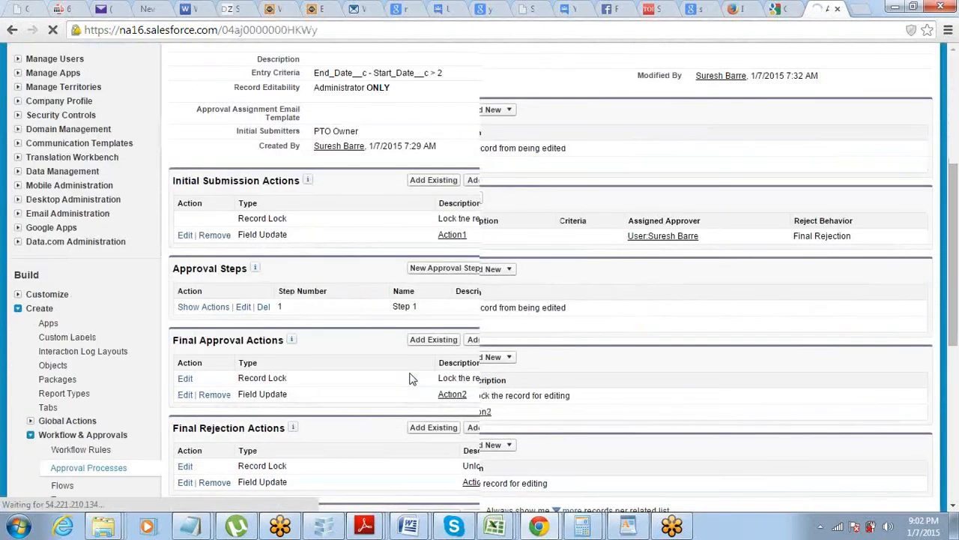
double_click(180, 308)
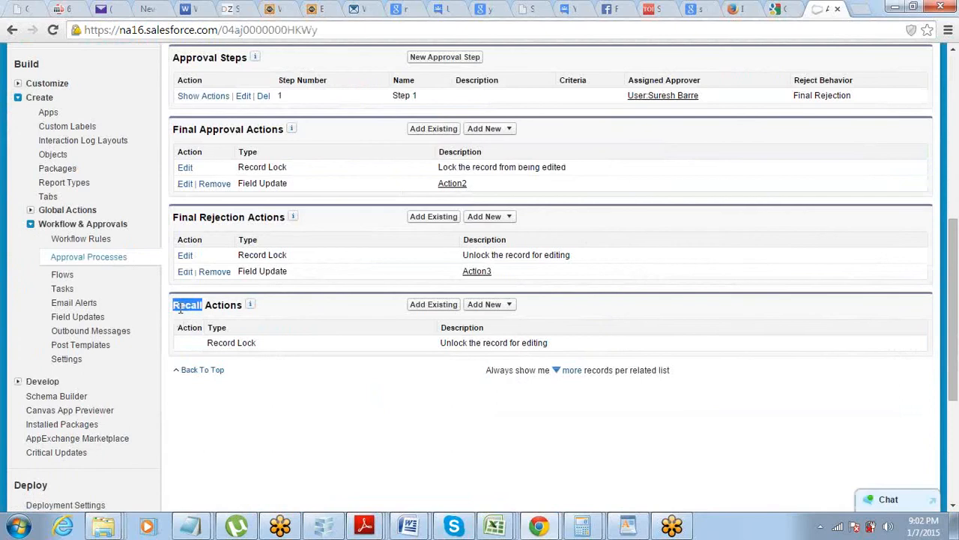
left_click(509, 305)
left_click(494, 332)
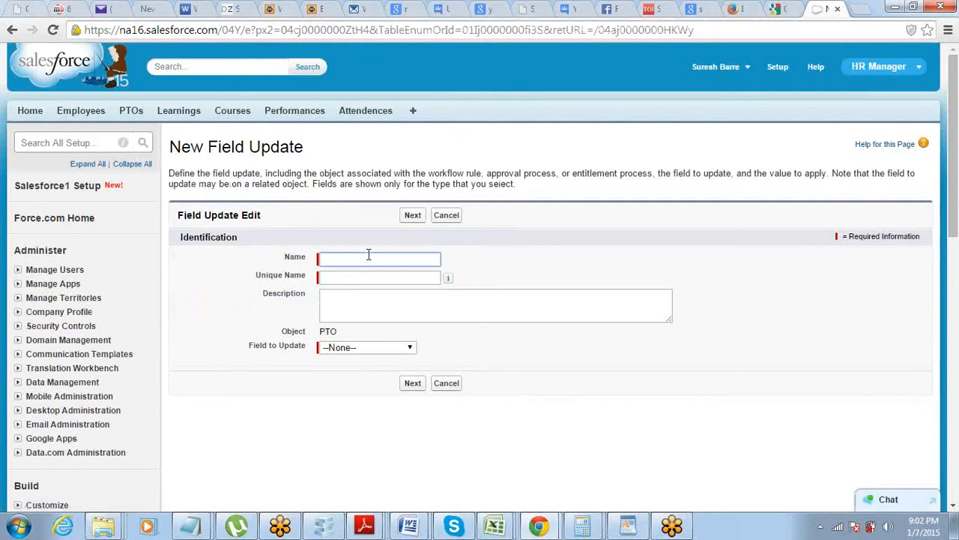
type("Action")
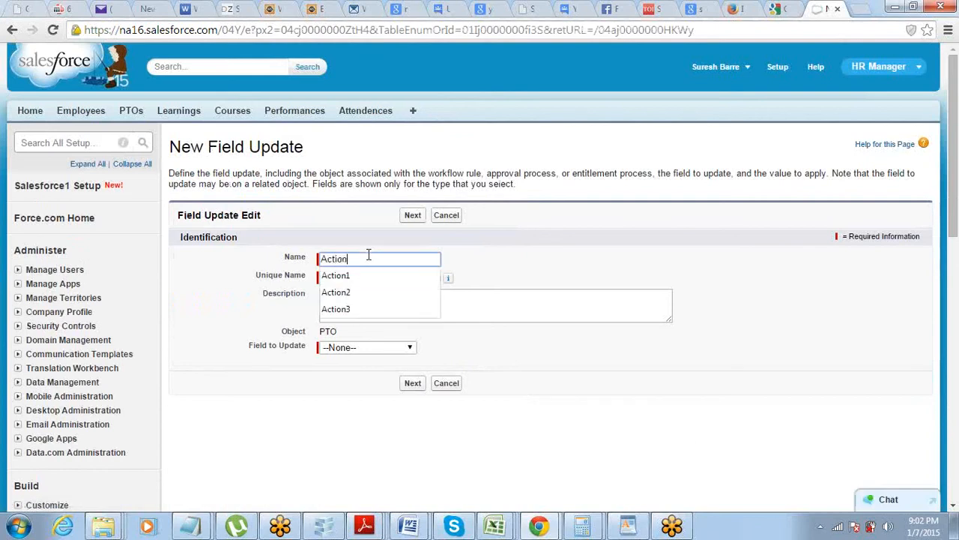
type("4")
key("Tab")
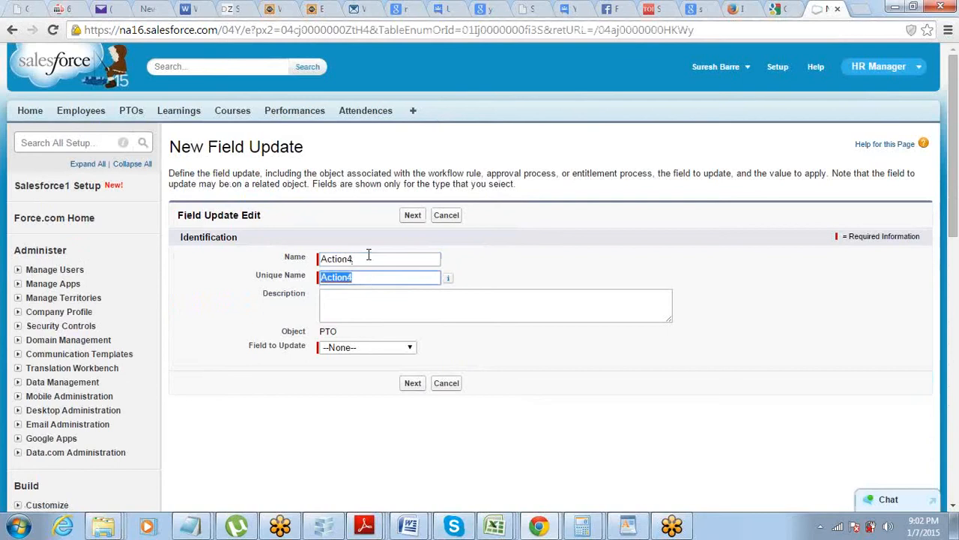
left_click(360, 259)
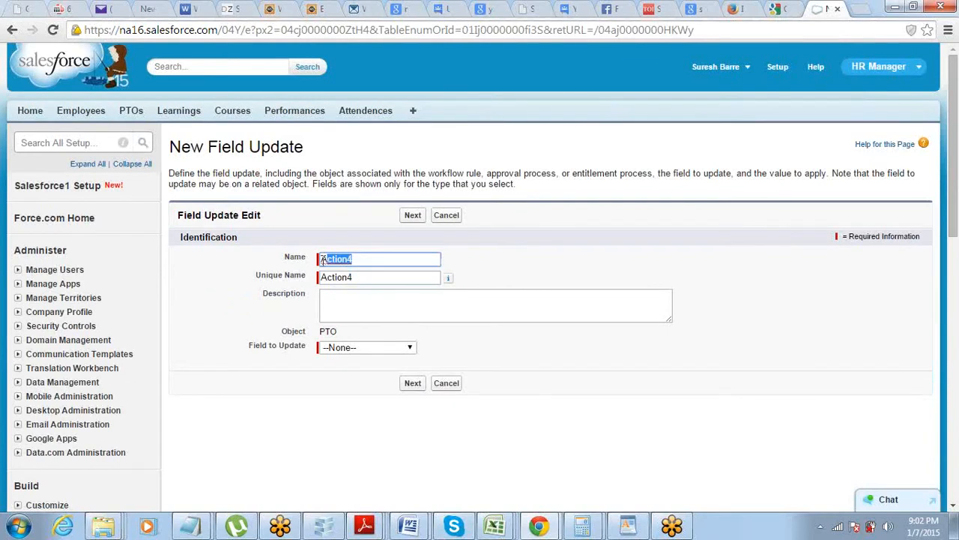
- Make Action4 update the Approval_Status field to the specific value Cancelled, and save the field update
left_click(362, 347)
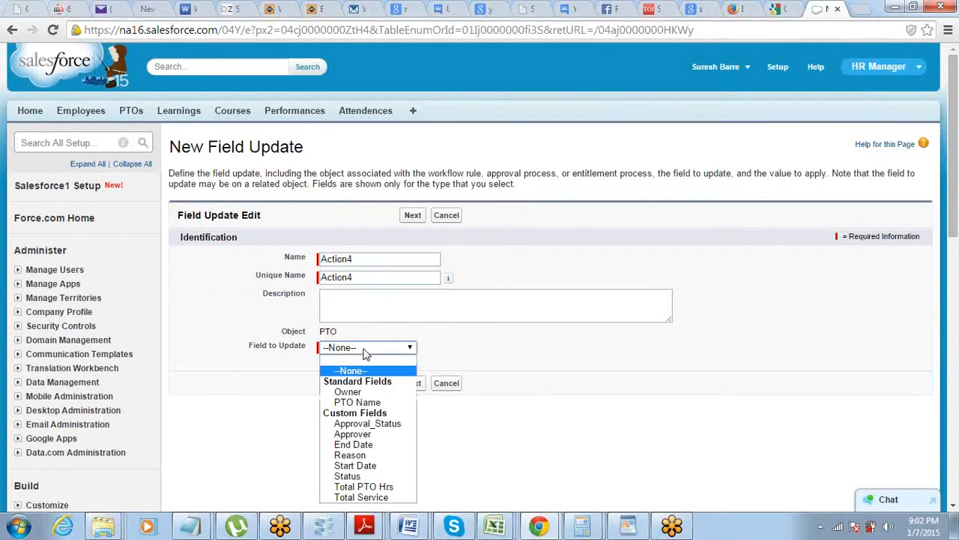
left_click(353, 424)
scroll(360, 375, "down", 2)
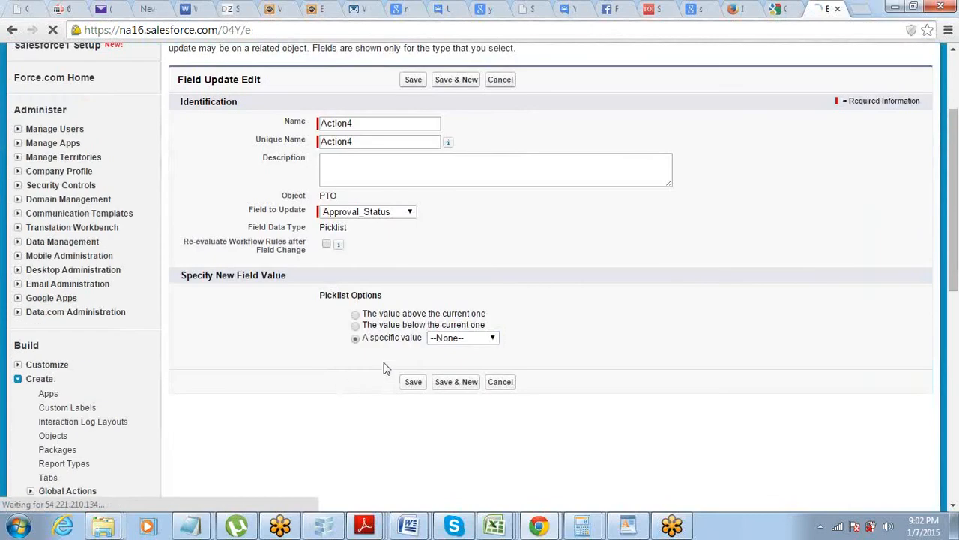
left_click(442, 345)
left_click(449, 403)
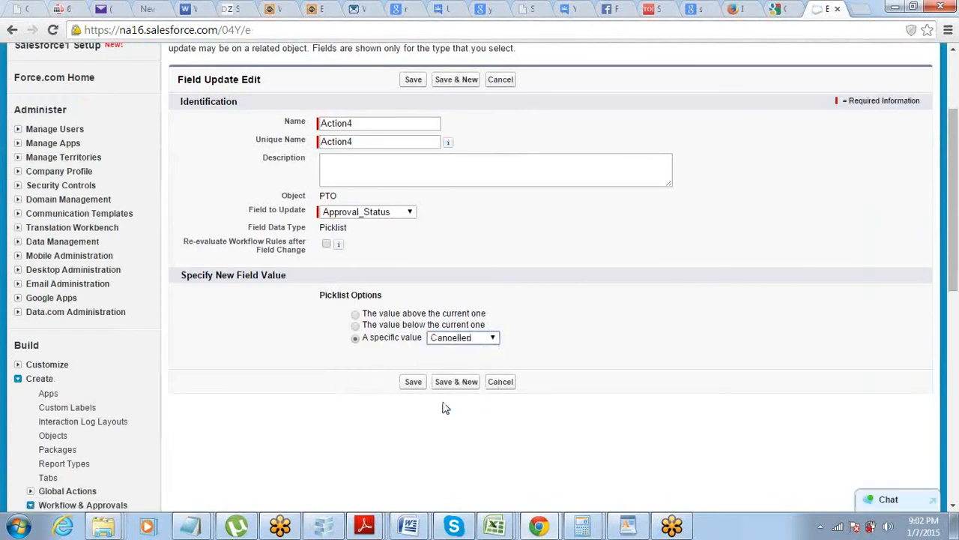
left_click(414, 383)
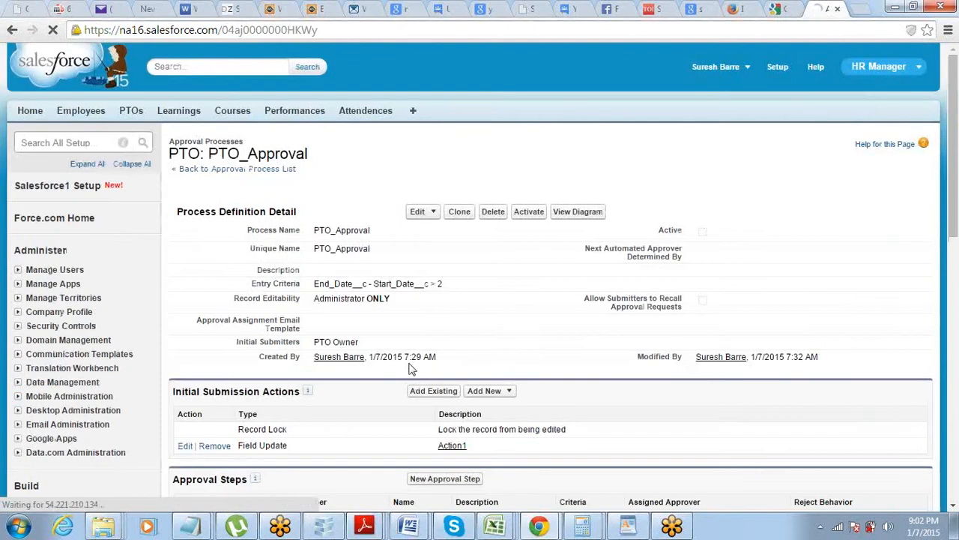
- Review the approval process outline of object, criteria, approver and actions in the Notepad notes, and return to the process in Chrome
scroll(411, 368, "down", 1)
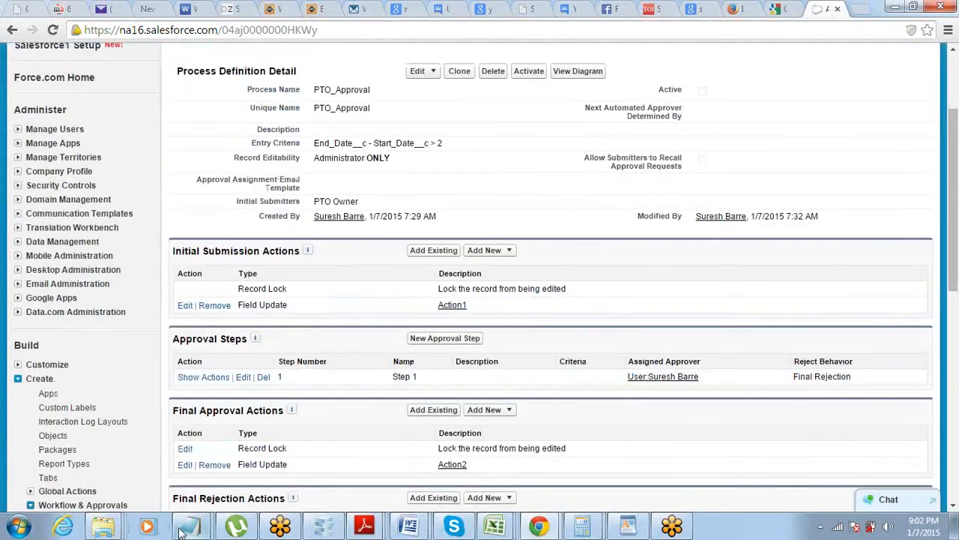
mouse_move(186, 528)
left_click(273, 475)
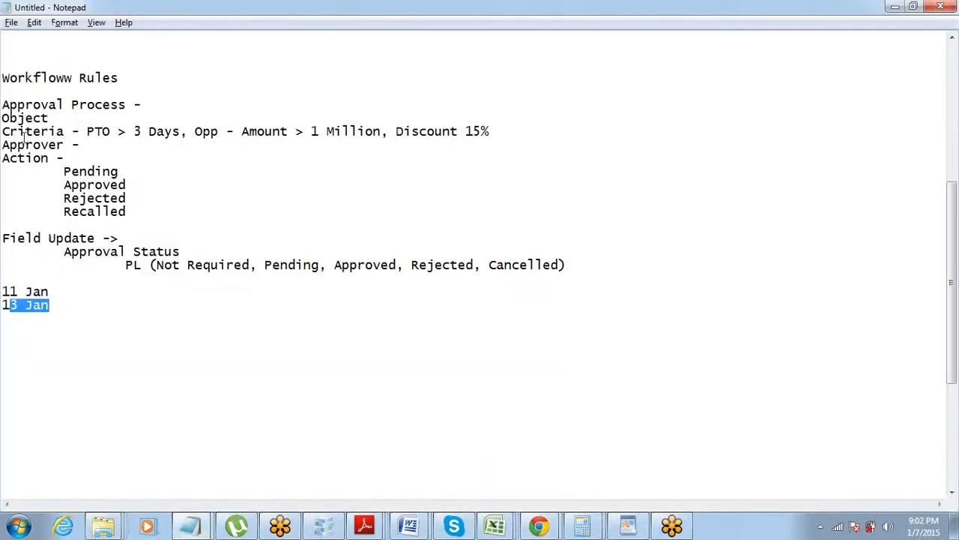
left_click_drag(4, 117, 145, 212)
left_click(145, 212)
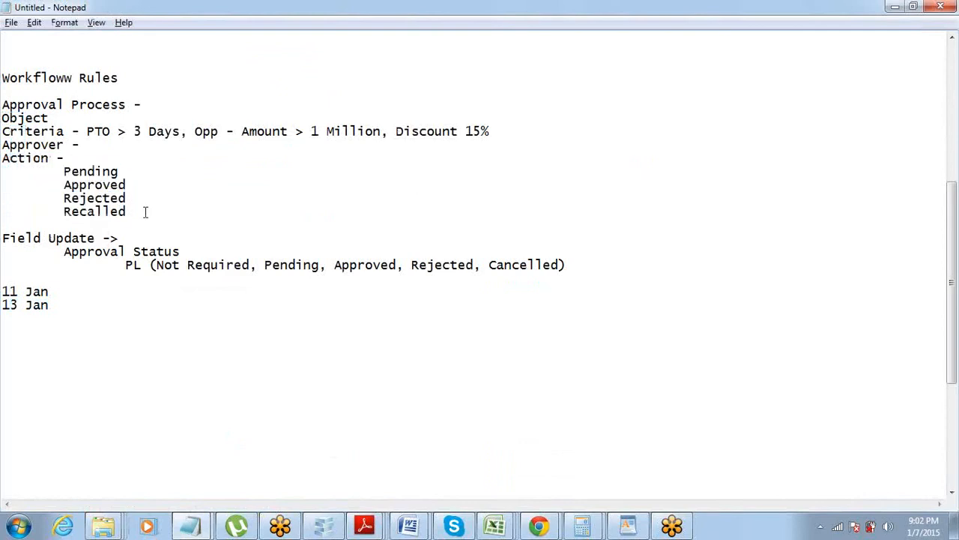
mouse_move(538, 527)
left_click(559, 461)
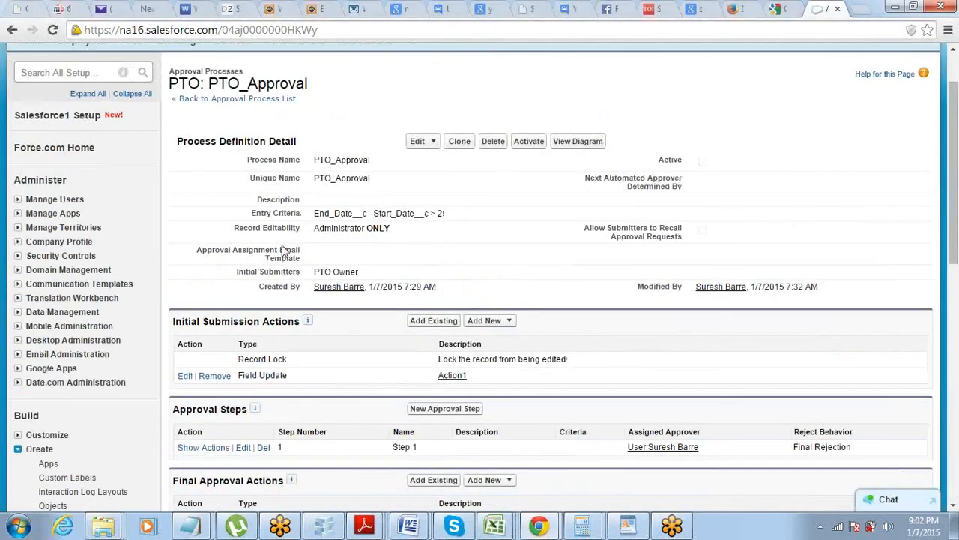
- Examine the initial submission, final approval, final rejection and recall actions of the PTO_Approval process
scroll(484, 227, "down", 1)
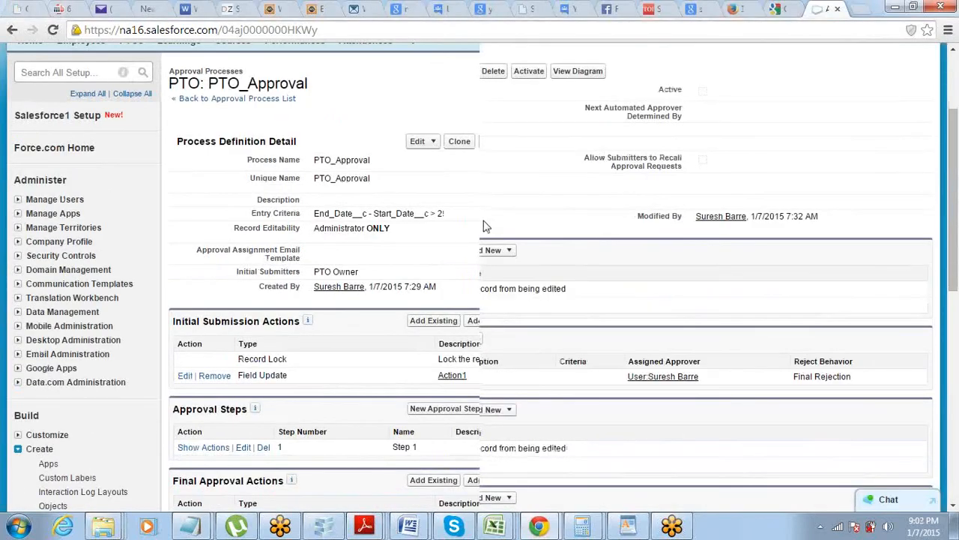
scroll(483, 226, "down", 2)
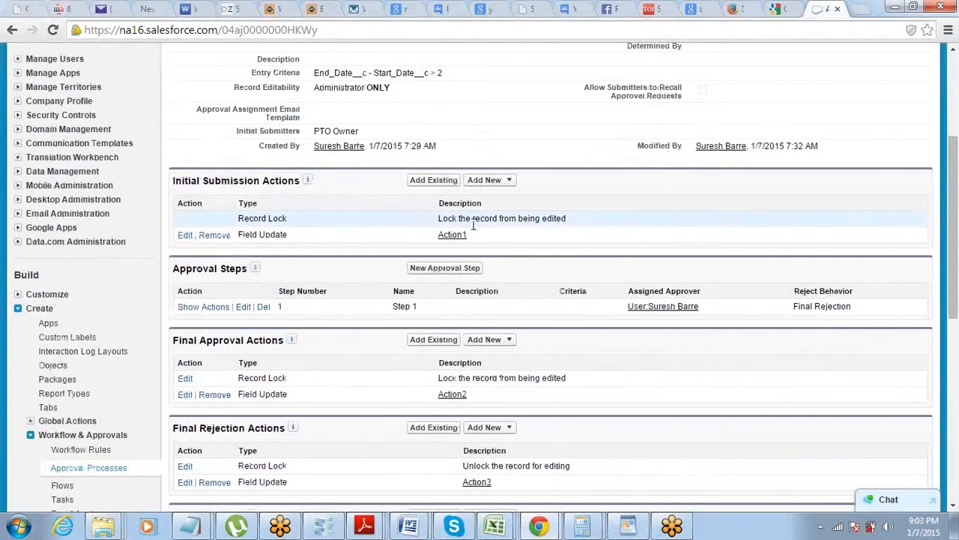
double_click(222, 109)
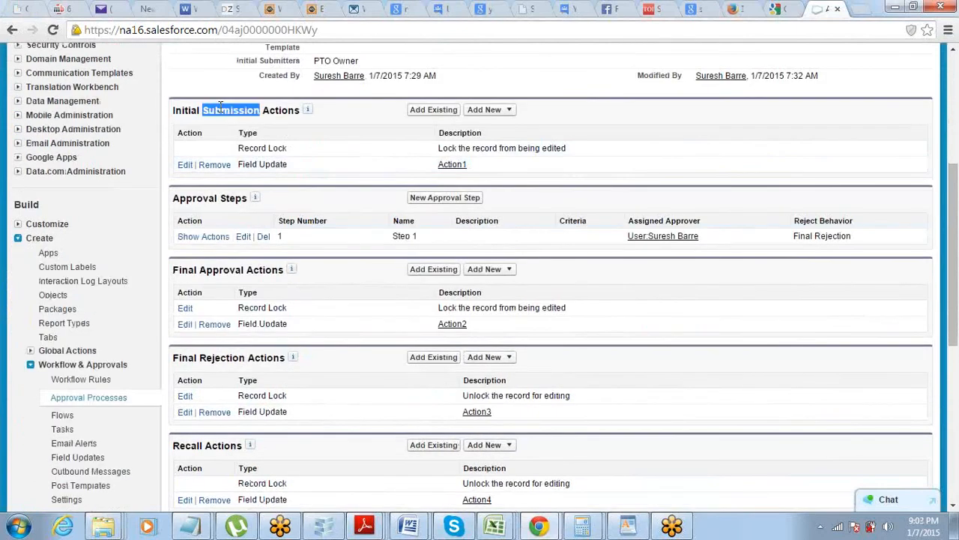
double_click(225, 269)
double_click(224, 357)
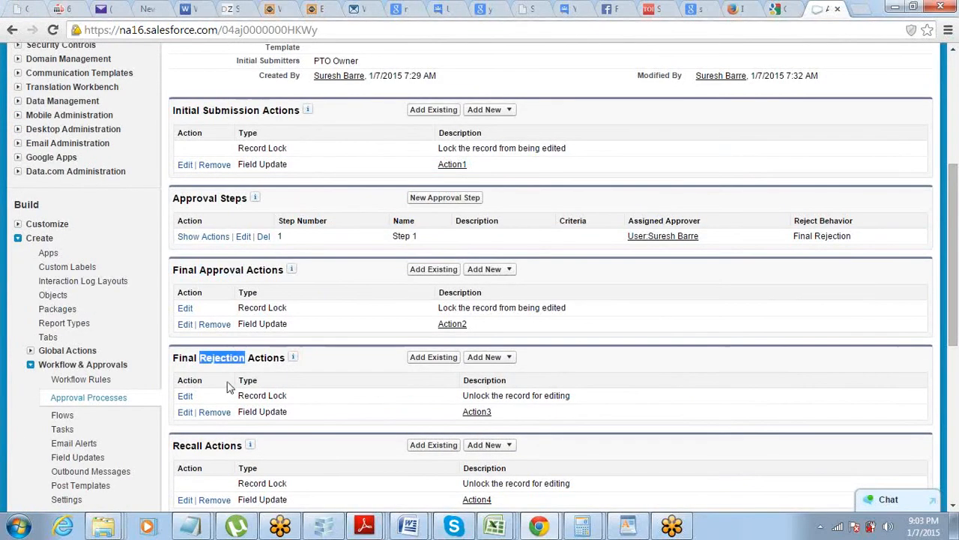
double_click(192, 446)
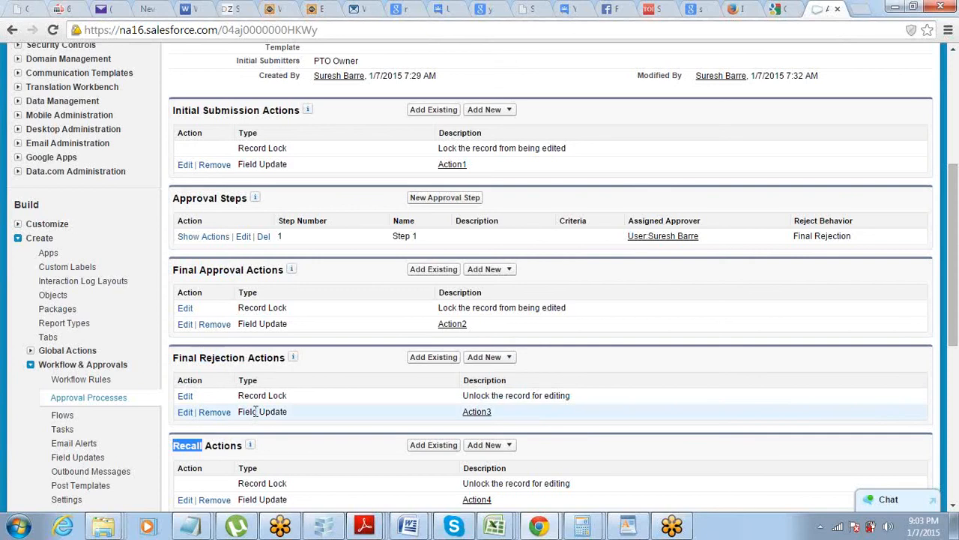
scroll(256, 411, "up", 2)
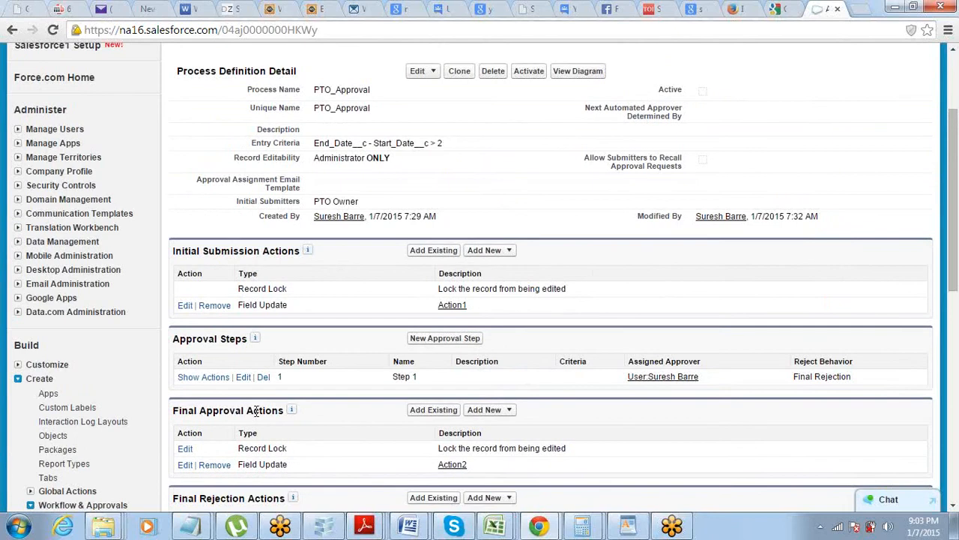
- Look at the types of new action available for the initial submission actions
left_click(509, 252)
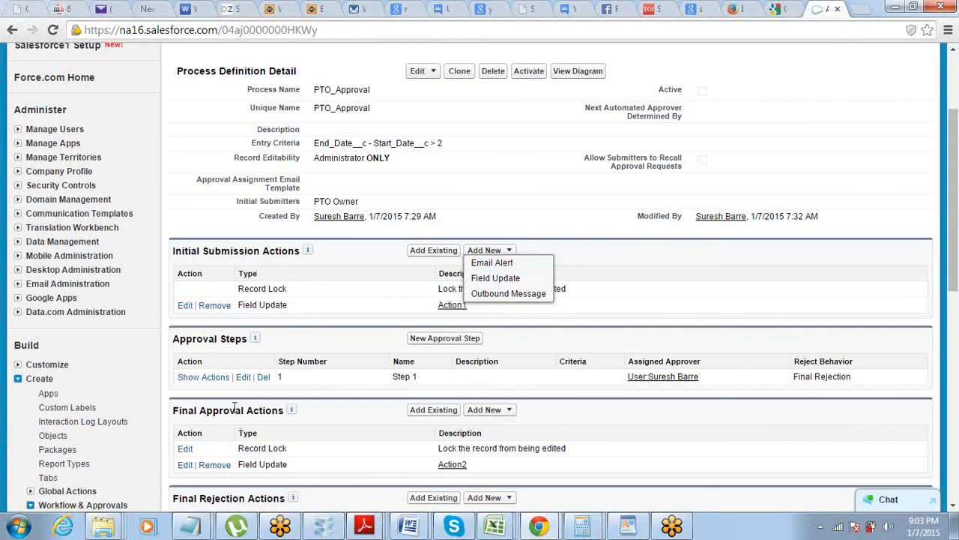
scroll(235, 407, "down", 2)
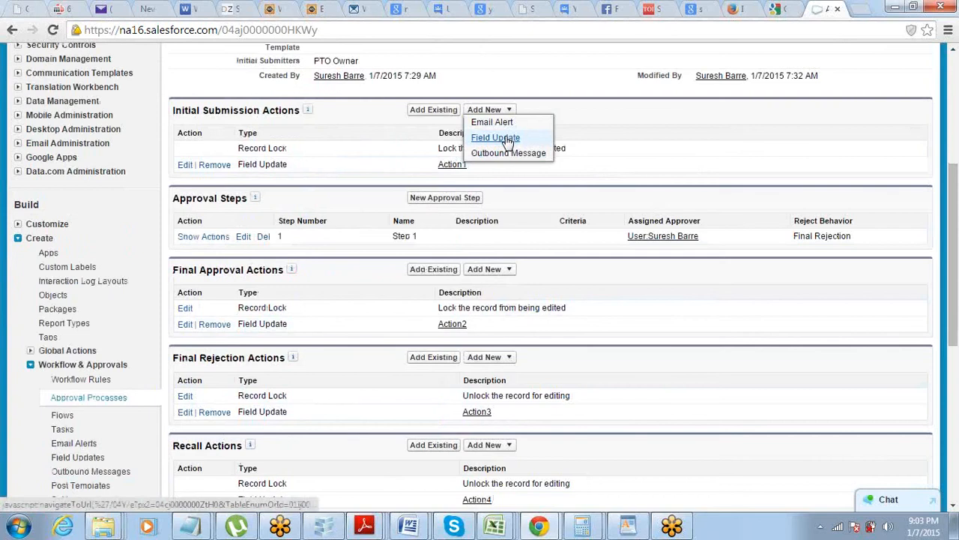
left_click(568, 91)
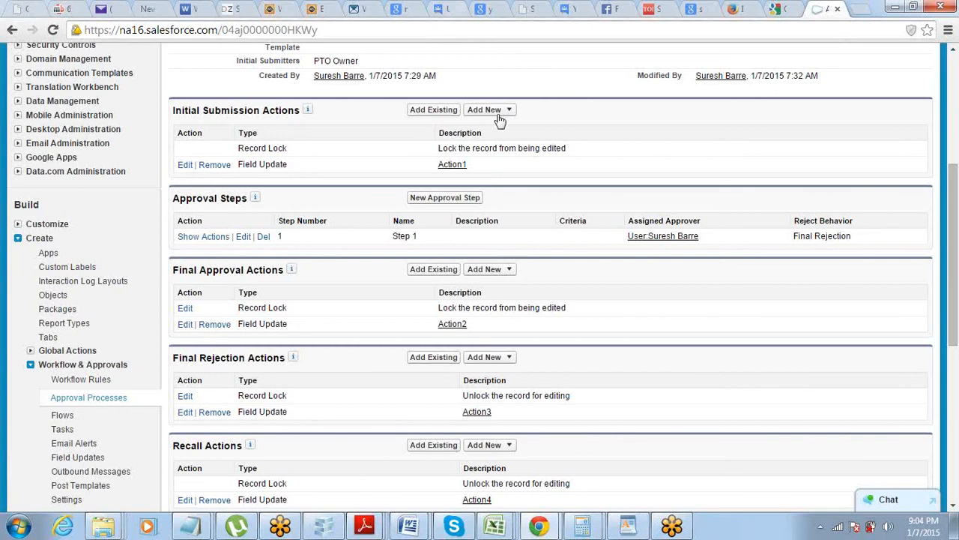
scroll(279, 144, "down", 2)
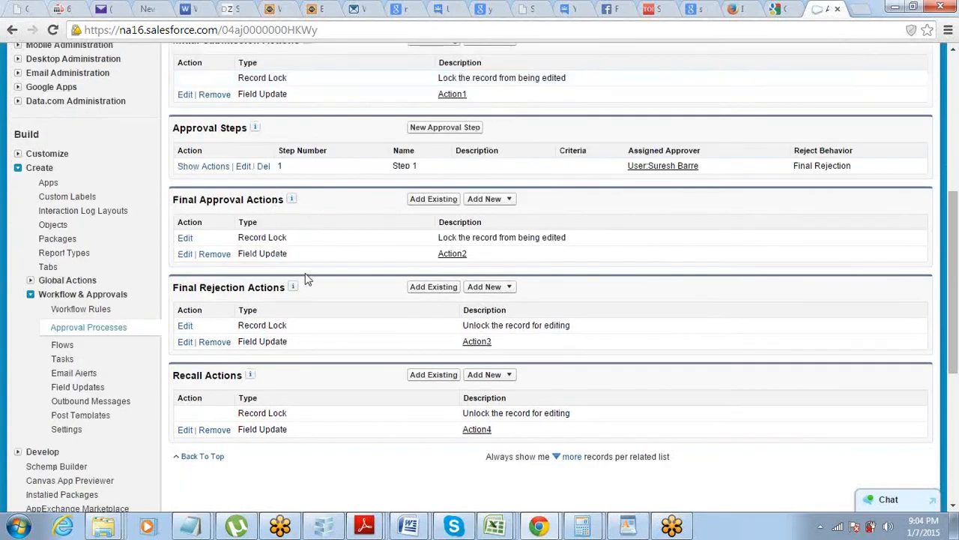
double_click(225, 287)
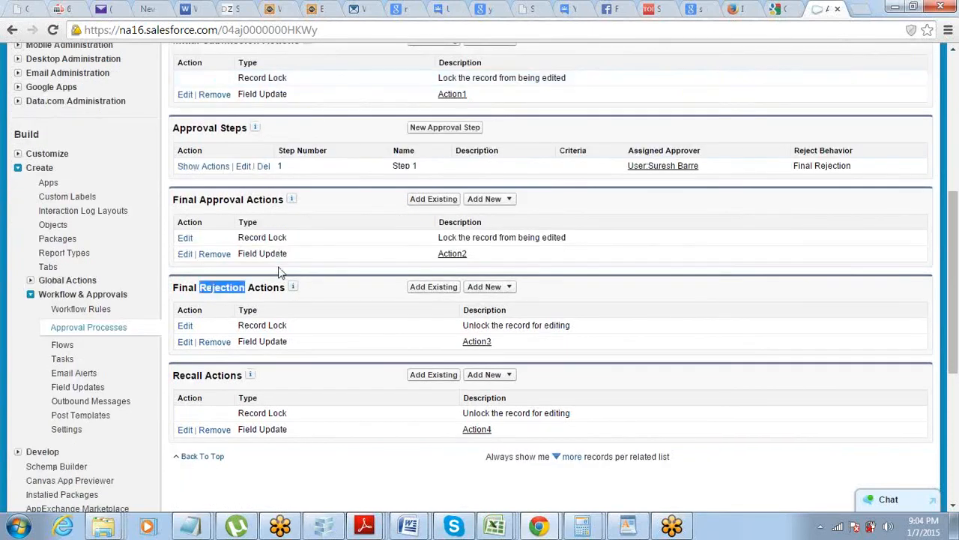
left_click(509, 289)
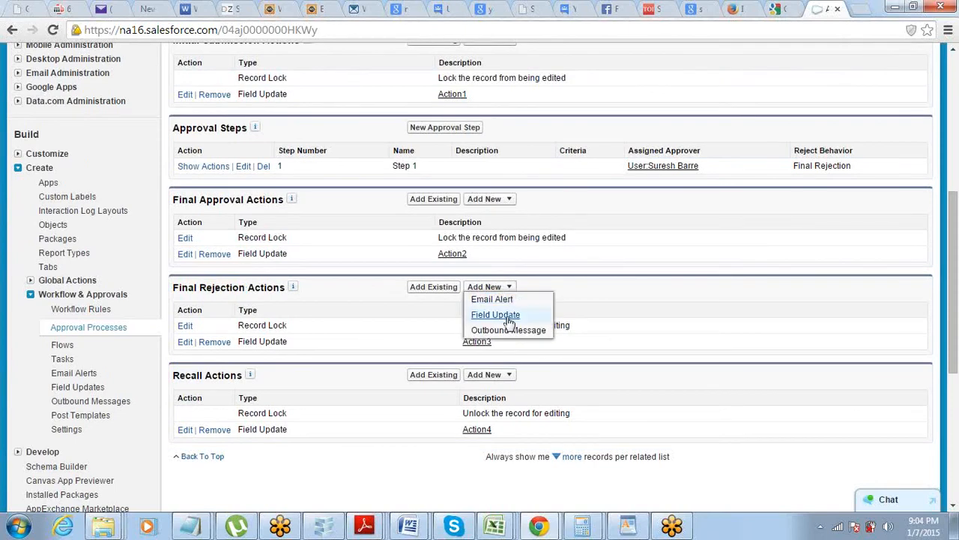
left_click_drag(515, 347, 439, 342)
left_click(509, 288)
left_click(504, 314)
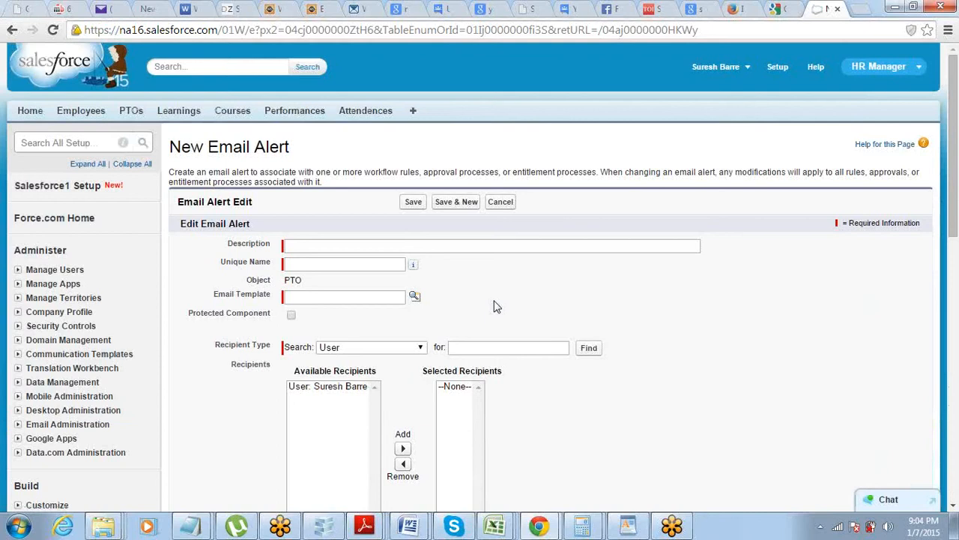
left_click(357, 347)
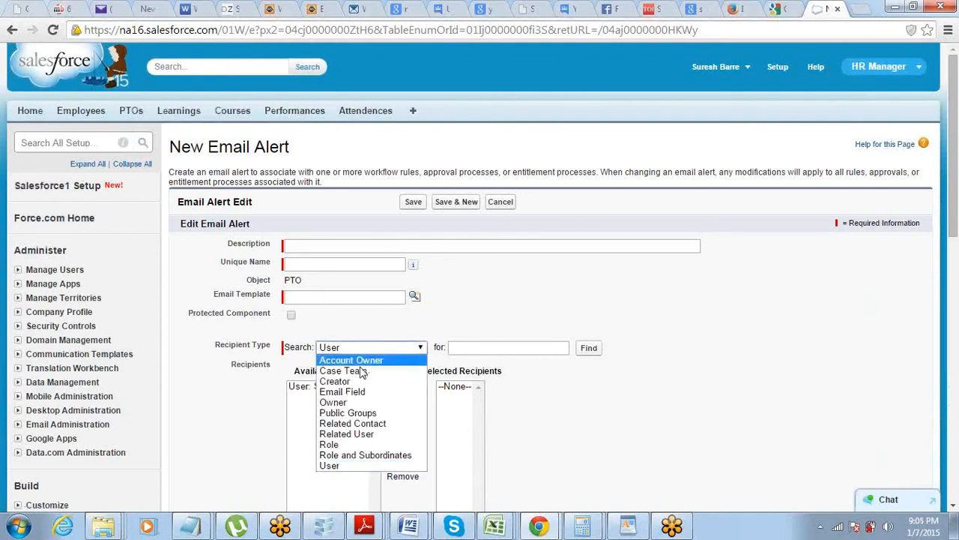
left_click(350, 391)
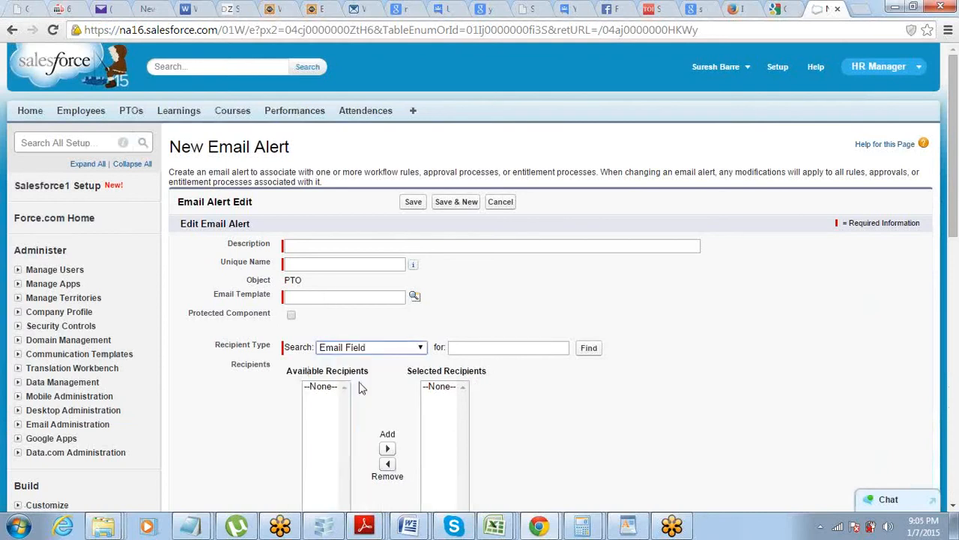
left_click(365, 352)
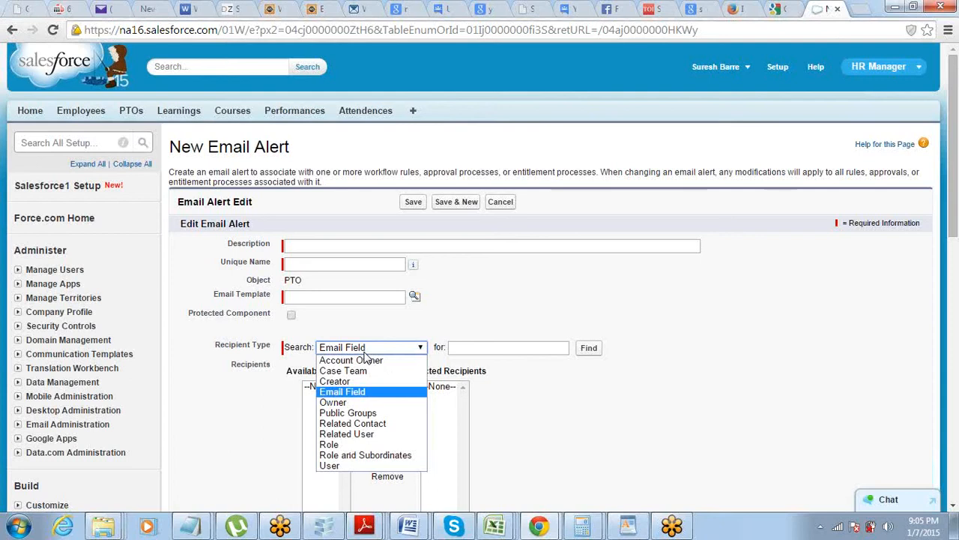
left_click(366, 403)
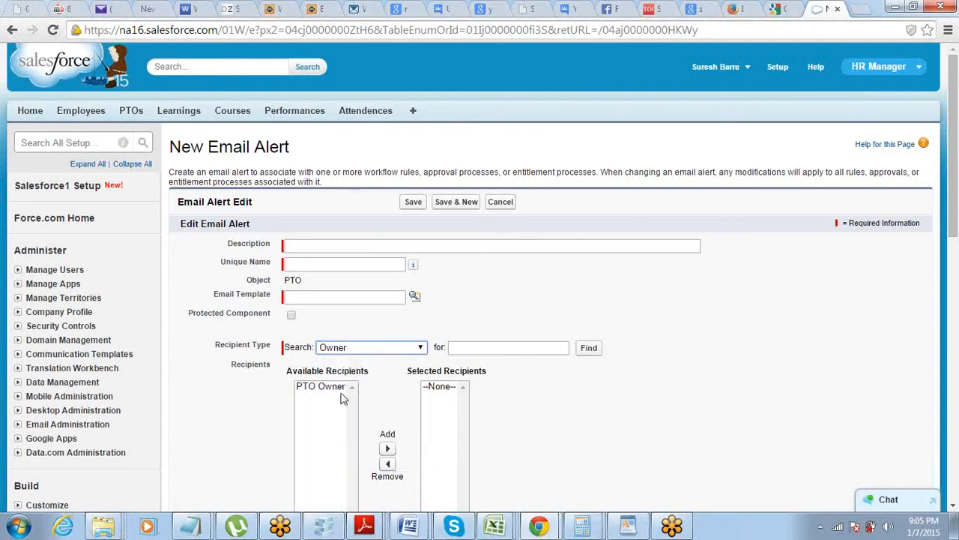
left_click(334, 389)
scroll(333, 391, "down", 1)
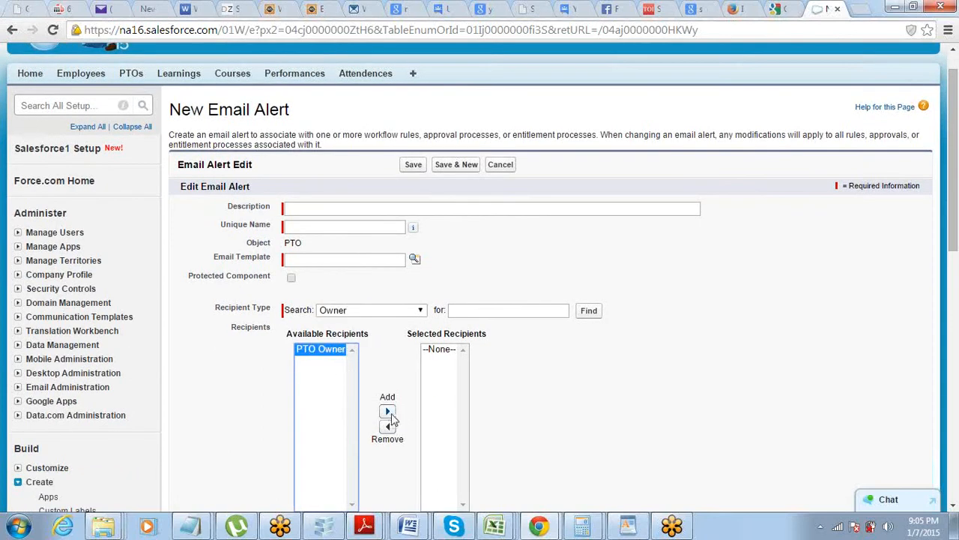
left_click(387, 412)
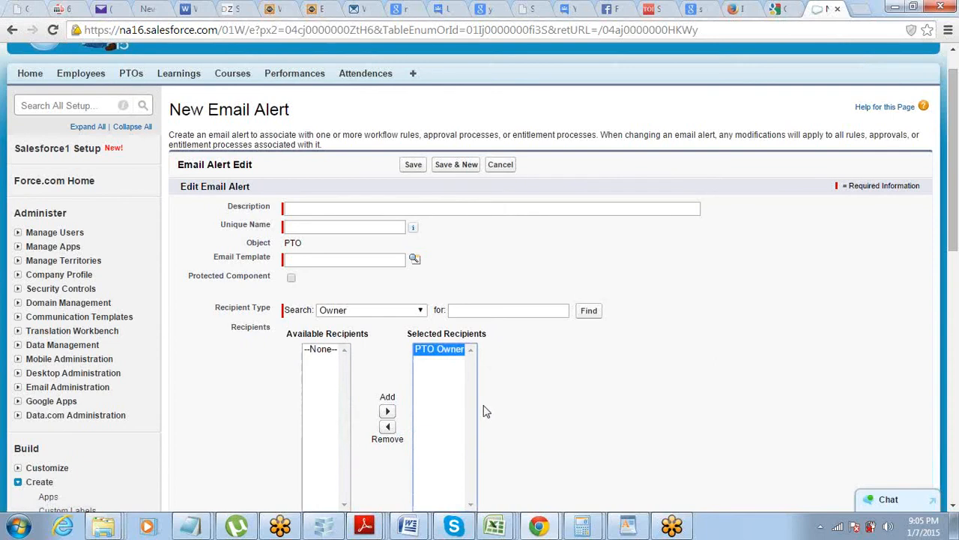
left_click(508, 208)
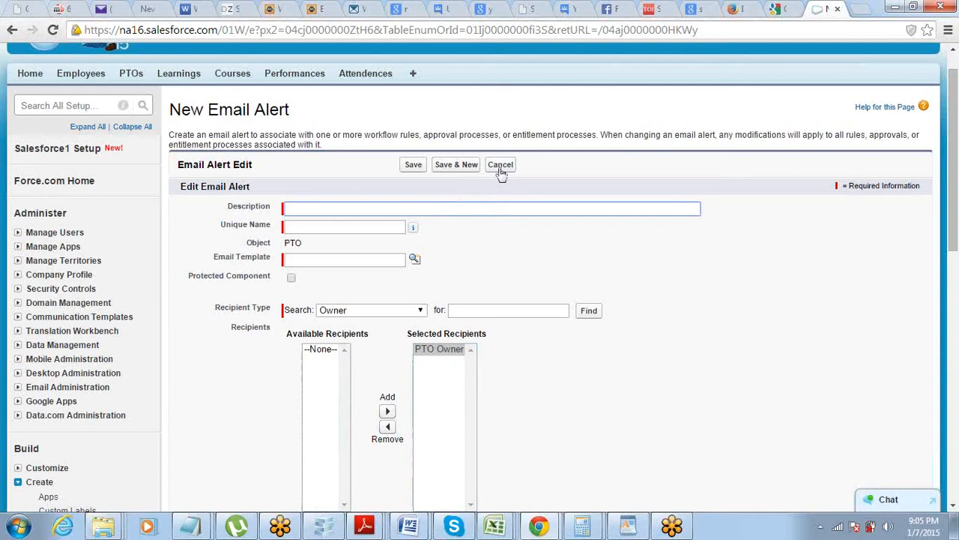
left_click(500, 171)
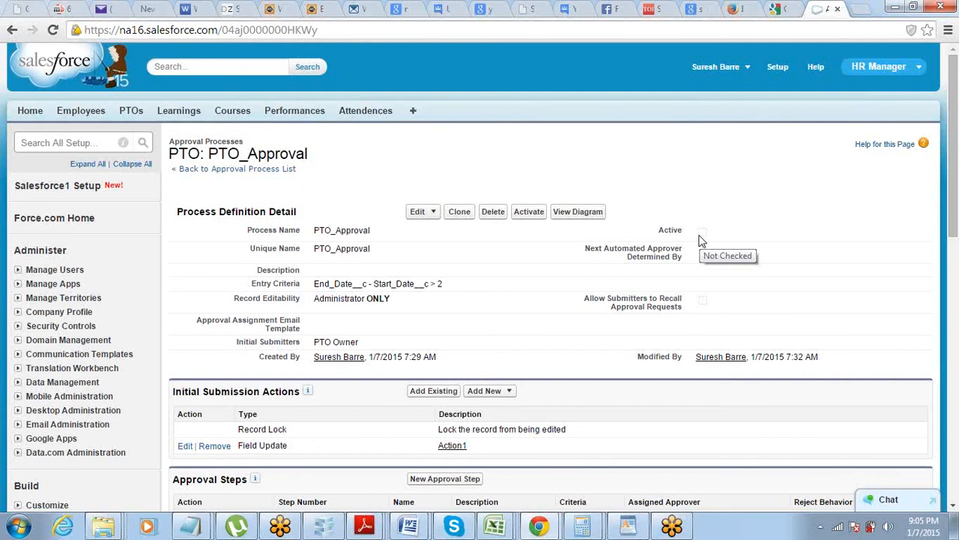
- Open the diagram of the PTO_Approval process, maximize its window, and view the details of the initial submission actions
left_click(577, 213)
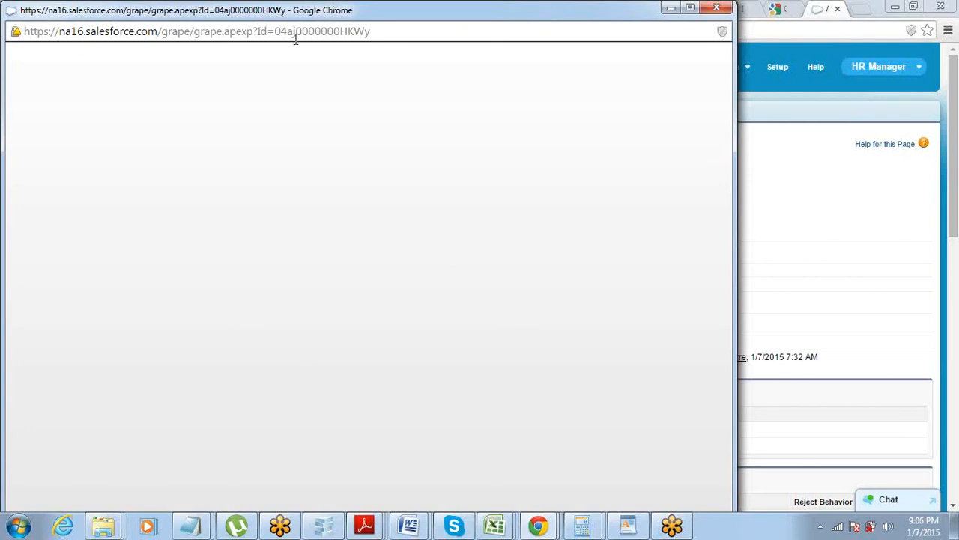
left_click_drag(311, 13, 343, 3)
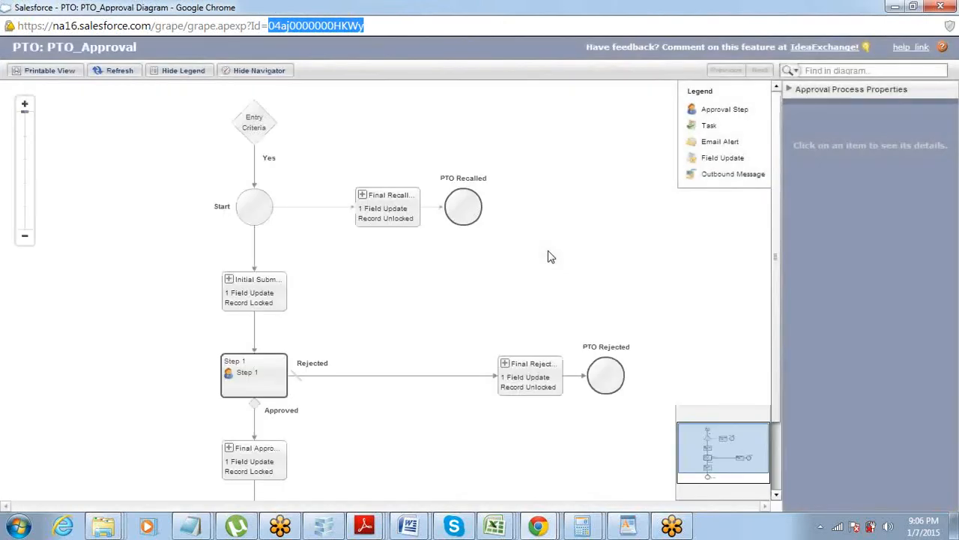
scroll(529, 257, "down", 2)
scroll(548, 292, "down", 2)
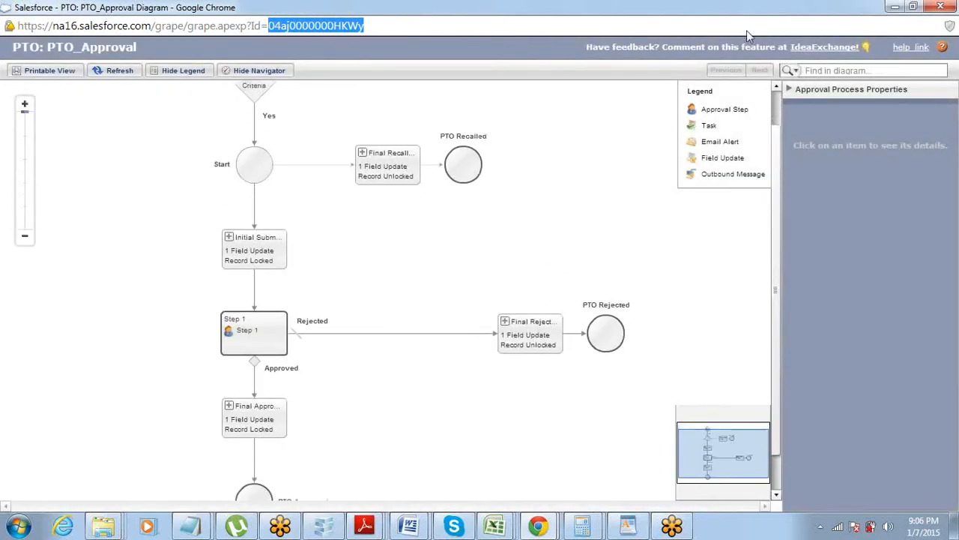
left_click(757, 30)
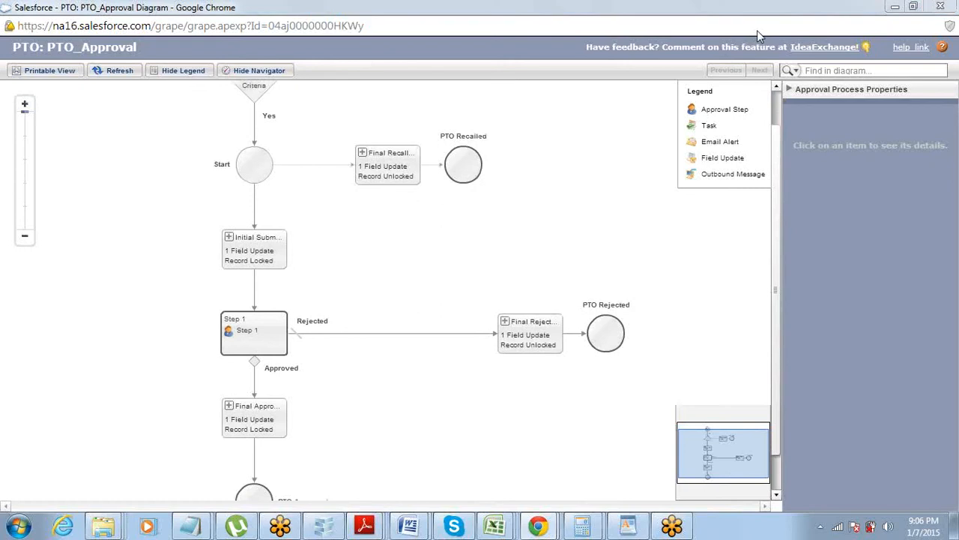
left_click(251, 255)
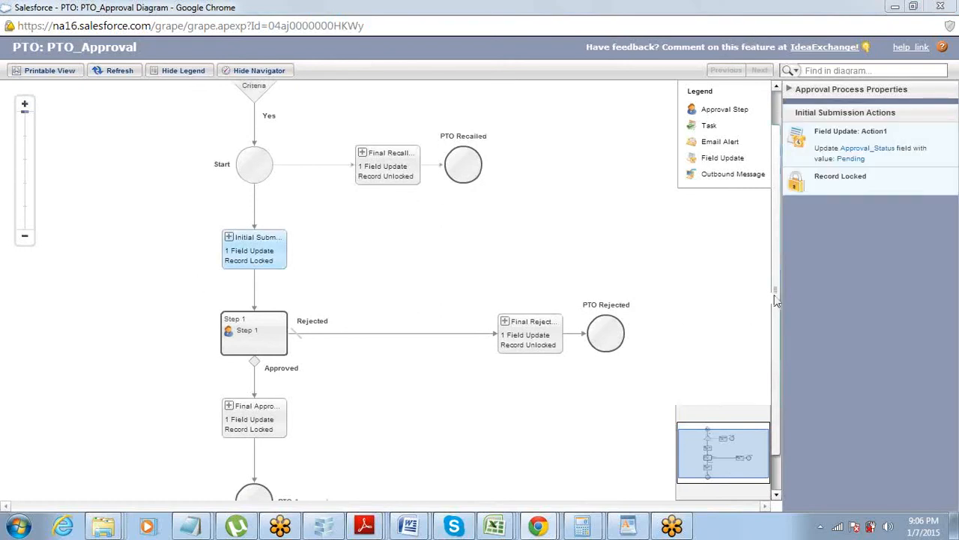
left_click_drag(774, 293, 767, 236)
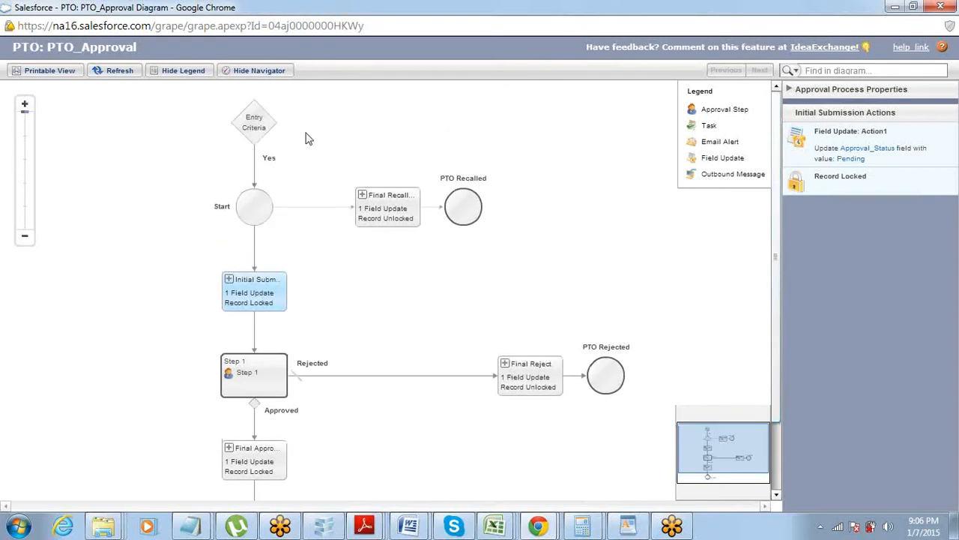
- Examine the diagram's entry criteria, initial submission, Step 1, final approval, final rejection and recall nodes
left_click(271, 127)
left_click(251, 308)
left_click(401, 198)
left_click(232, 387)
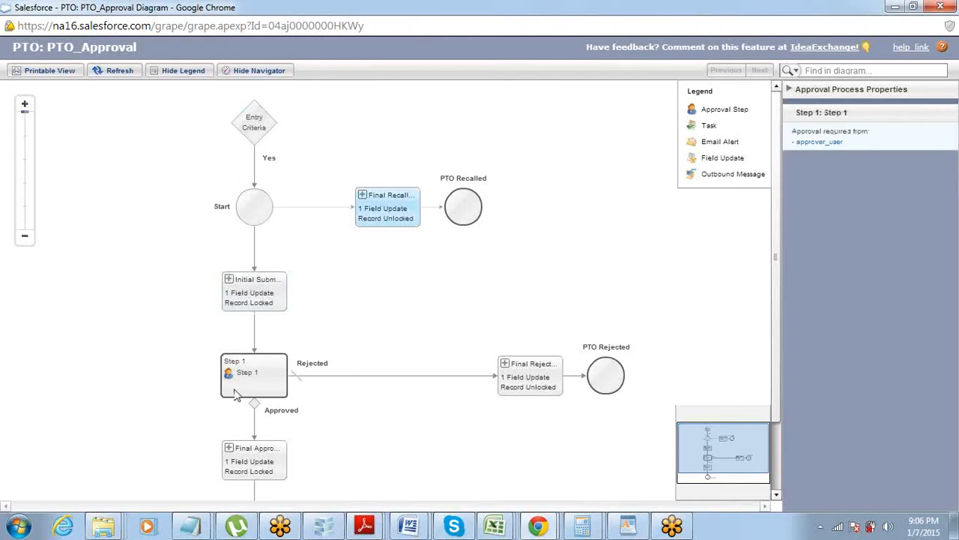
left_click(255, 458)
left_click(534, 384)
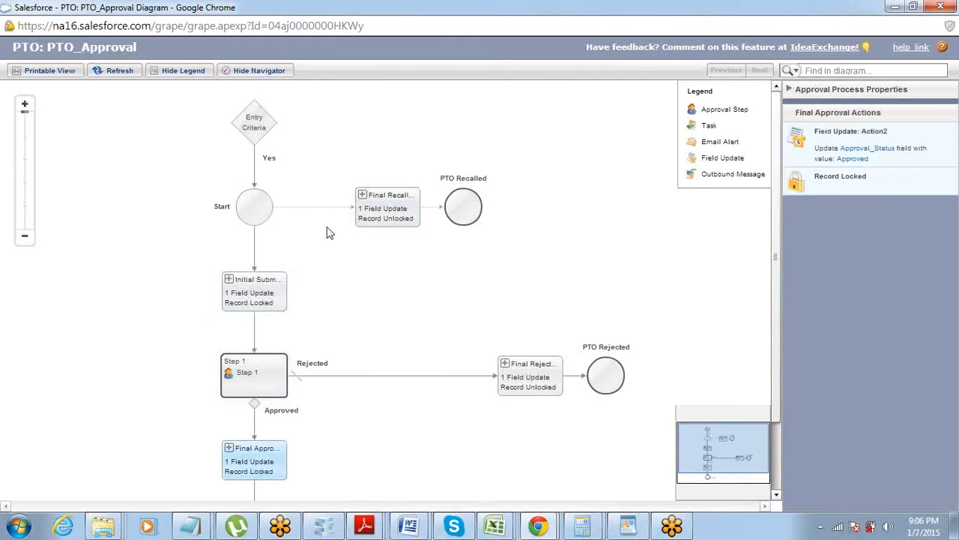
left_click(254, 133)
left_click(259, 291)
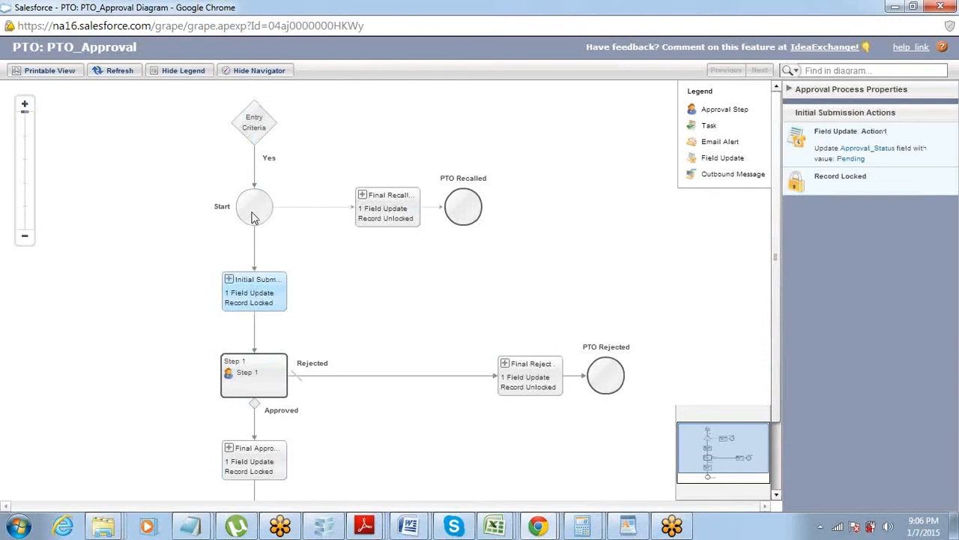
left_click(390, 213)
left_click(273, 297)
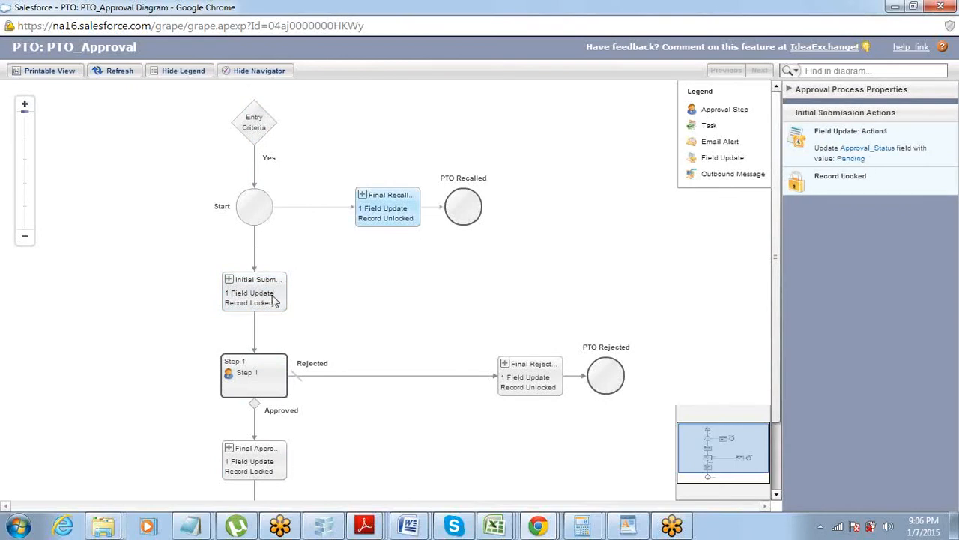
left_click(266, 372)
left_click(258, 294)
left_click(254, 377)
left_click(261, 466)
left_click(259, 382)
left_click(606, 381)
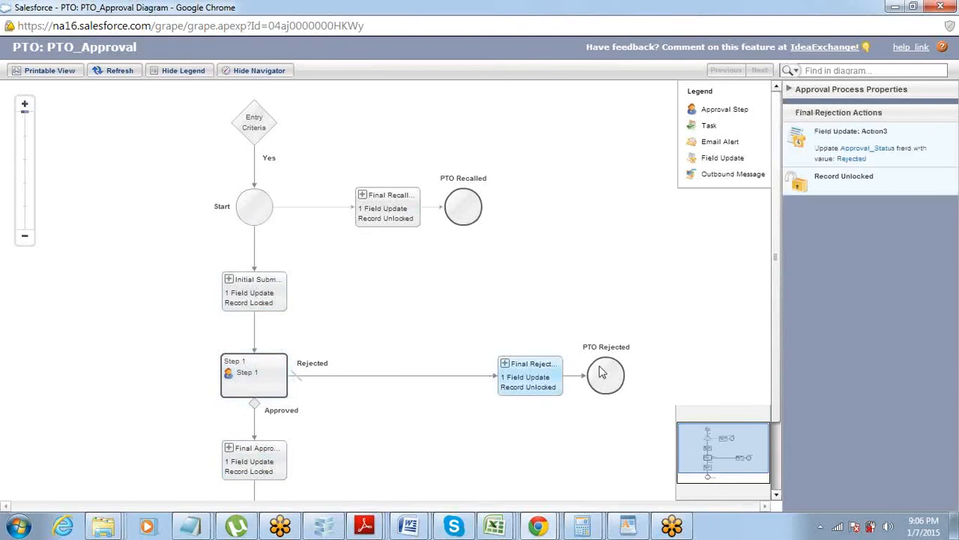
scroll(602, 371, "down", 2)
scroll(602, 372, "up", 2)
- Close the process diagram and activate the PTO_Approval process, accepting the confirmation
left_click(943, 6)
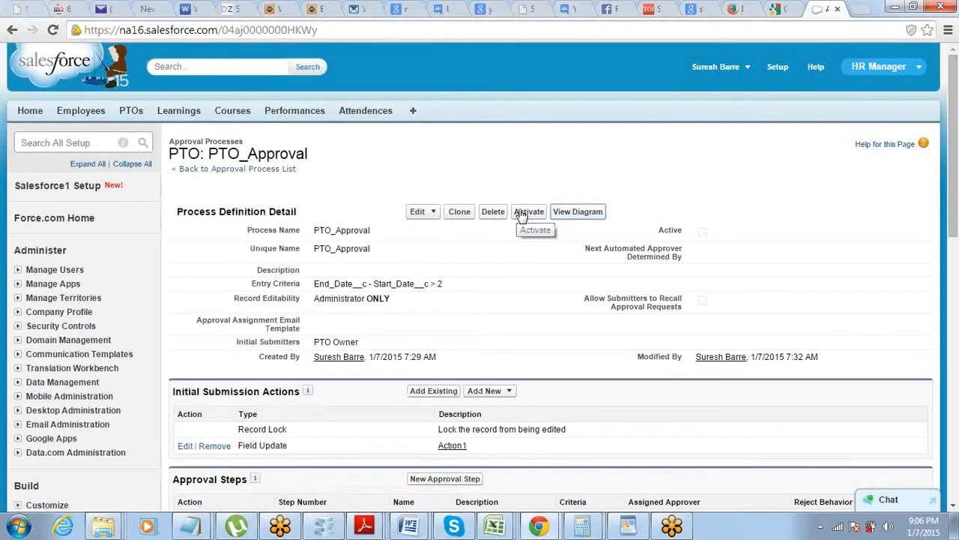
left_click(522, 215)
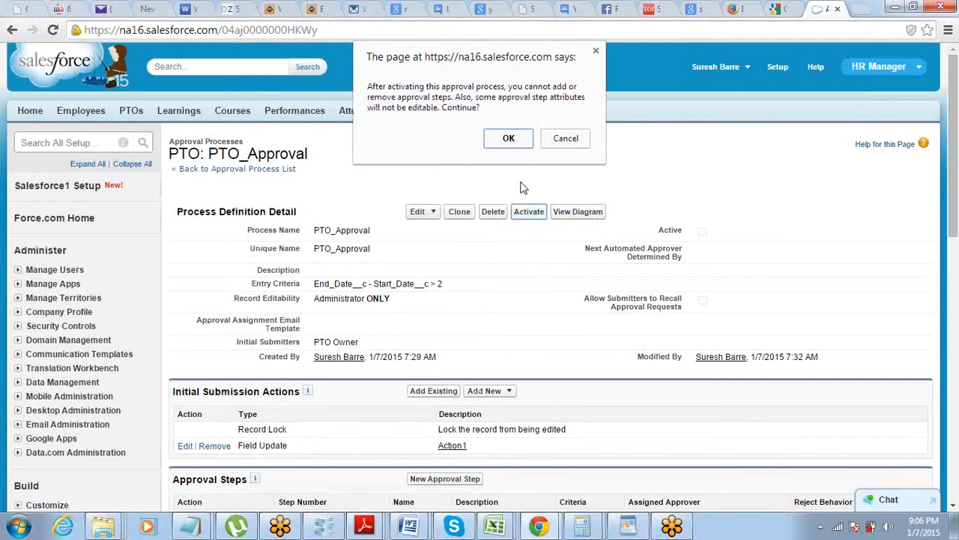
left_click(512, 141)
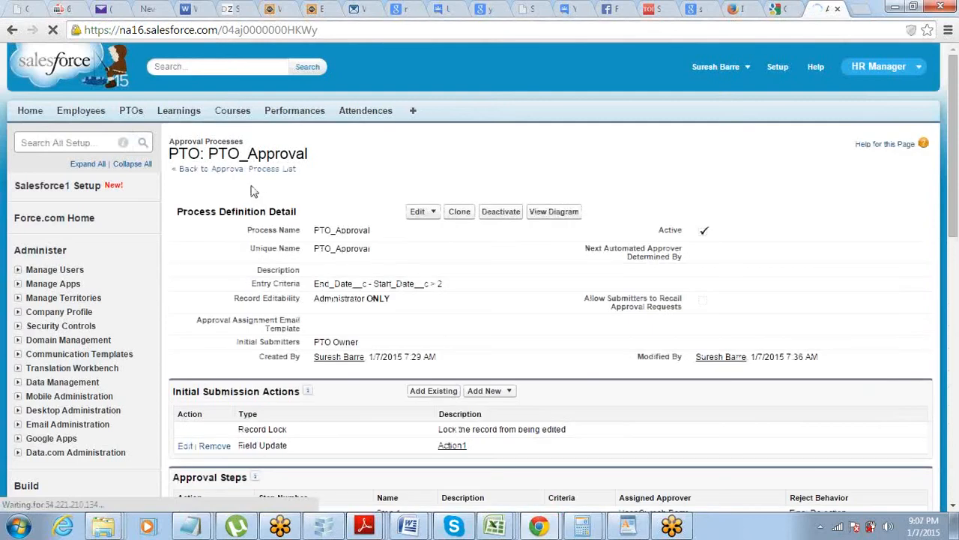
- Start a new PTO record and name it PTO1
left_click(132, 113)
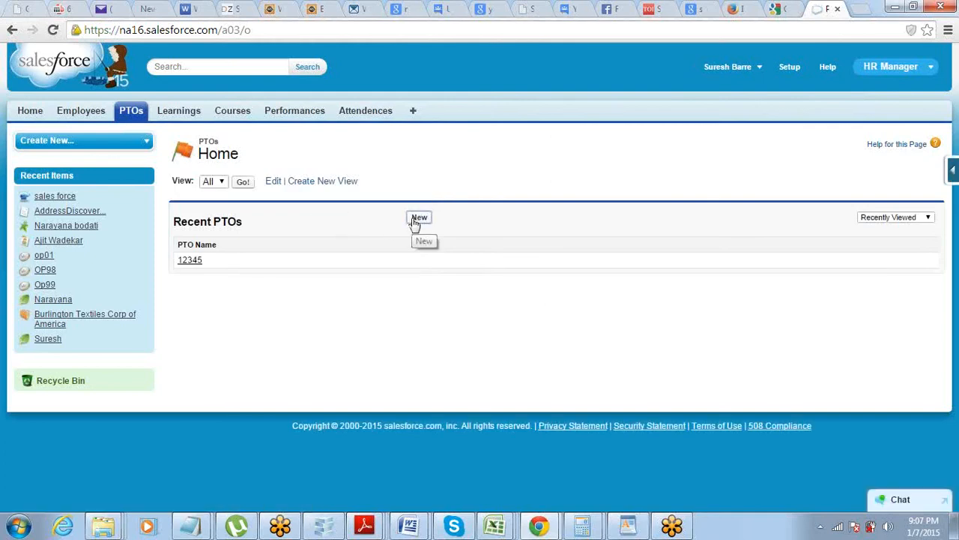
left_click(417, 219)
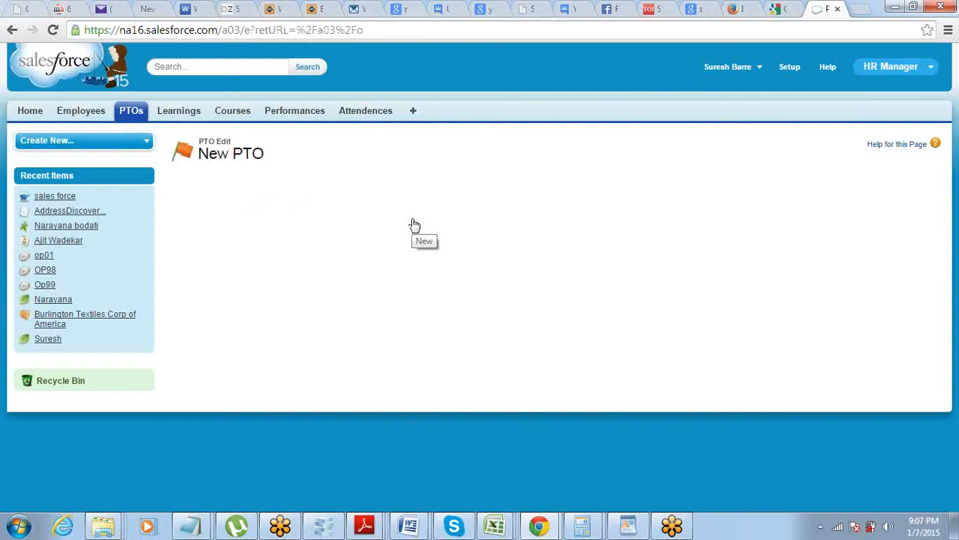
left_click(368, 242)
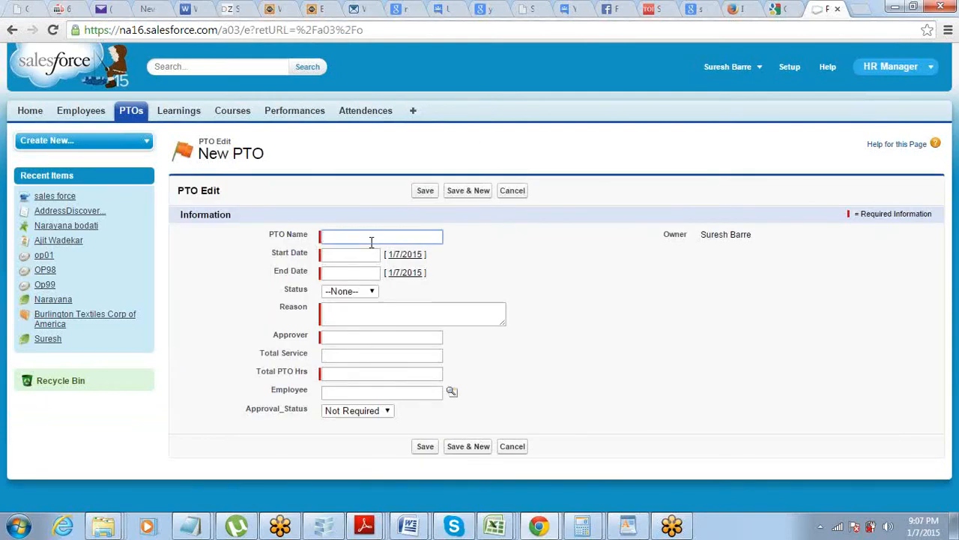
type("PTO1")
key("Tab")
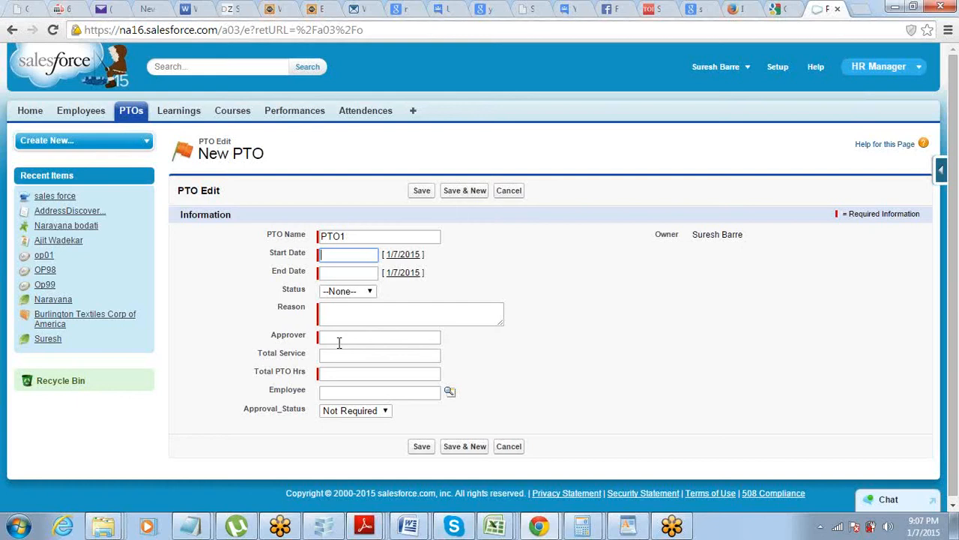
- Set the PTO's start date to 1/21/2015 and its end date to 1/25/2015
left_click(369, 255)
left_click(403, 254)
left_click(371, 256)
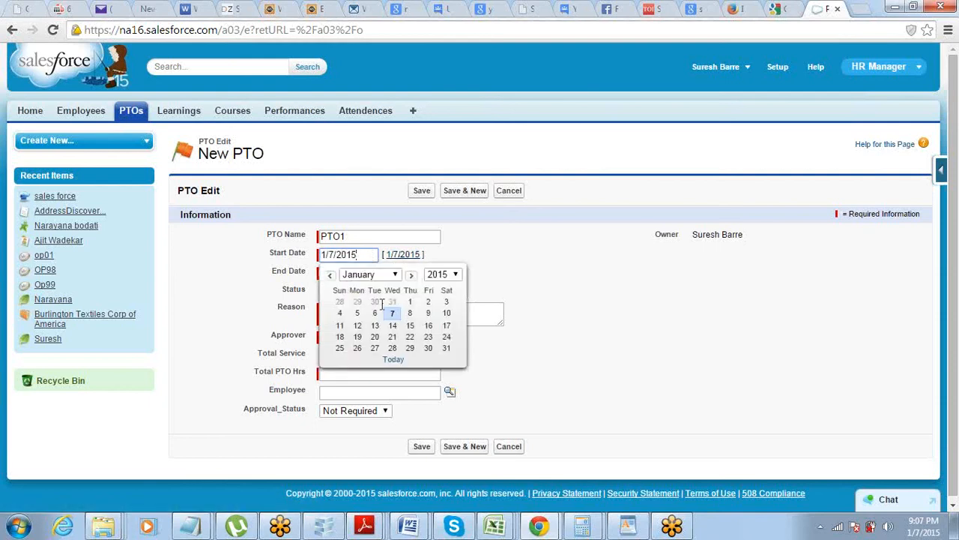
left_click(392, 337)
left_click(349, 273)
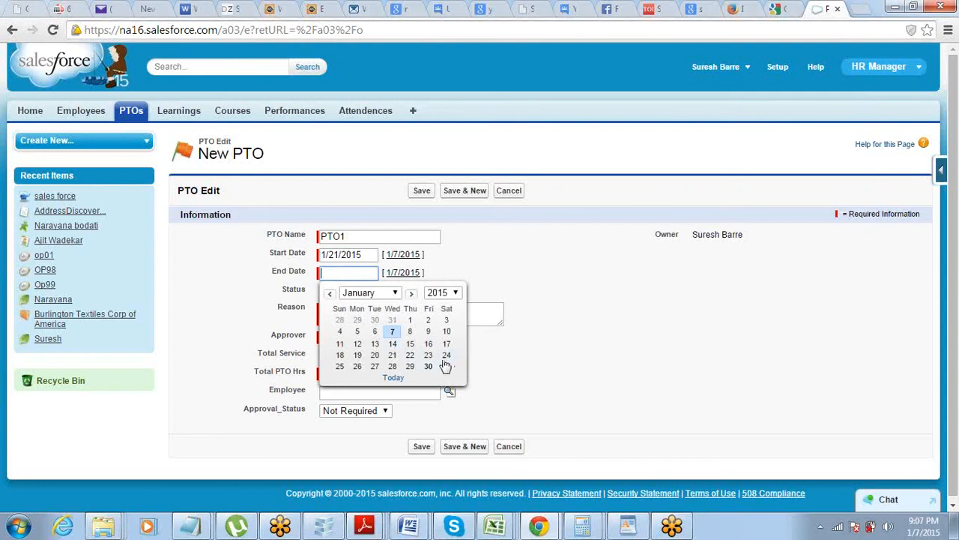
left_click(357, 366)
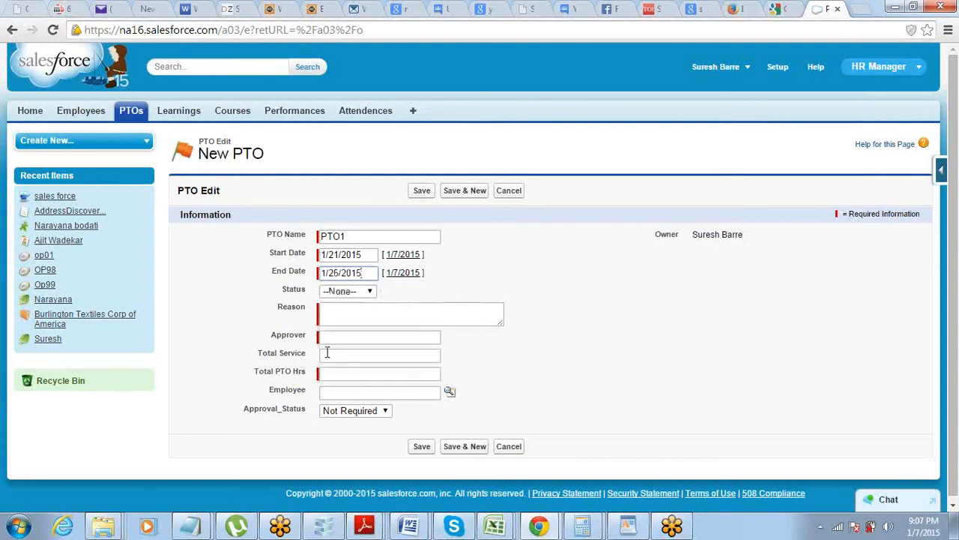
- Look at the options of the Status picklist without choosing one
left_click(348, 293)
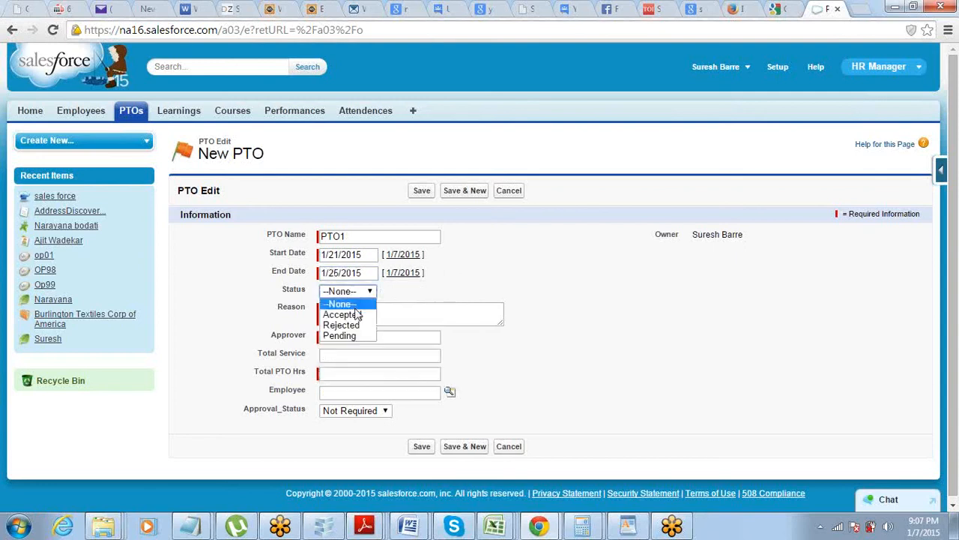
left_click(397, 301)
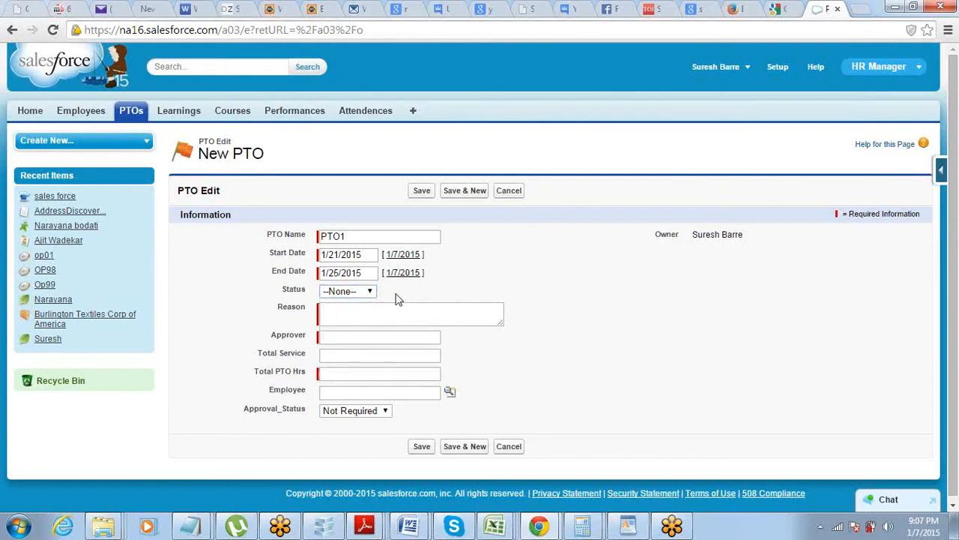
double_click(294, 290)
left_click(339, 293)
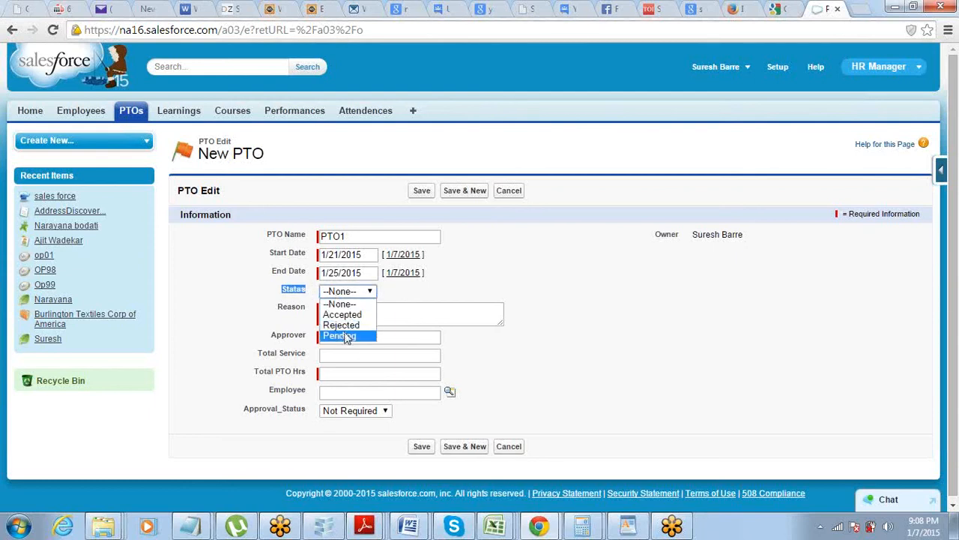
left_click(270, 311)
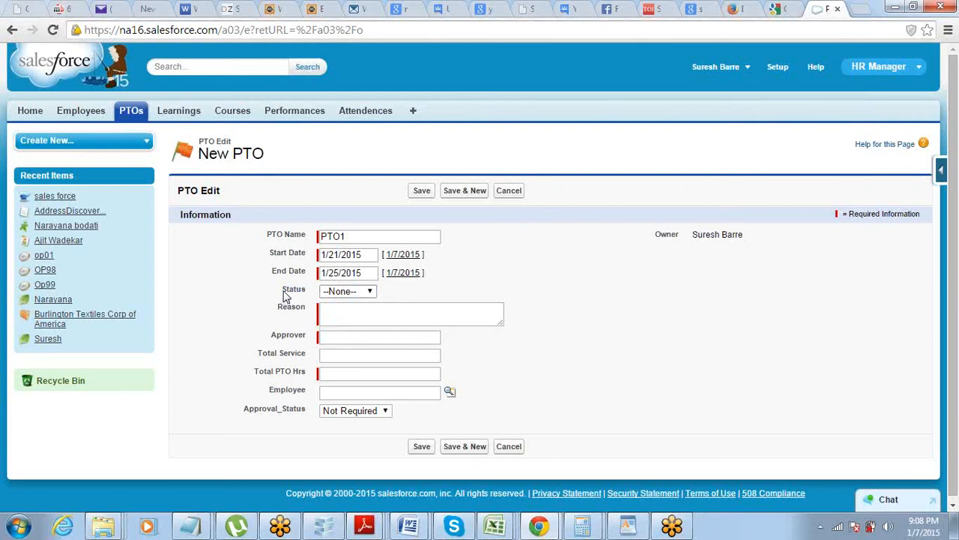
left_click(366, 298)
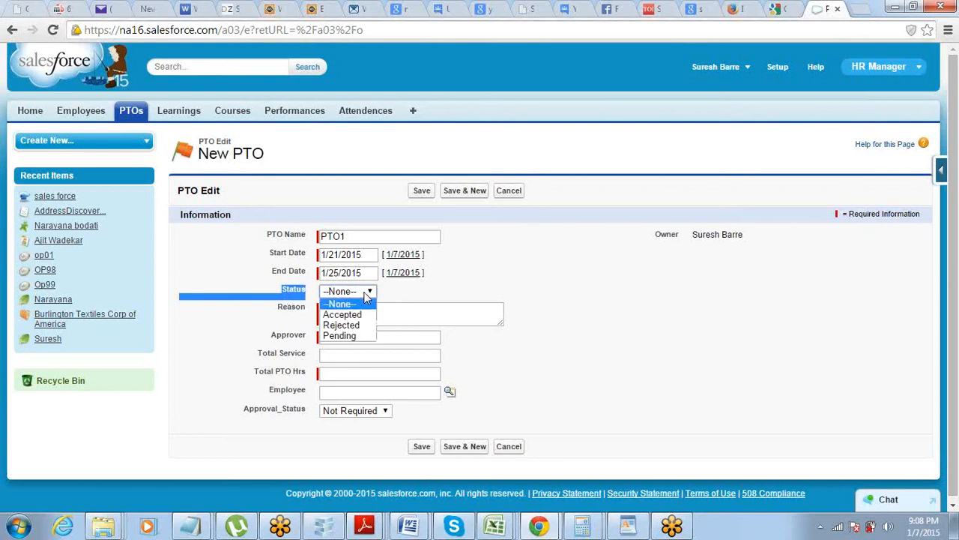
left_click(260, 301)
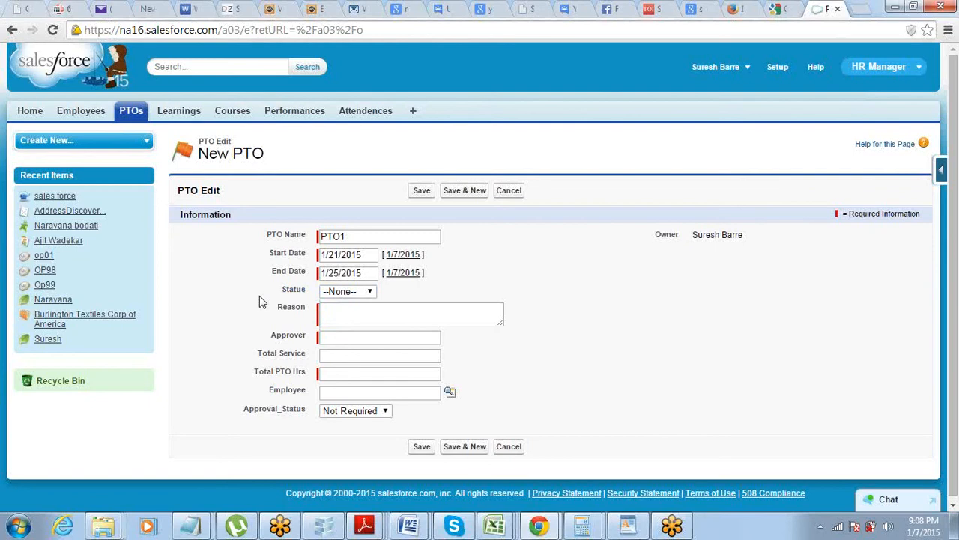
- Review the Approval_Status options, try Approved, and set the field back to Not Required
left_click(350, 413)
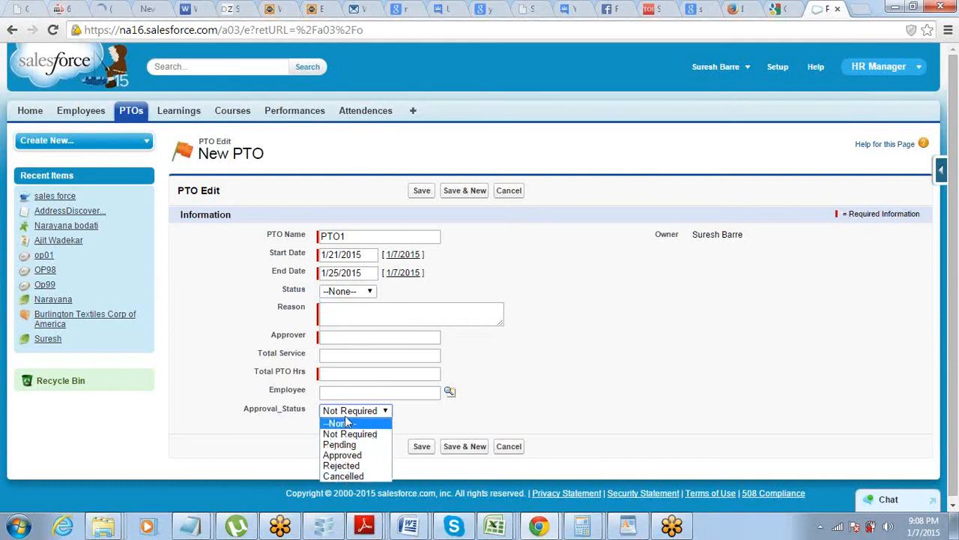
left_click(282, 416)
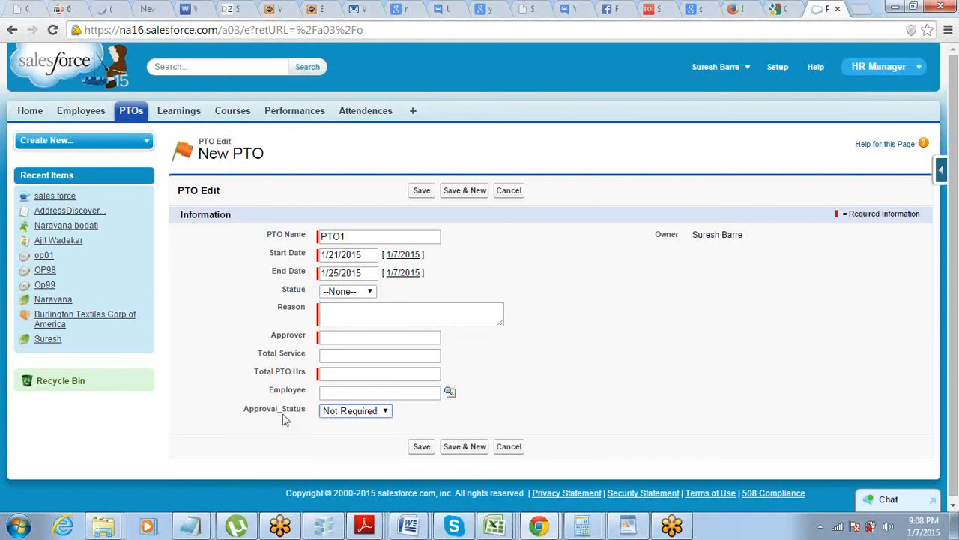
left_click(351, 413)
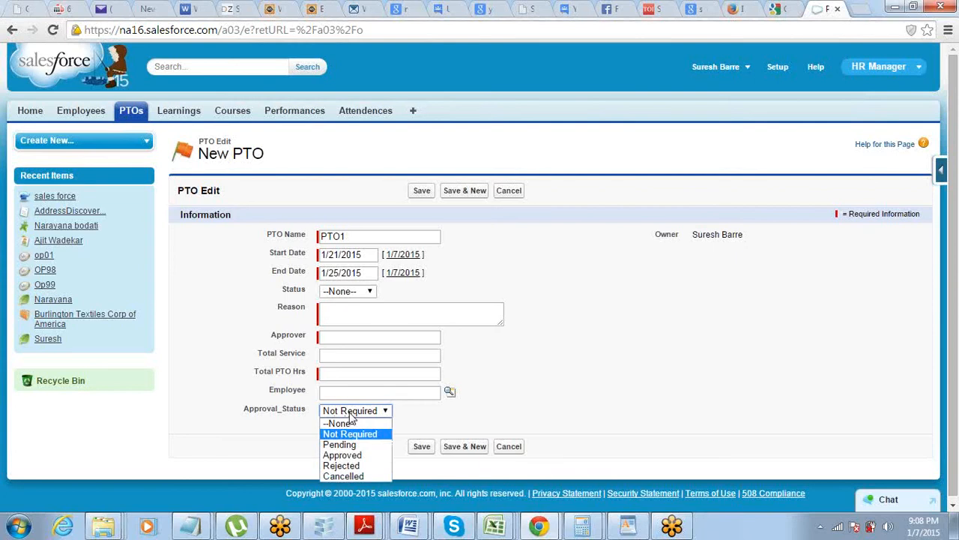
left_click(343, 455)
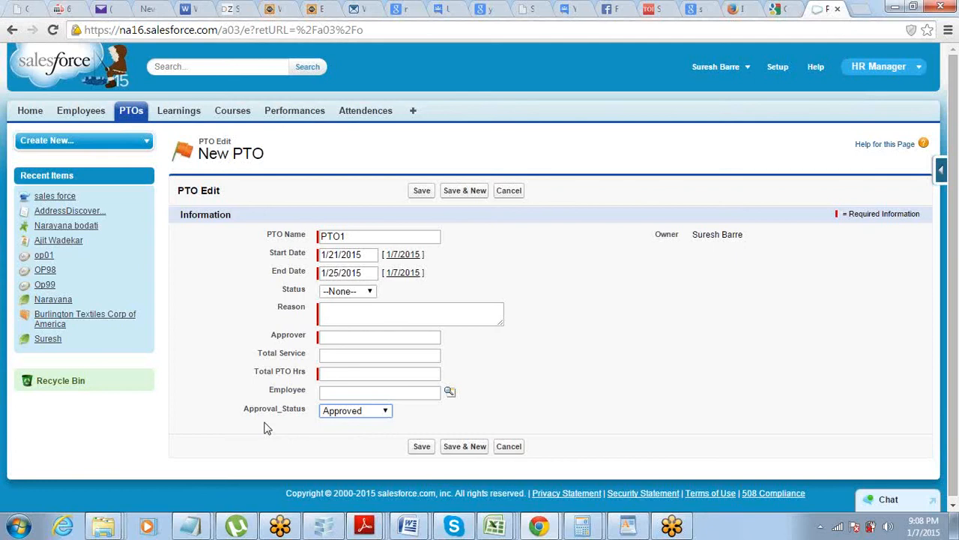
left_click(646, 368)
left_click_drag(250, 411, 306, 416)
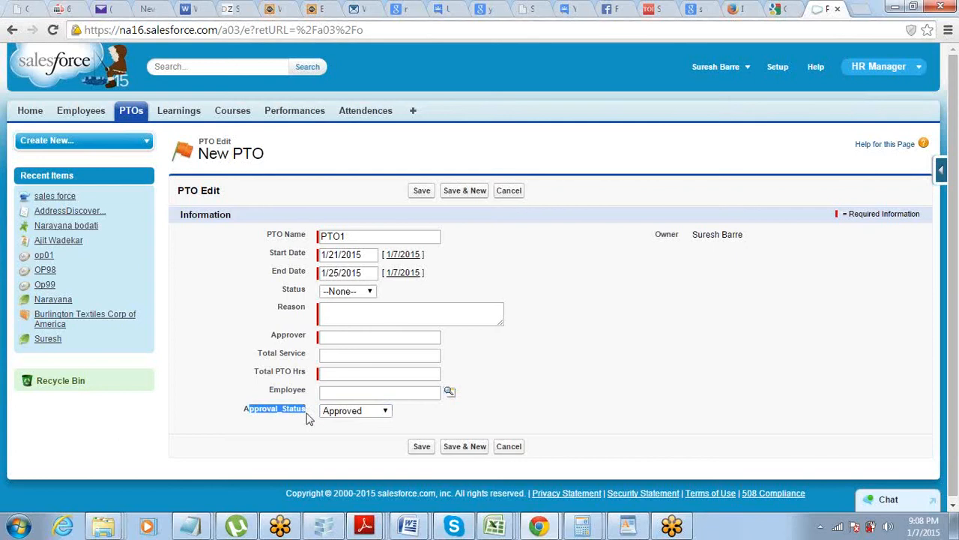
left_click(569, 292)
left_click(381, 411)
left_click(372, 435)
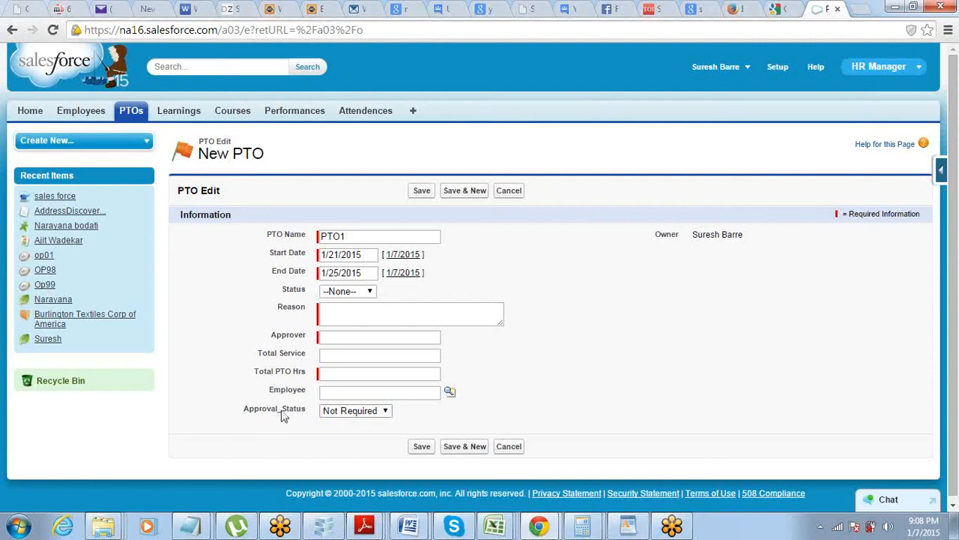
- Enter Not Well as the reason for the PTO request
left_click(427, 319)
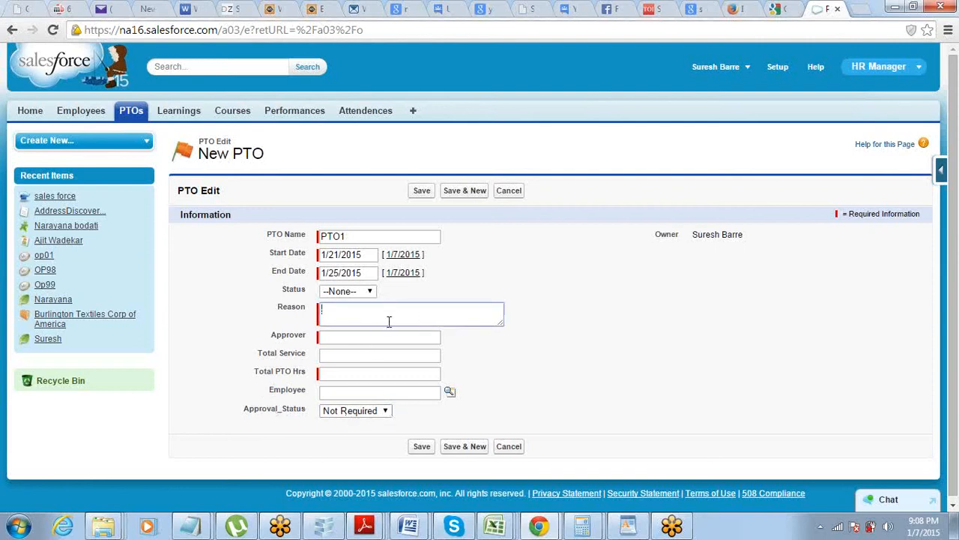
type("Not Well")
key("Tab")
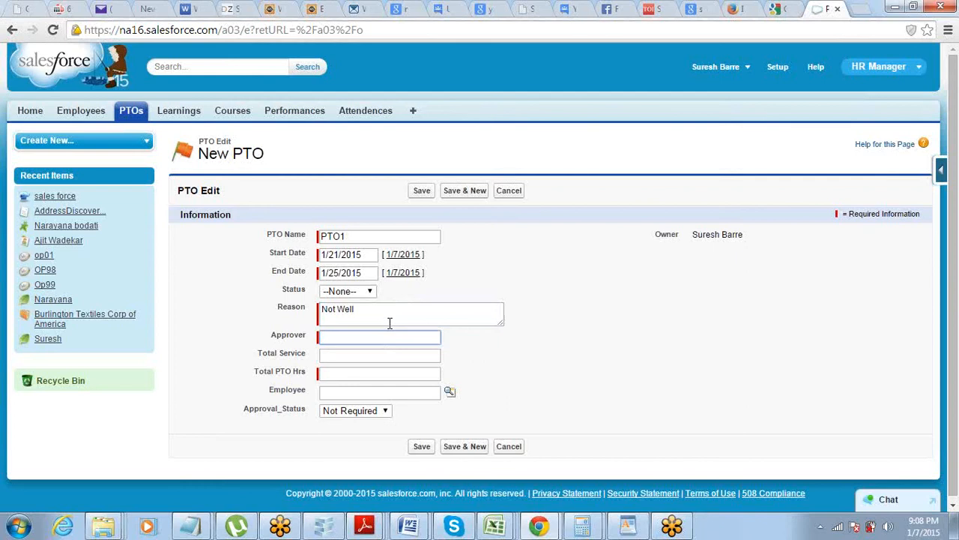
- Enter ABCD as the approver and jjljl as the Total PTO Hrs, and try to save the PTO request
type("ABCD")
key("Tab")
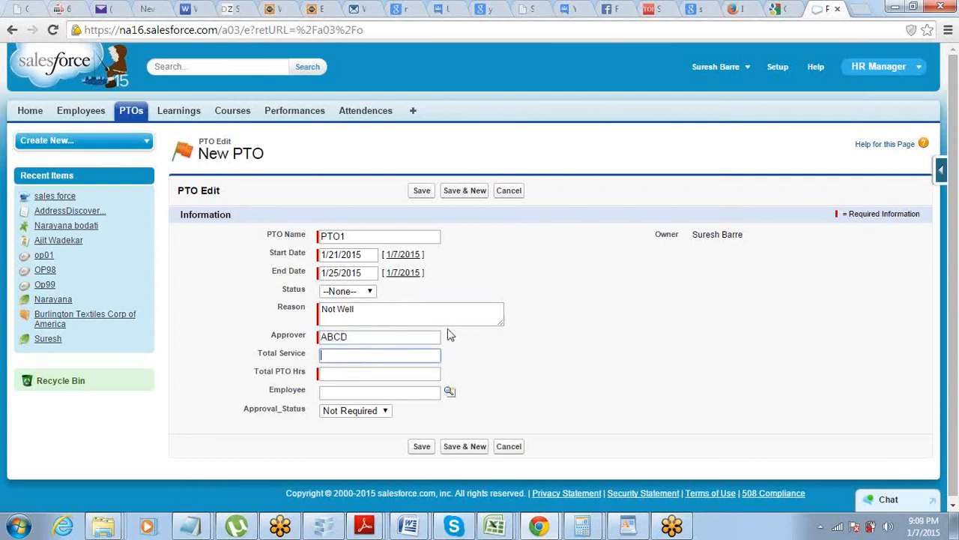
left_click(359, 373)
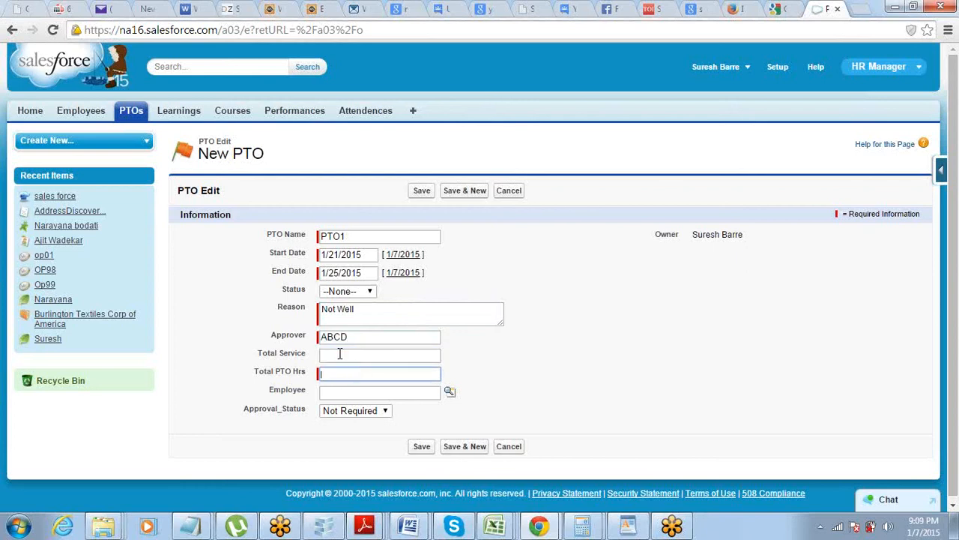
type("jjjl")
key("Tab")
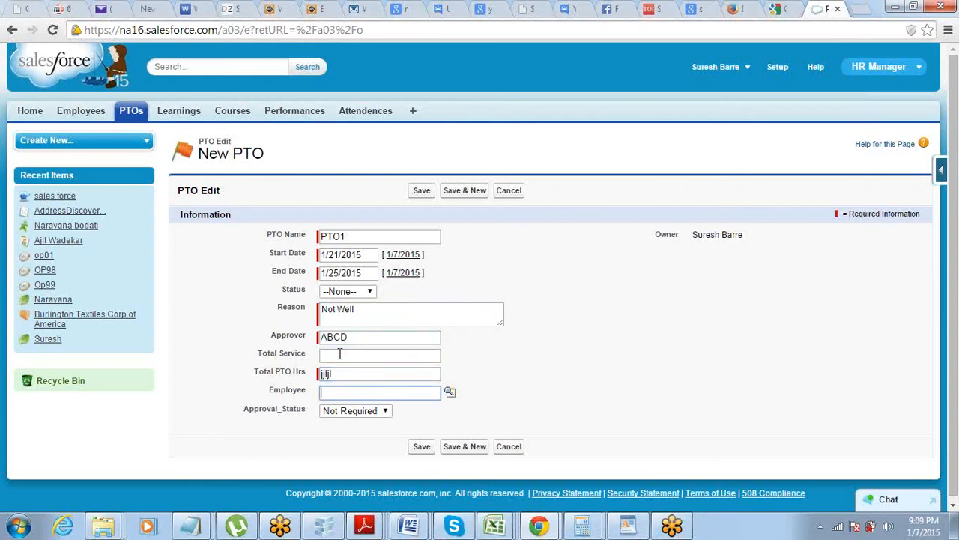
left_click(424, 449)
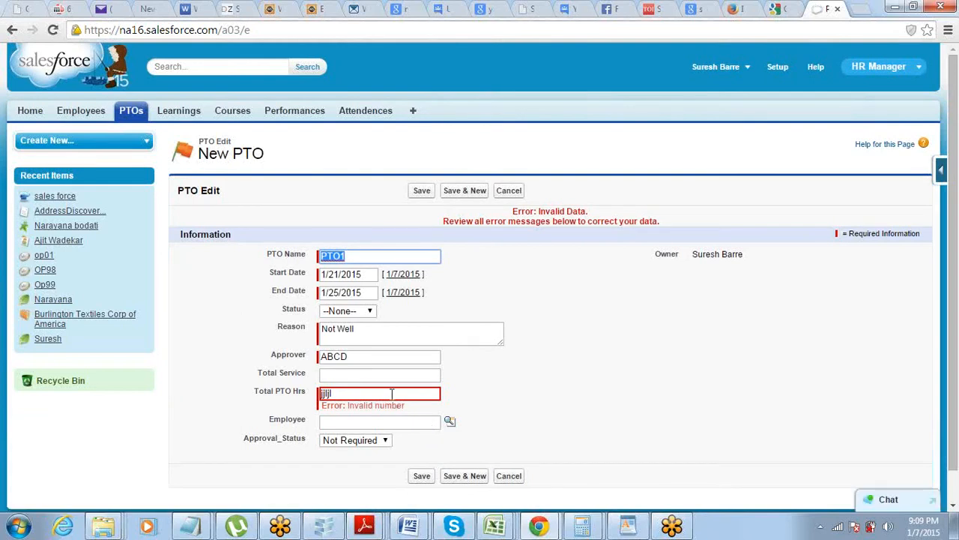
- Set the Total PTO Hrs to 40 and save the PTO request
left_click(292, 399)
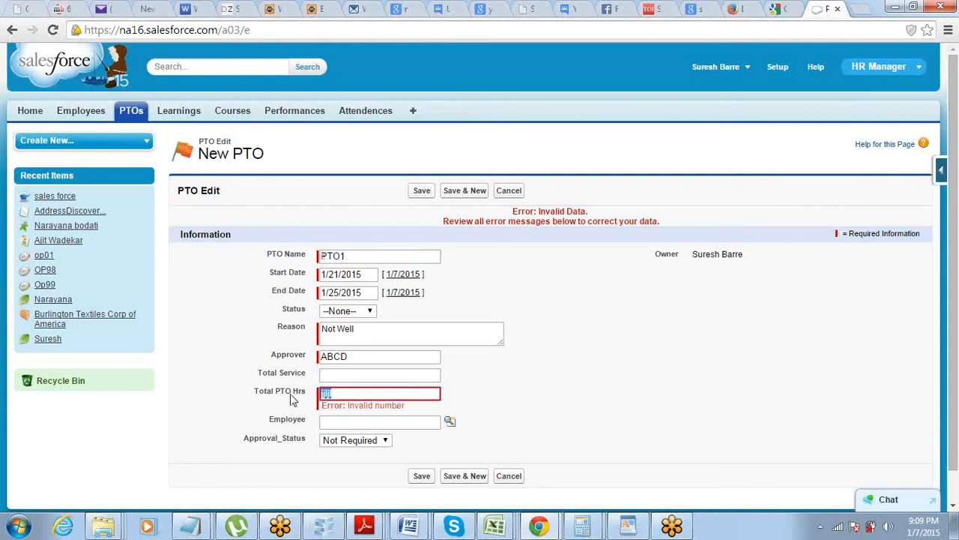
type("40")
key("Tab")
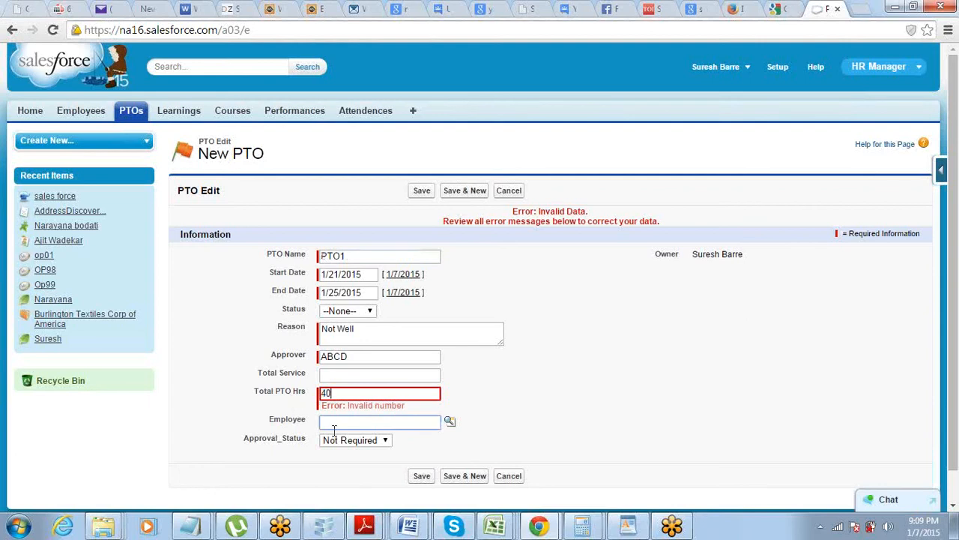
left_click(422, 476)
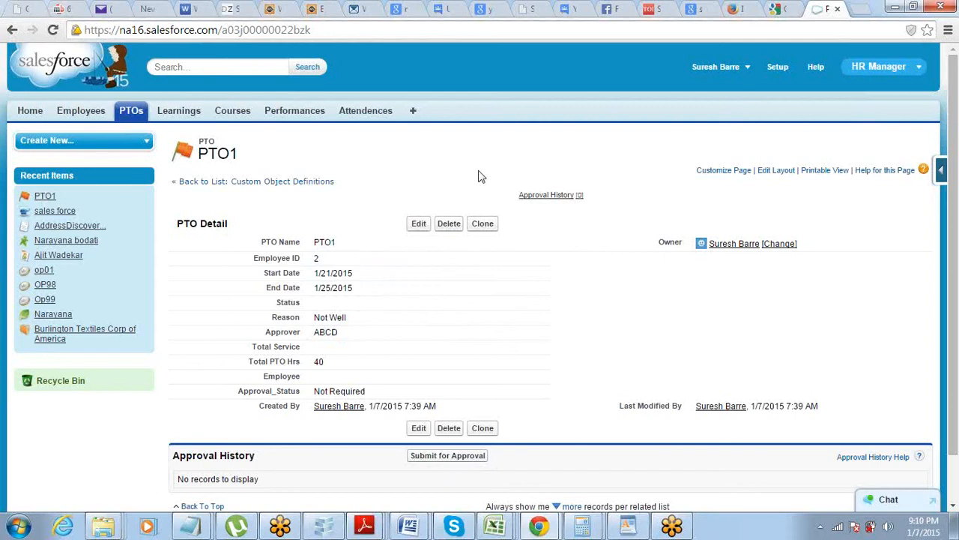
- Submit the PTO1 record for approval and check its Approval_Status value
scroll(368, 229, "down", 2)
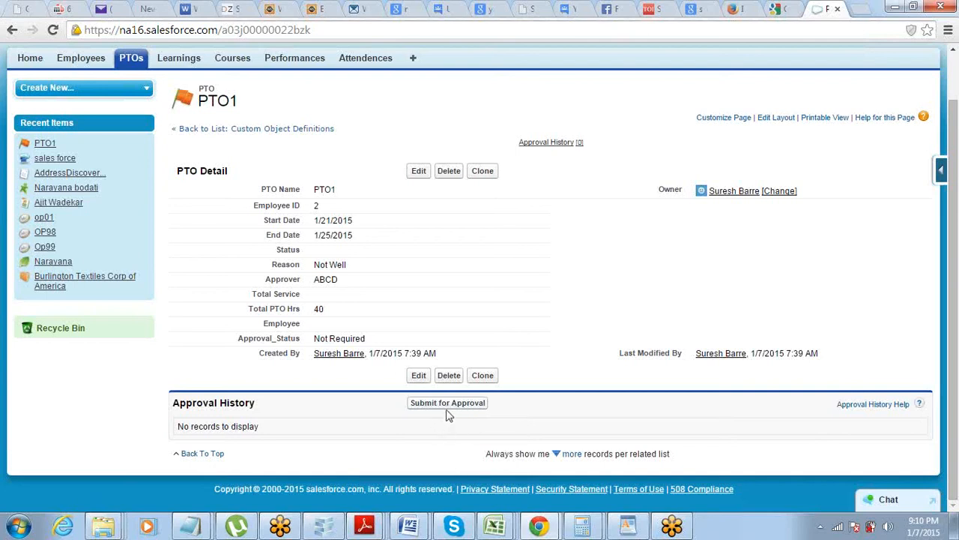
left_click(447, 407)
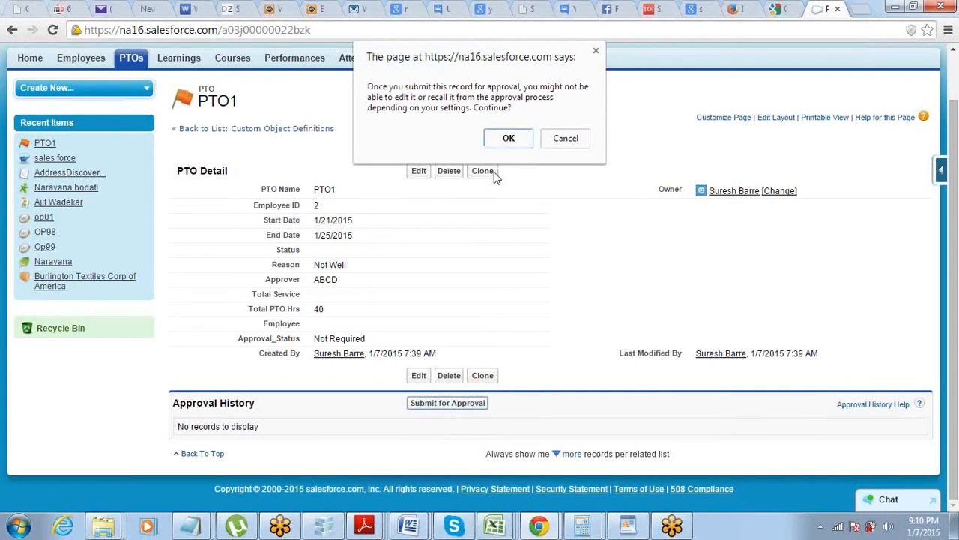
left_click(502, 142)
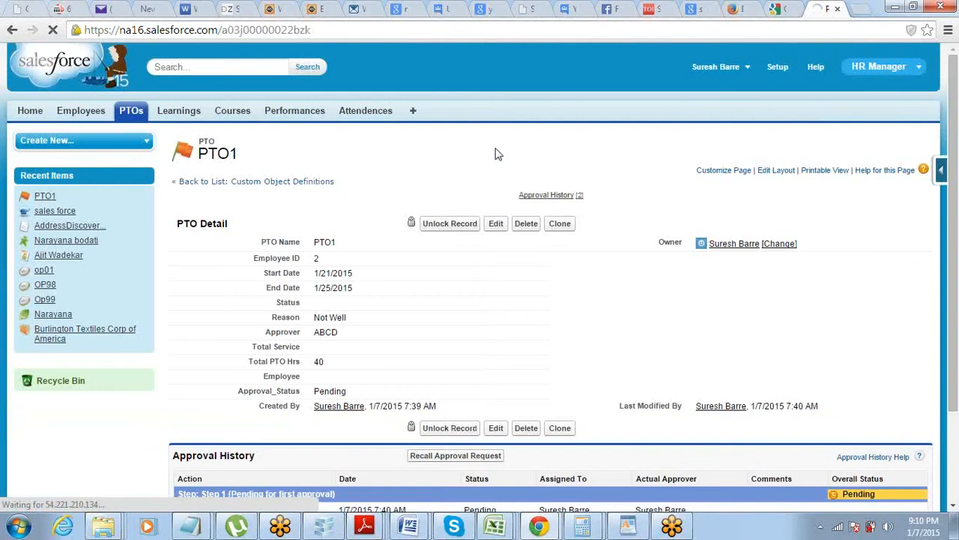
scroll(497, 197, "down", 3)
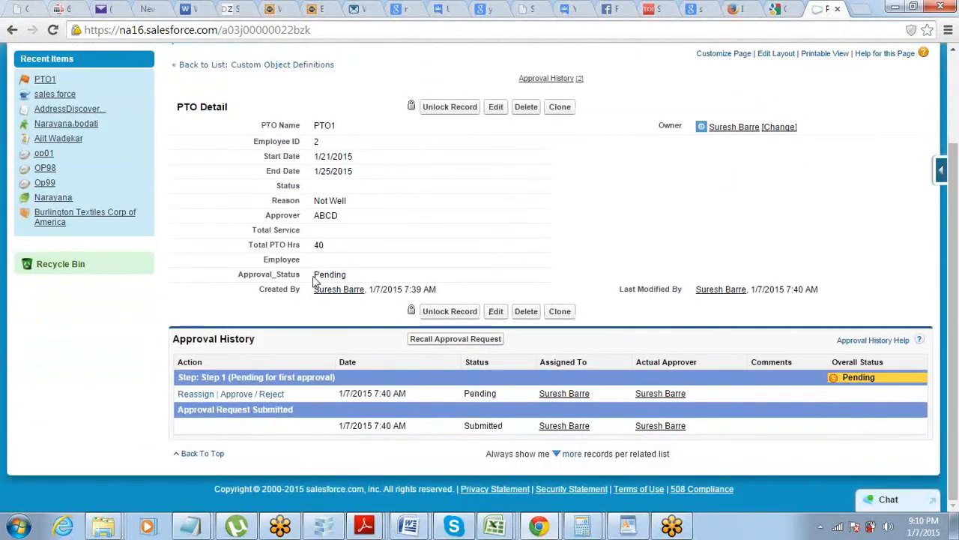
left_click_drag(315, 275, 347, 275)
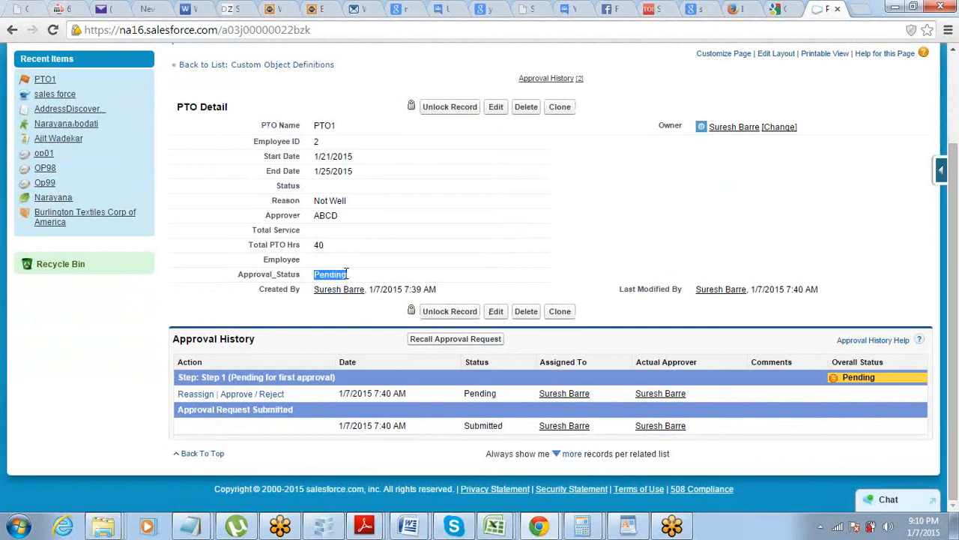
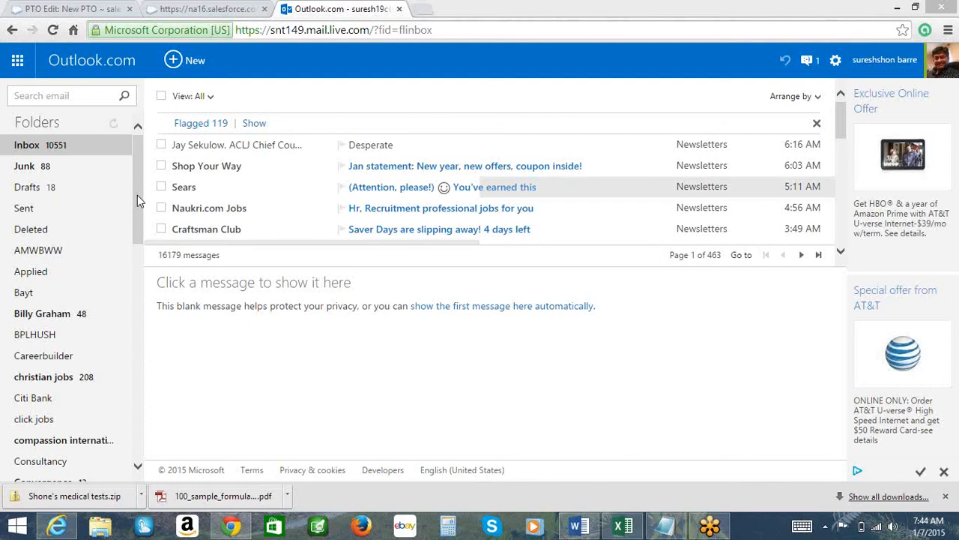
- Approve PTO1 through the link in the Approval Request message in the Outlook.com inbox
left_click(14, 31)
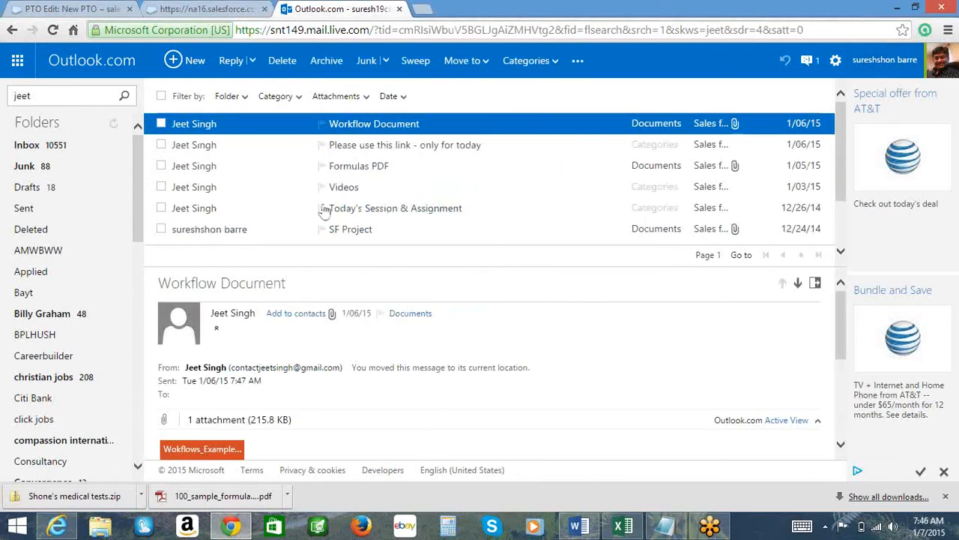
left_click(71, 144)
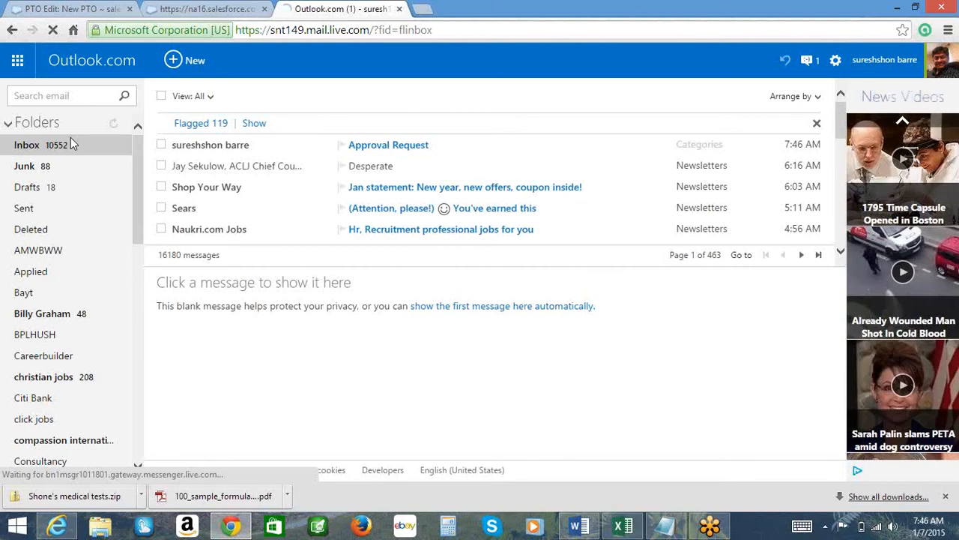
left_click(393, 146)
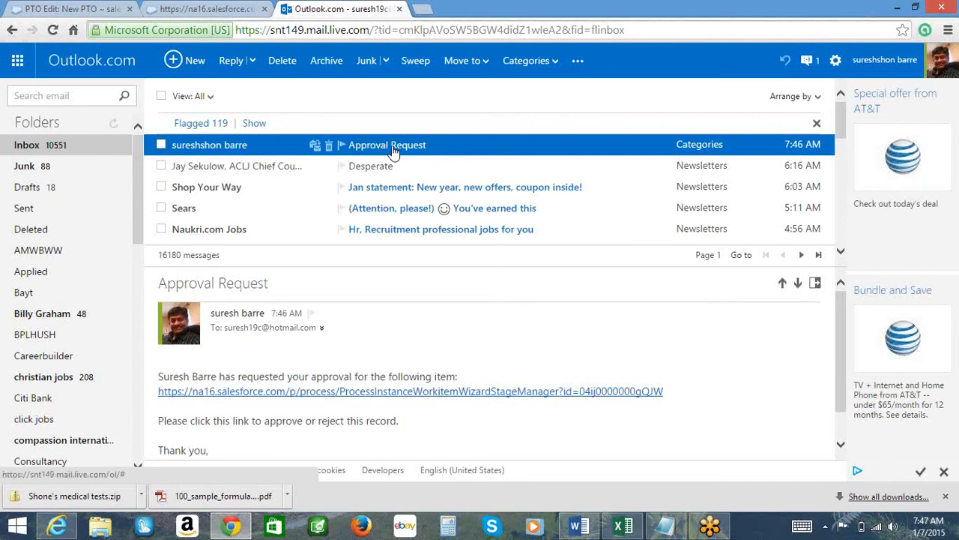
left_click(423, 392)
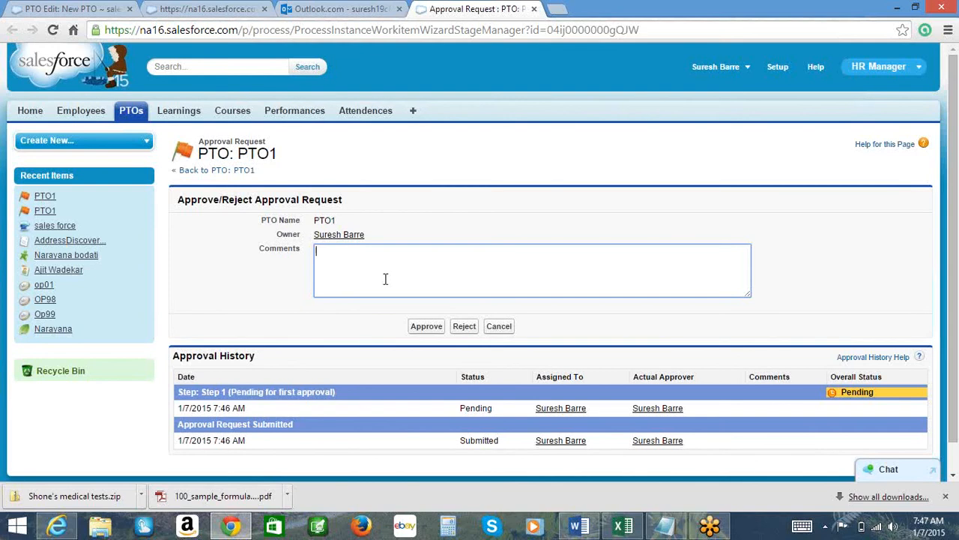
left_click(420, 327)
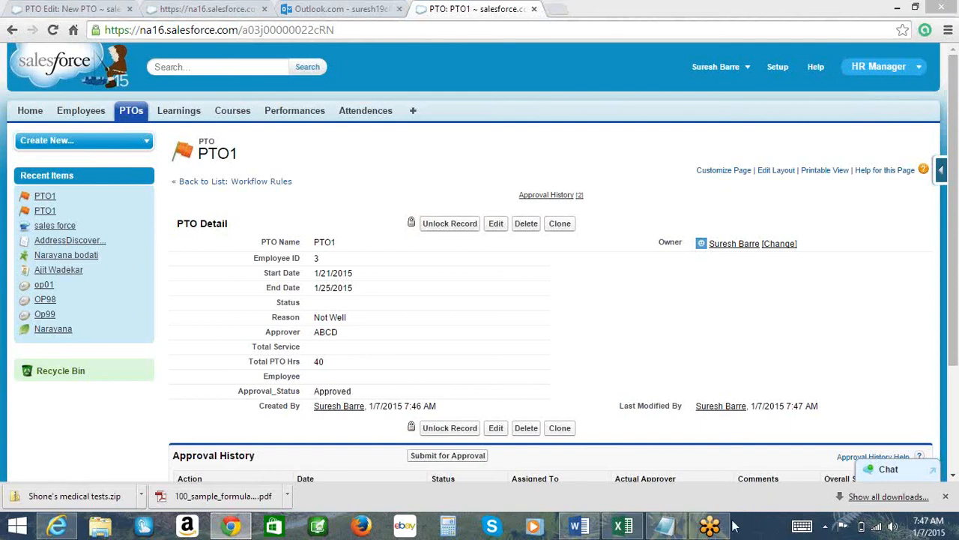
mouse_move(726, 534)
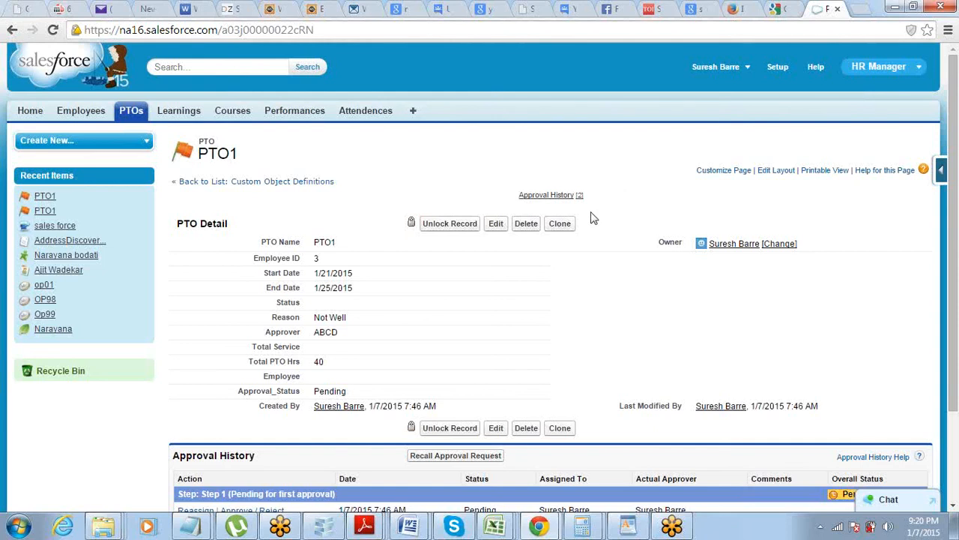
- Start a new PTO request with start date 1/20/2015 and end date 1/23/2015, and inspect its Approval_Status field
left_click(304, 184)
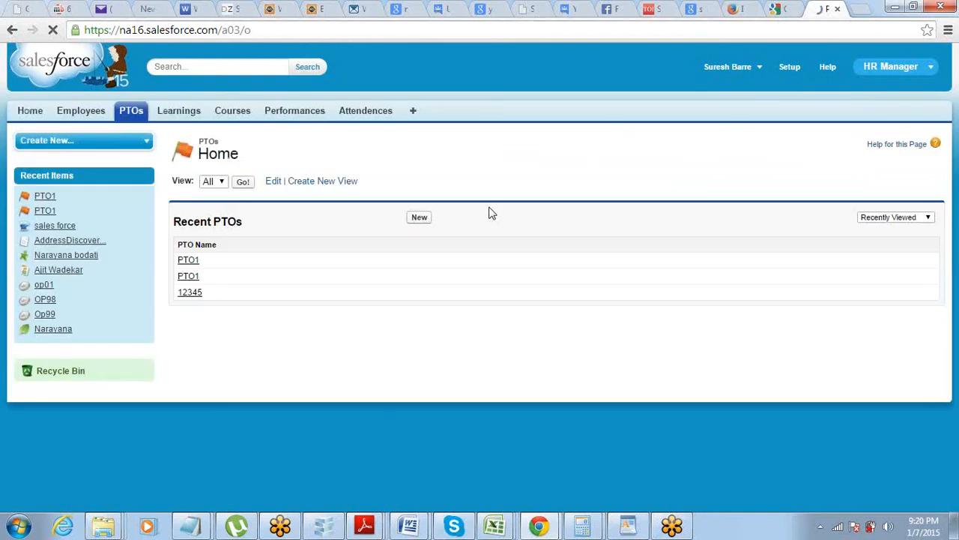
left_click(419, 218)
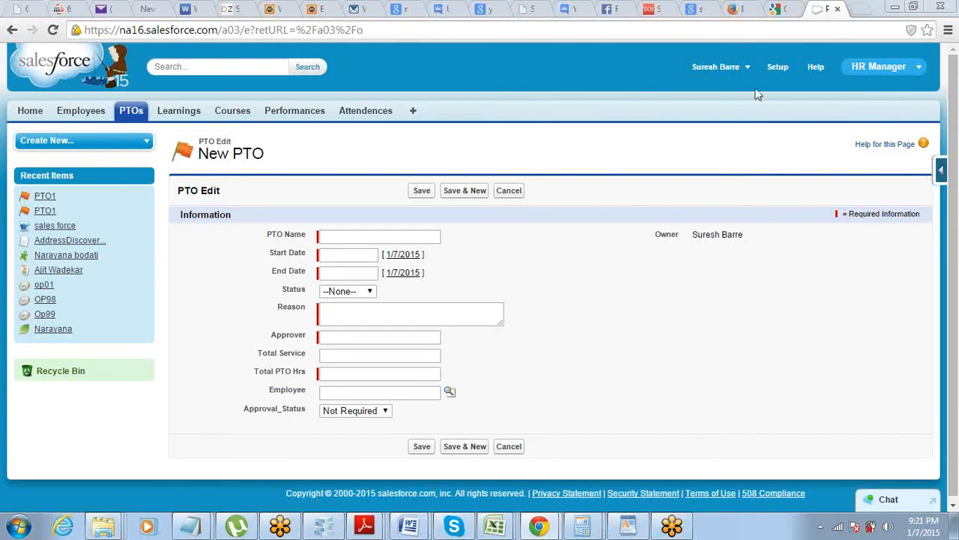
left_click(367, 254)
left_click(375, 335)
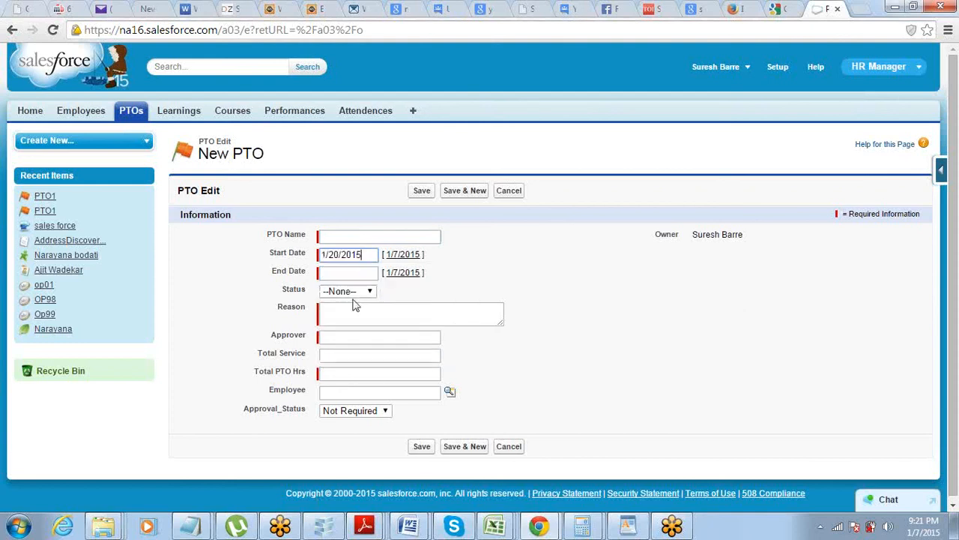
left_click(355, 272)
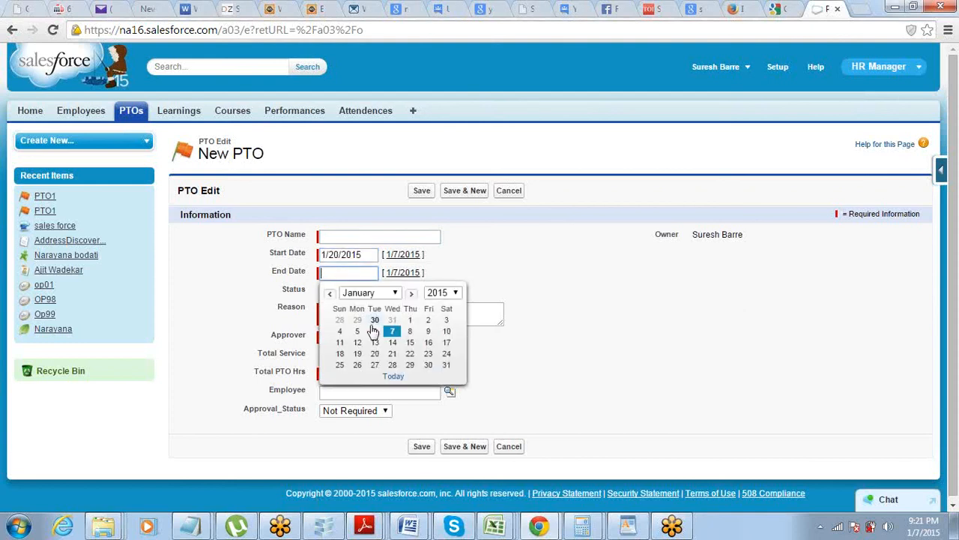
left_click(428, 353)
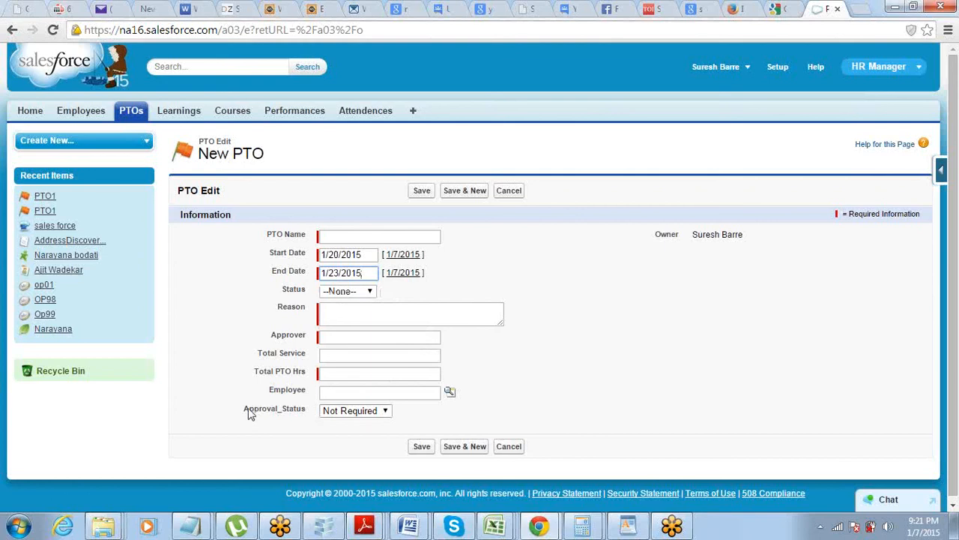
left_click_drag(247, 412, 307, 412)
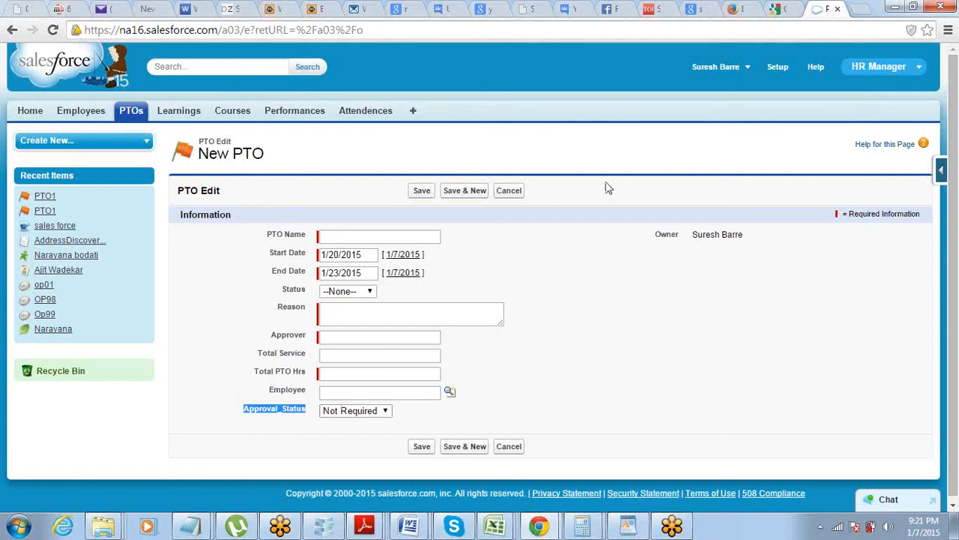
- Open the definition of the Approval_Status custom field on the PTO custom object in Setup
left_click(772, 69)
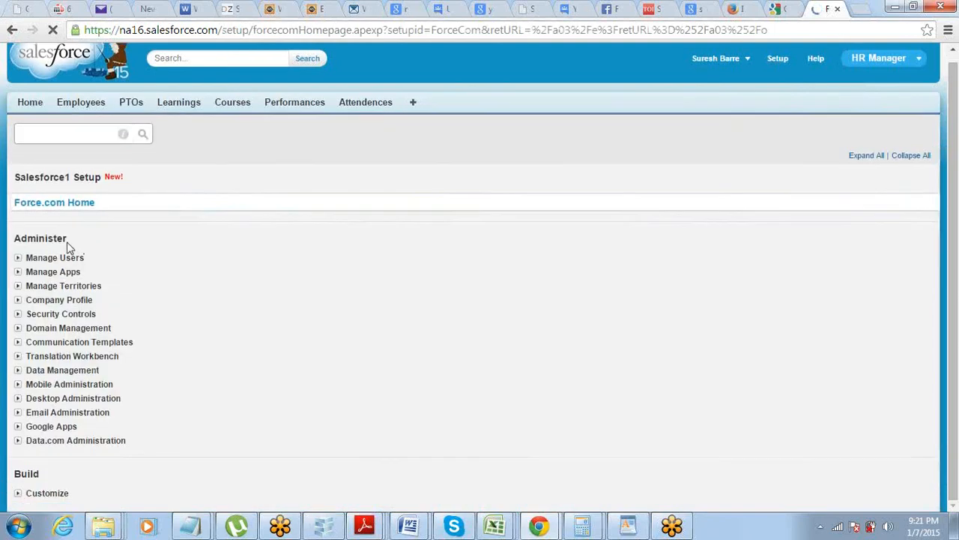
scroll(66, 246, "down", 5)
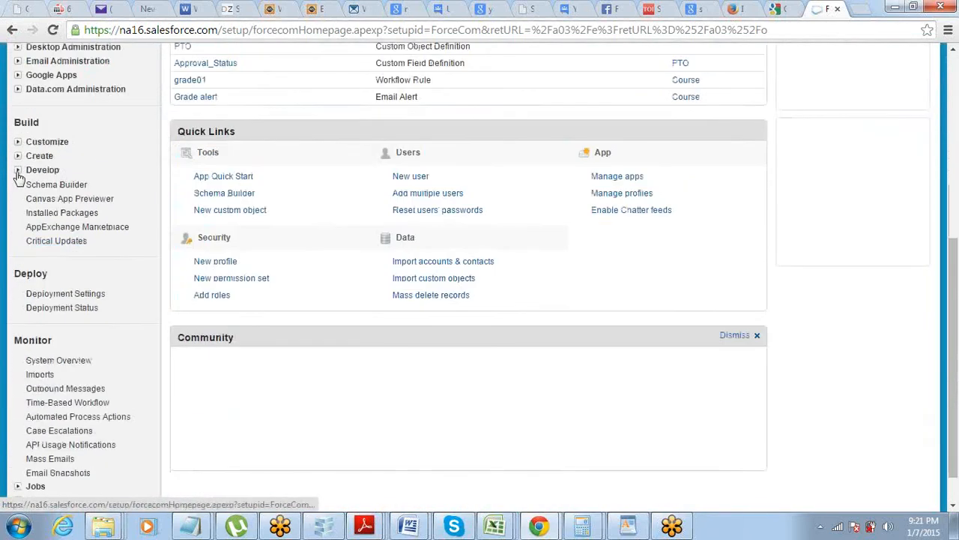
left_click(18, 156)
left_click(49, 213)
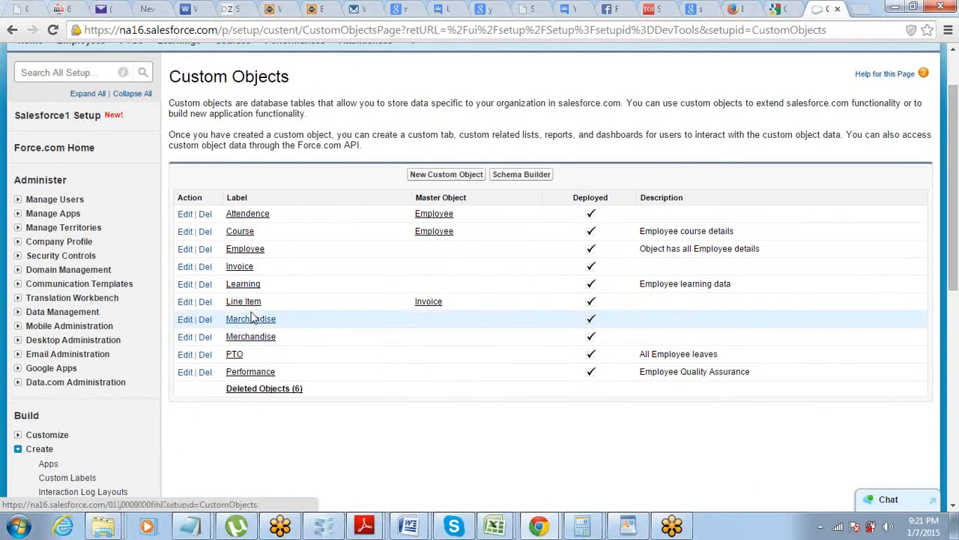
left_click(237, 358)
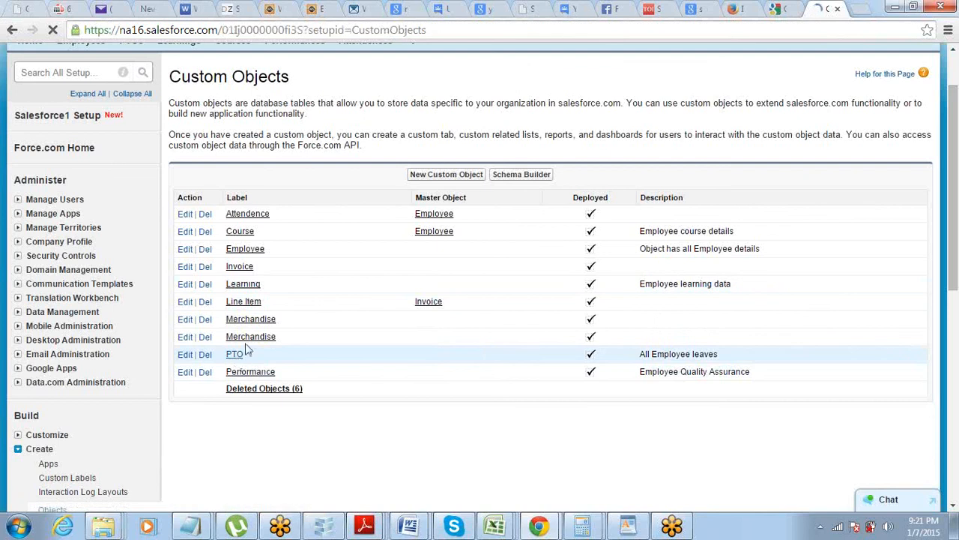
scroll(245, 346, "down", 4)
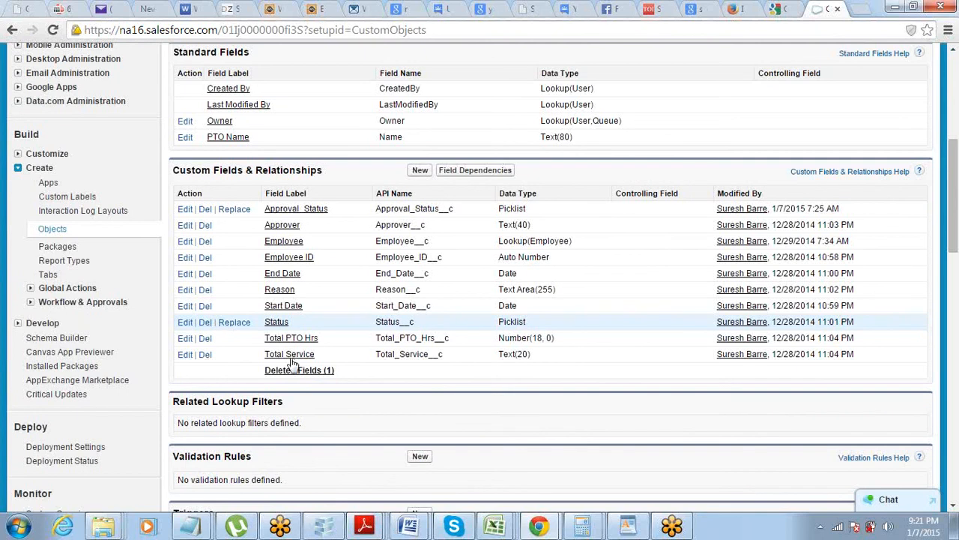
left_click(294, 212)
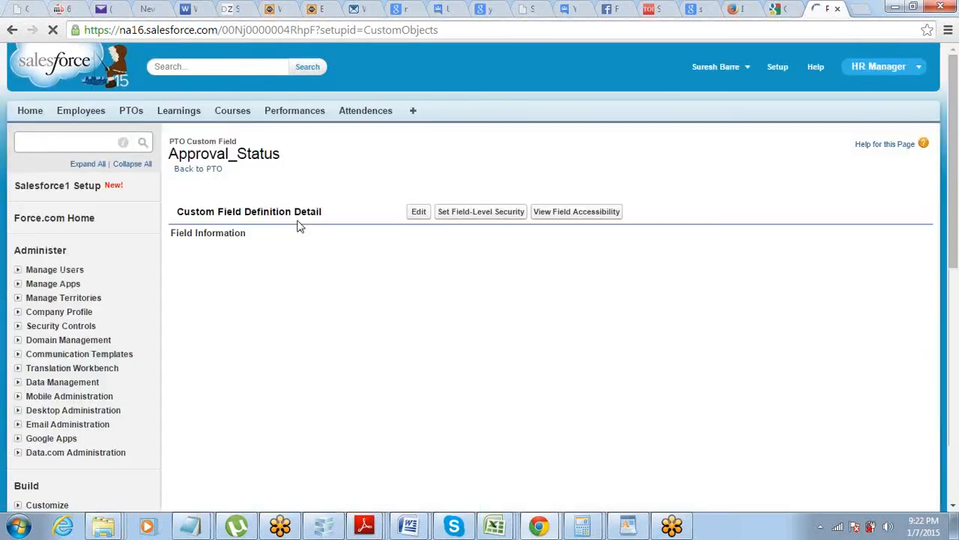
- Make the Approval_Status field read-only for all profiles in its field-level security and save
scroll(300, 225, "down", 1)
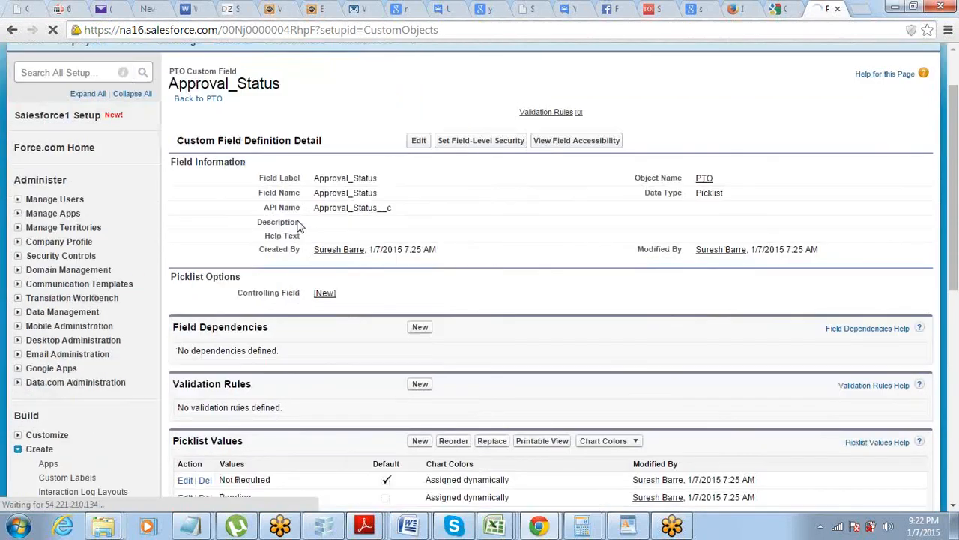
left_click(479, 141)
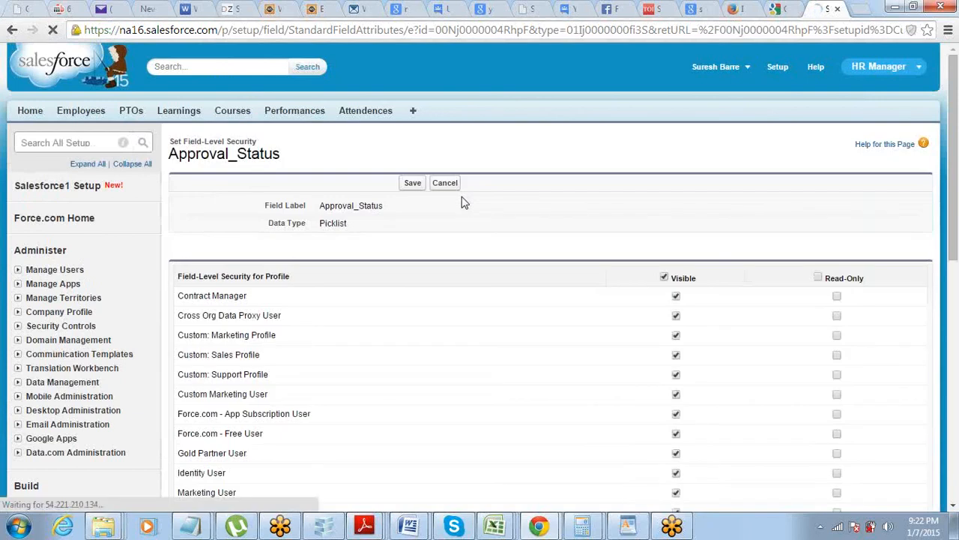
left_click(819, 278)
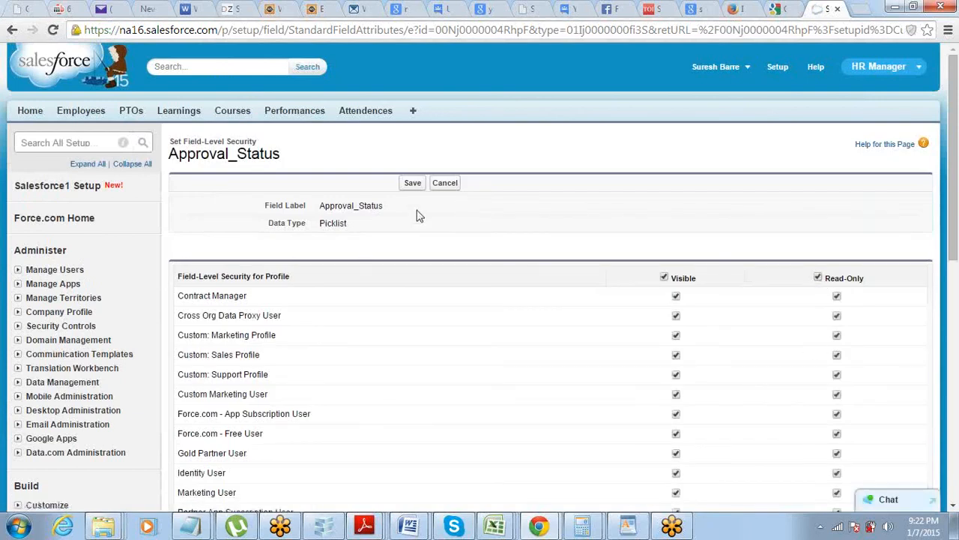
left_click(412, 184)
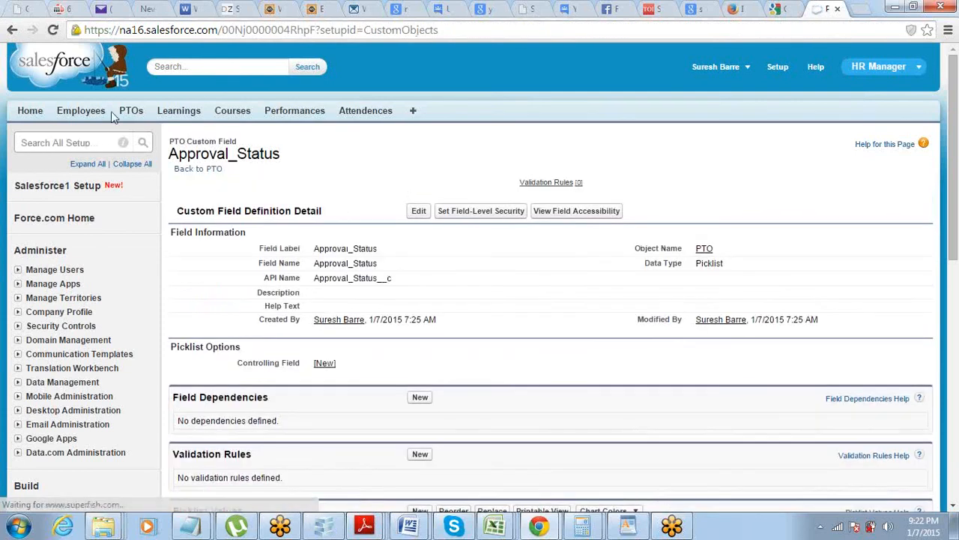
- Start a new PTO record and inspect the Approval_Status field on the entry form
left_click(134, 116)
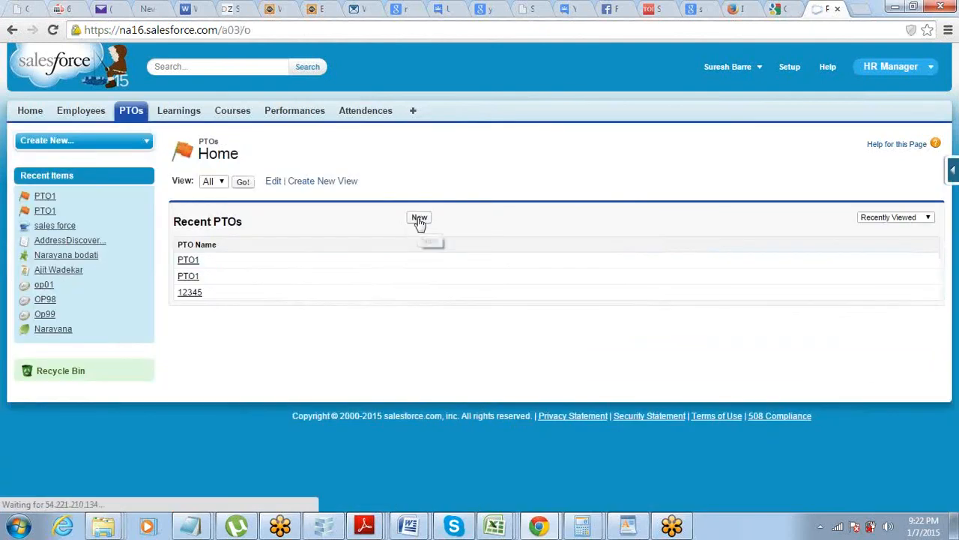
left_click(419, 219)
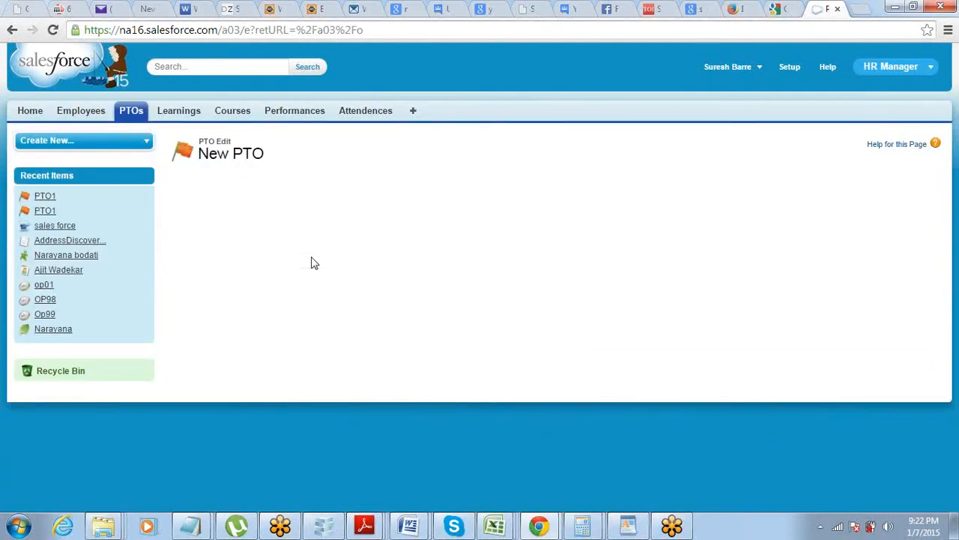
left_click_drag(242, 409, 307, 417)
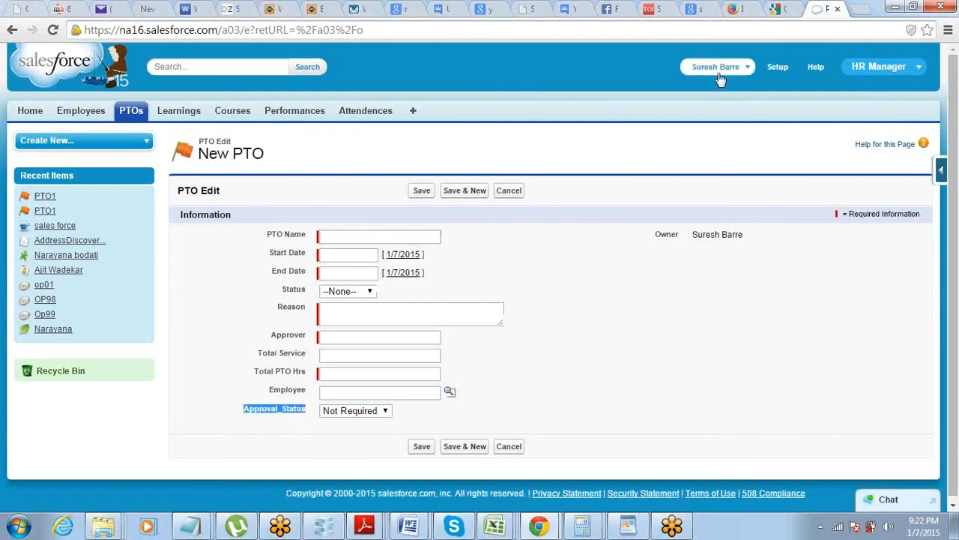
left_click_drag(243, 412, 292, 417)
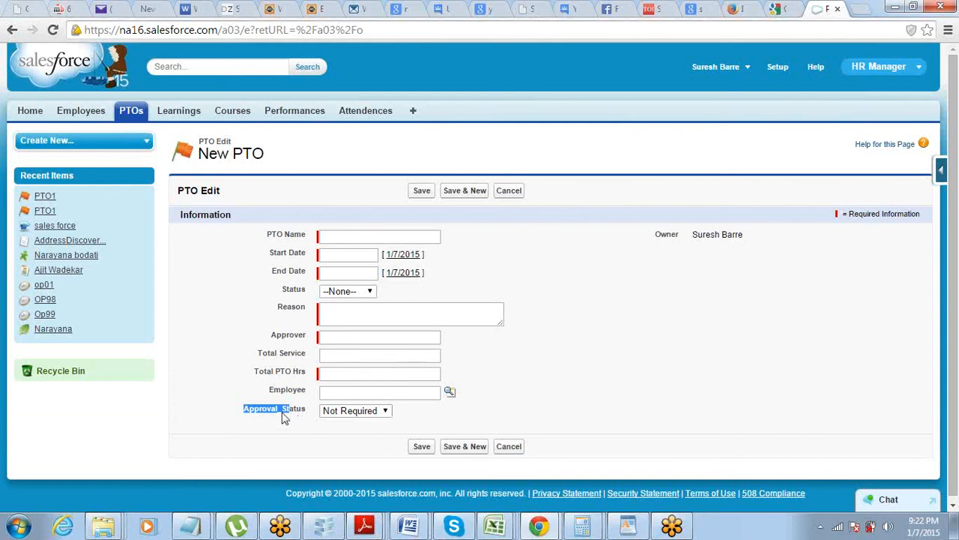
left_click_drag(238, 412, 314, 417)
left_click(598, 297)
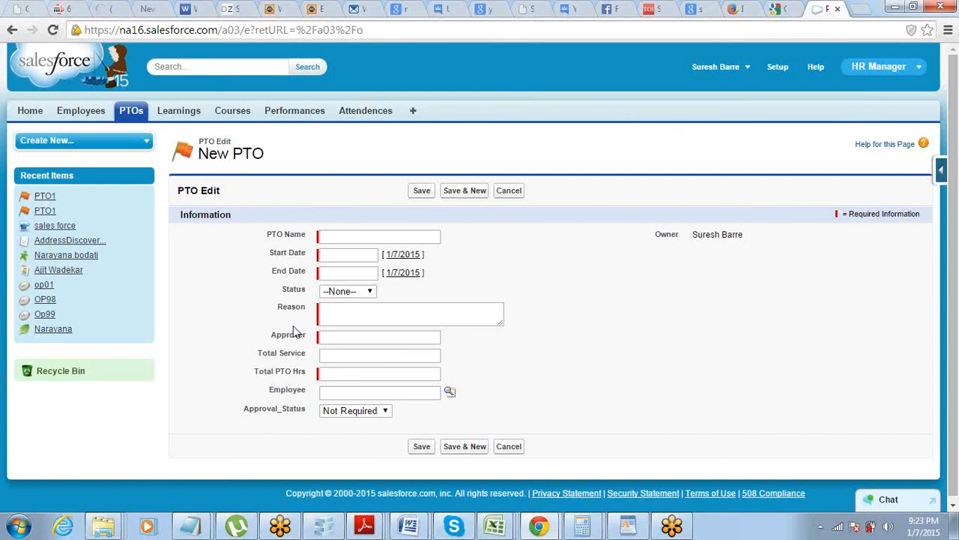
- Examine the Approver field on the New PTO form and the entries suggested for it
left_click_drag(272, 335, 306, 335)
left_click(311, 343)
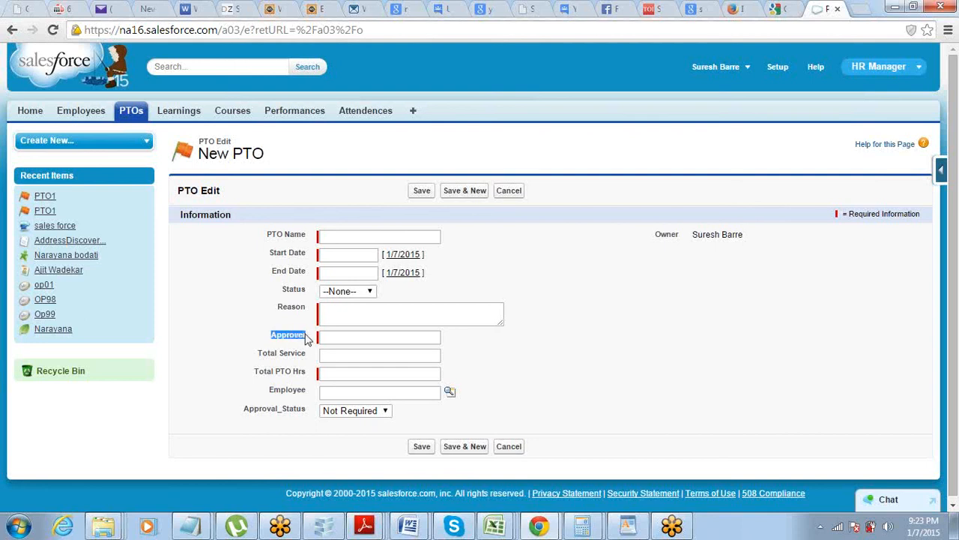
left_click(292, 337)
left_click(329, 336)
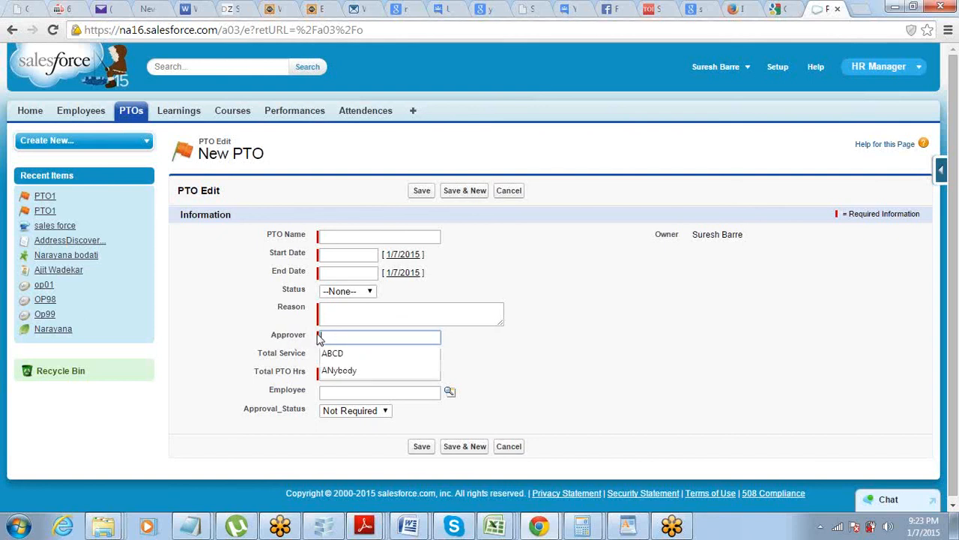
left_click(300, 341)
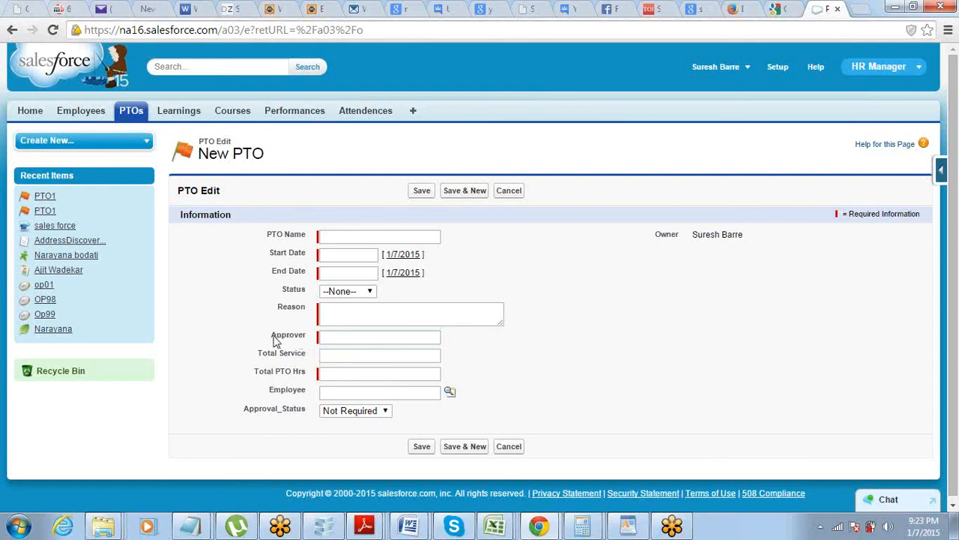
left_click_drag(268, 341, 314, 340)
- Open the PTO_Approval process definition from the approval processes in Setup
left_click(775, 69)
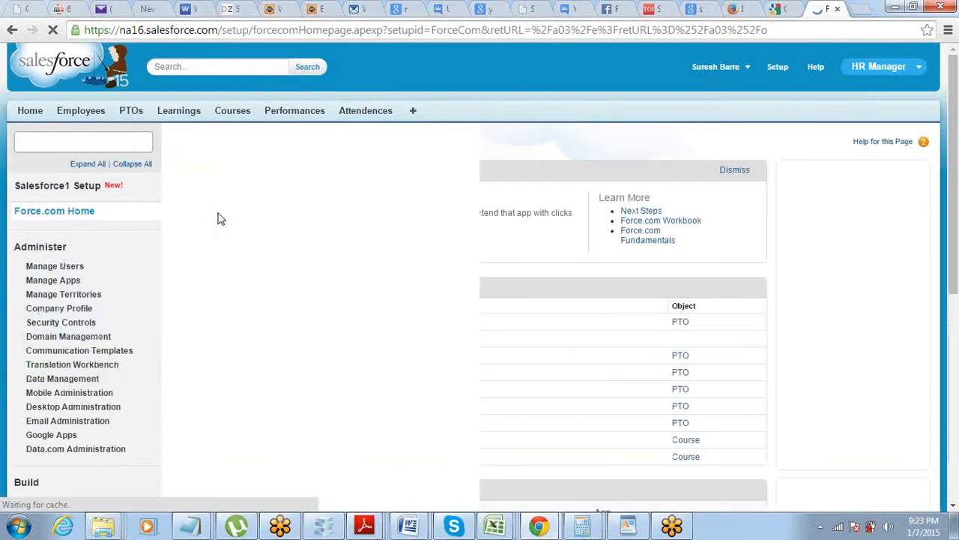
scroll(217, 217, "down", 5)
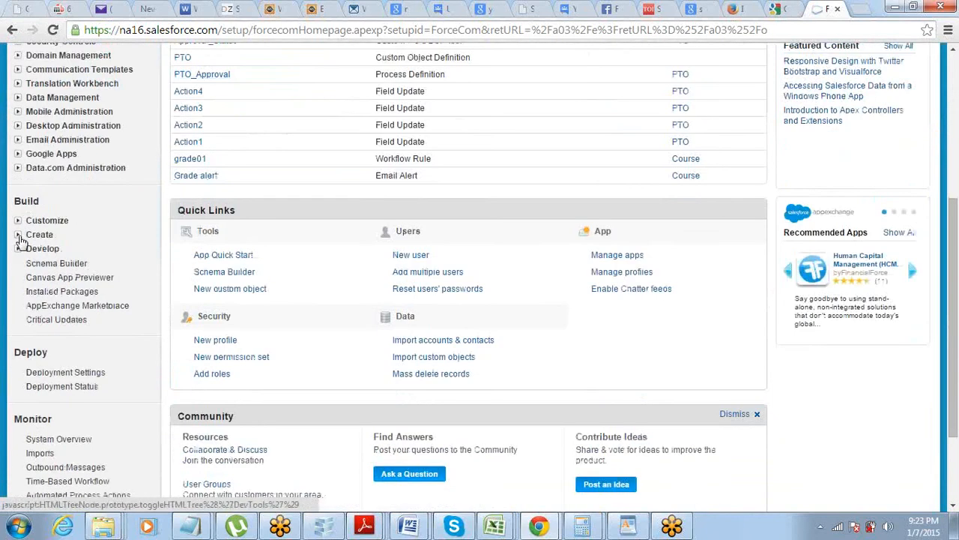
left_click(18, 235)
left_click(31, 363)
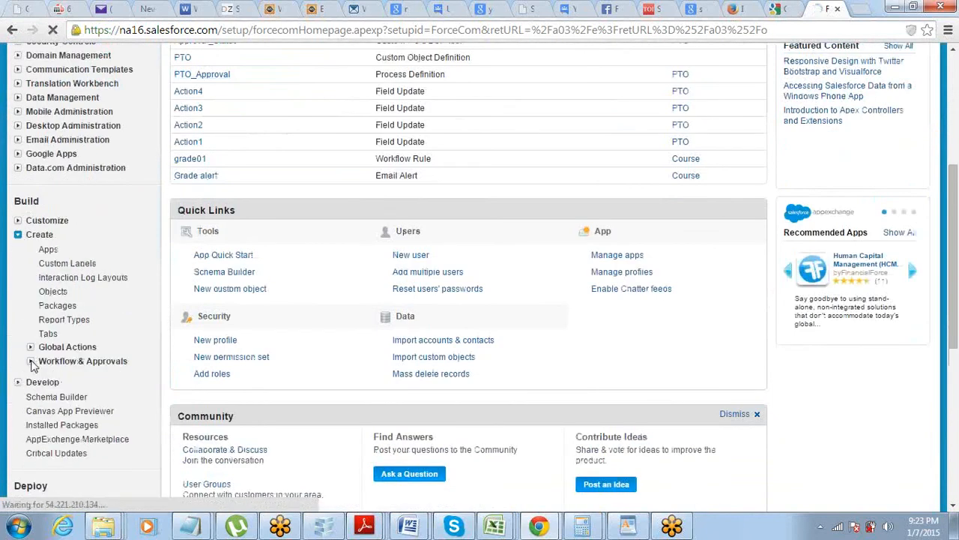
scroll(34, 345, "down", 2)
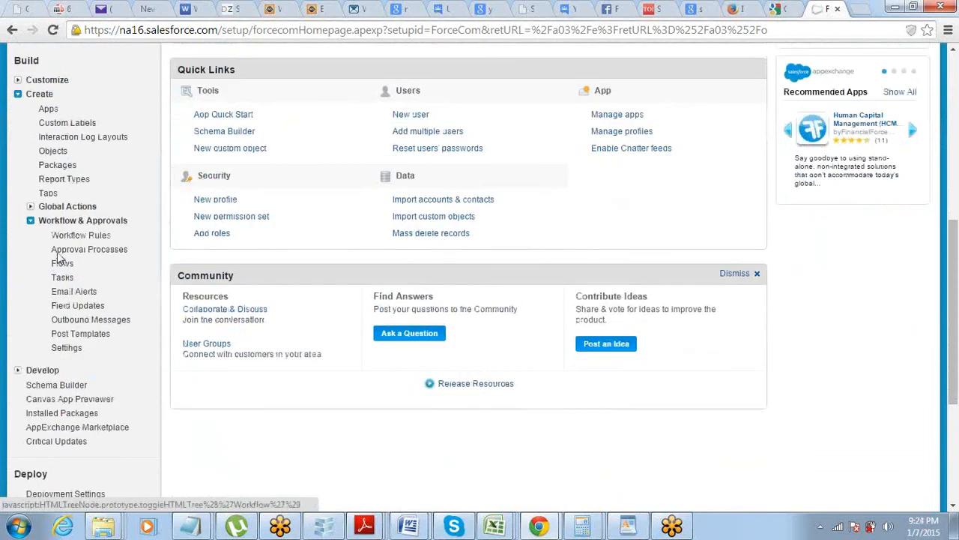
left_click(63, 252)
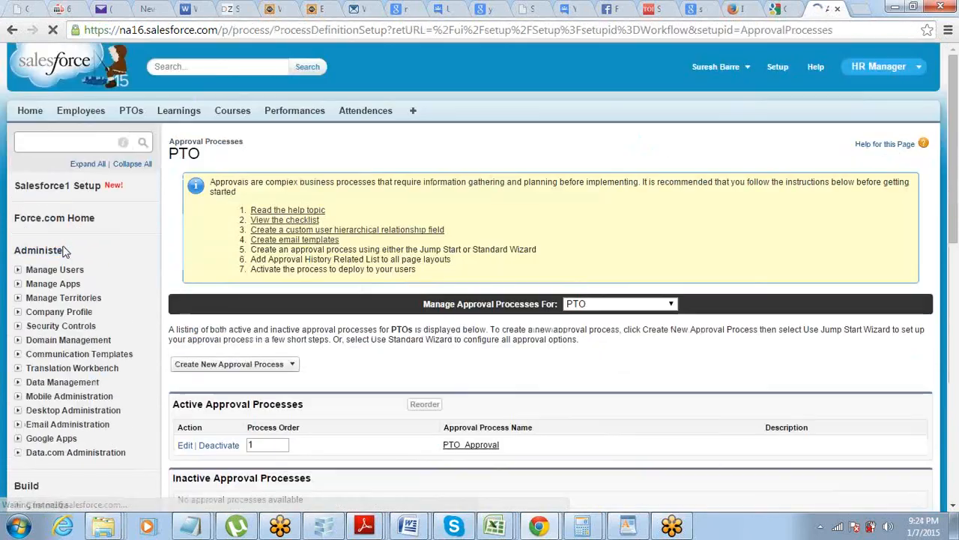
scroll(120, 295, "down", 2)
left_click(457, 307)
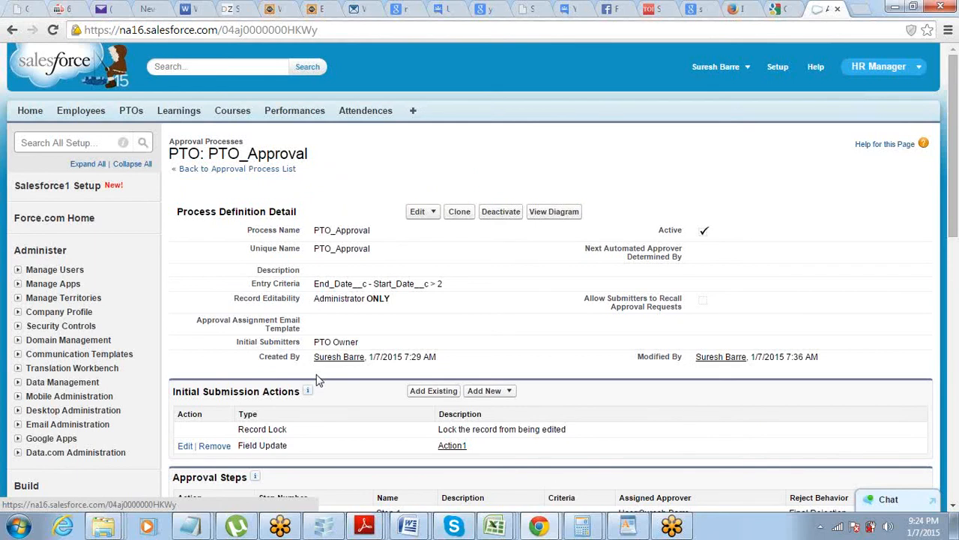
- Open the approver field and record editability settings of PTO_Approval and check the Next Automated Approver Determined By options
scroll(317, 380, "down", 1)
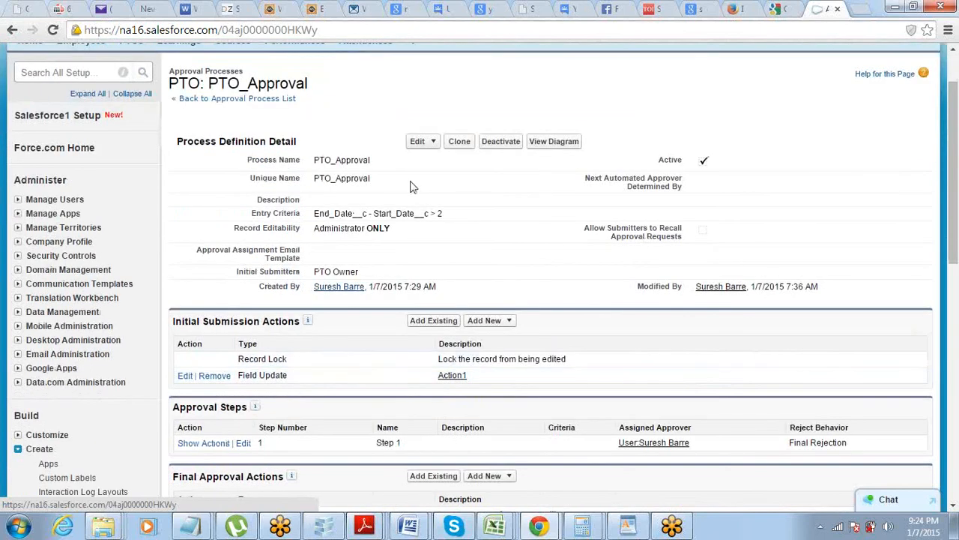
left_click(434, 143)
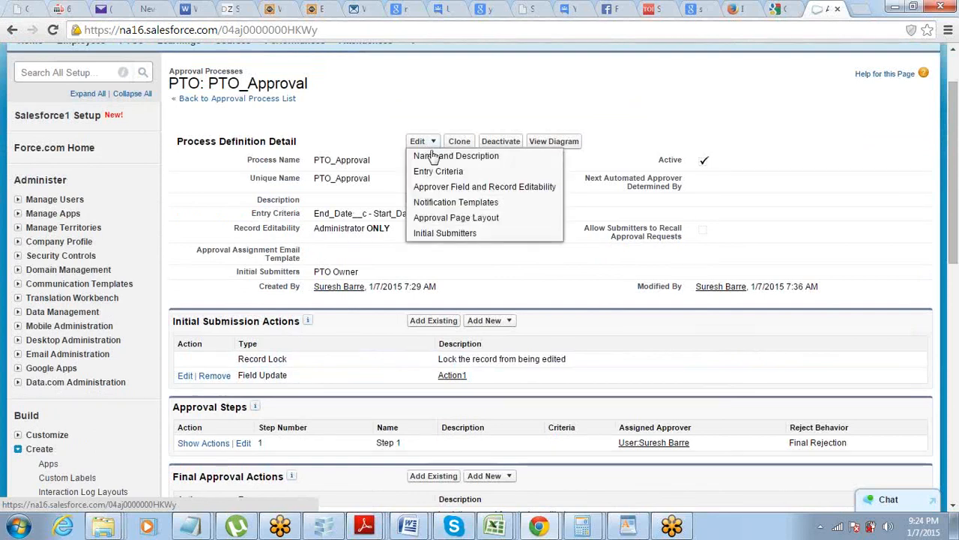
left_click(438, 186)
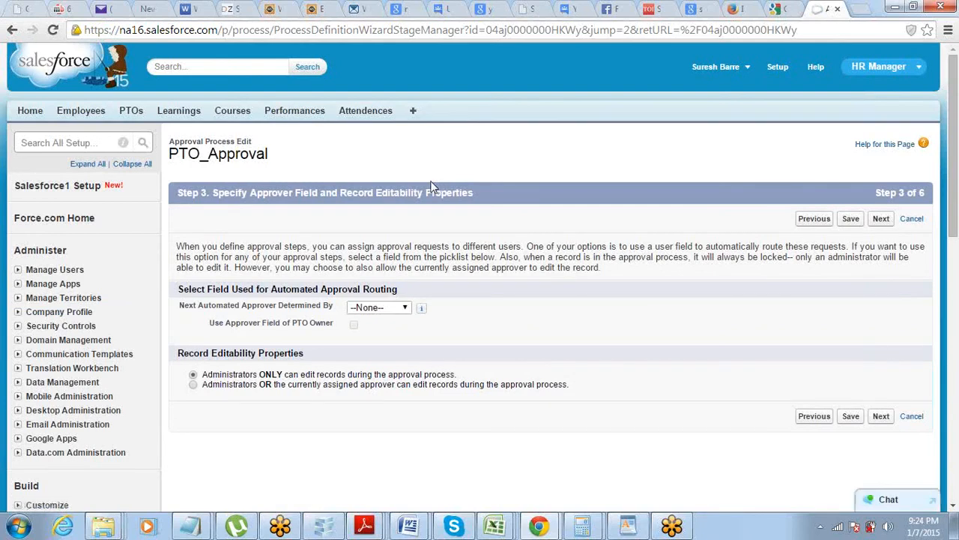
scroll(431, 186, "down", 1)
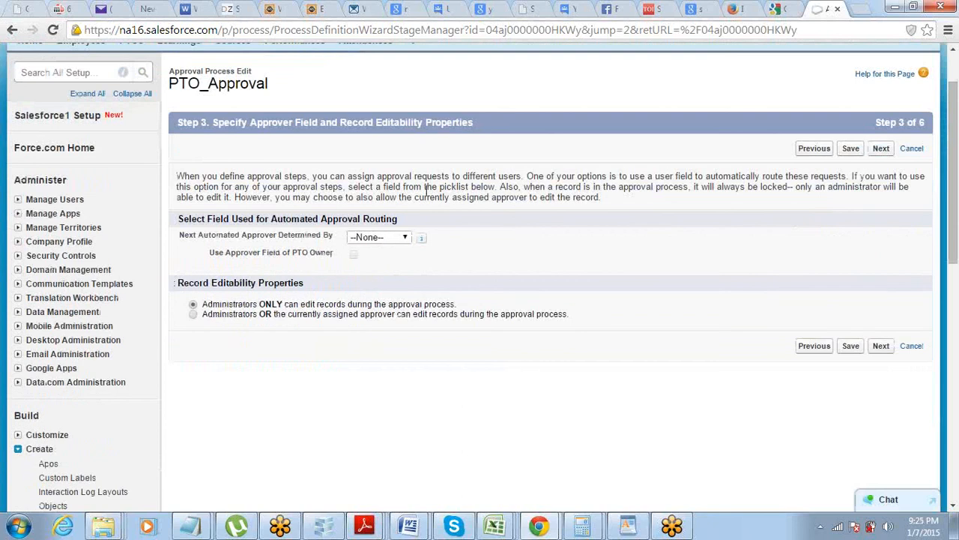
left_click(403, 240)
left_click(390, 244)
scroll(139, 261, "down", 3)
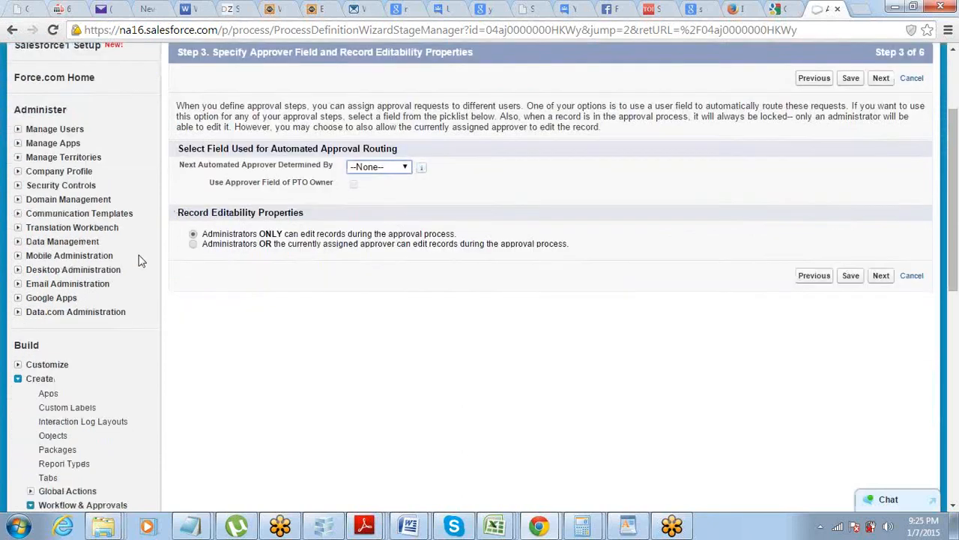
- Edit PTO_Approval from the approval process list and review its name, entry criteria and approver field steps in the wizard
left_click(70, 402)
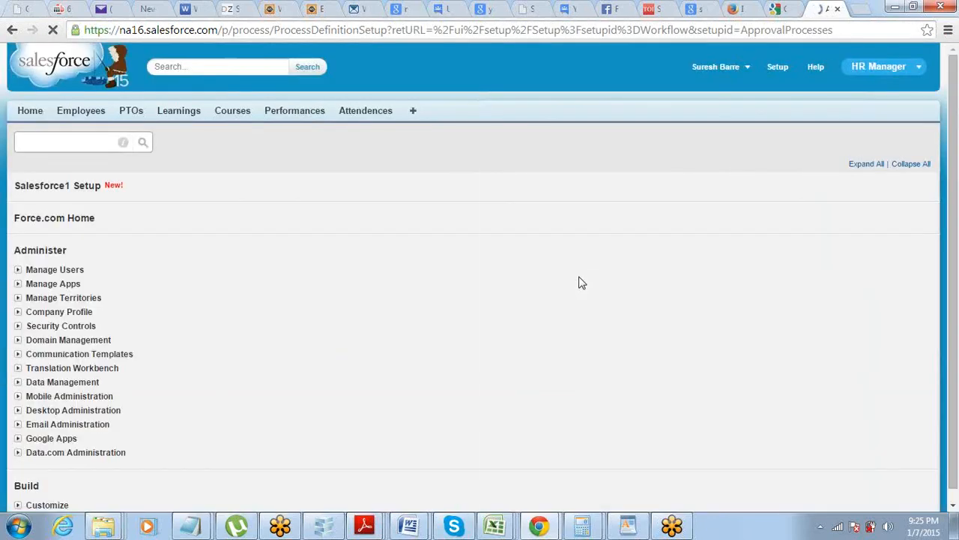
scroll(525, 292, "down", 2)
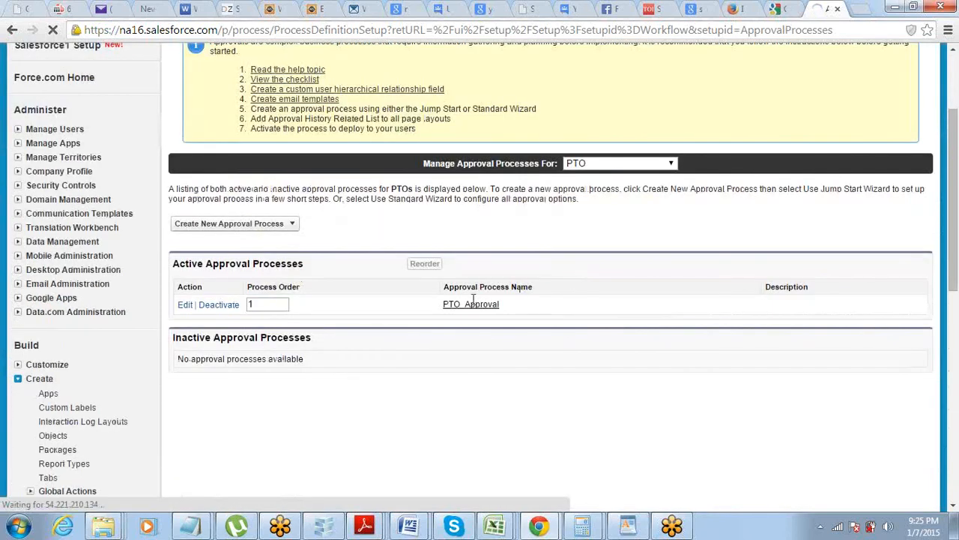
left_click(184, 305)
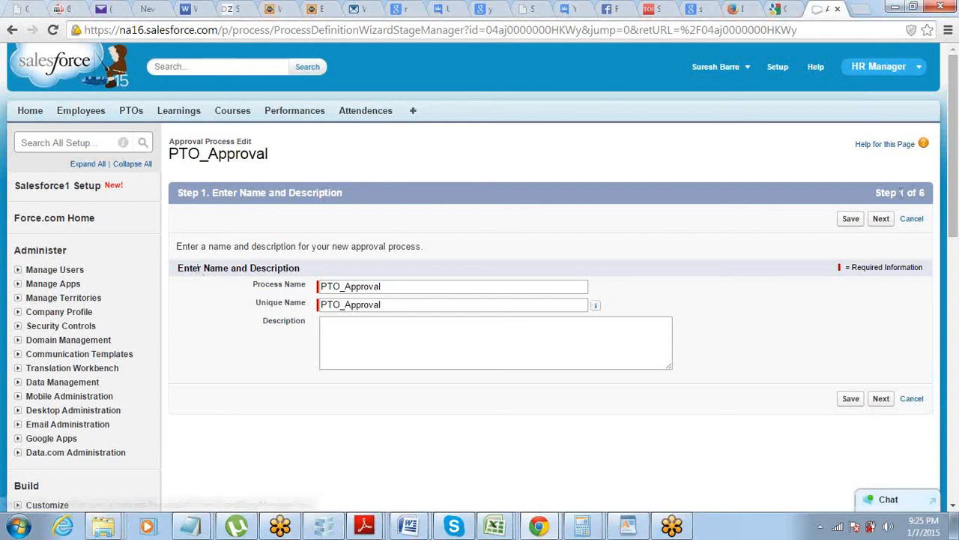
left_click(879, 221)
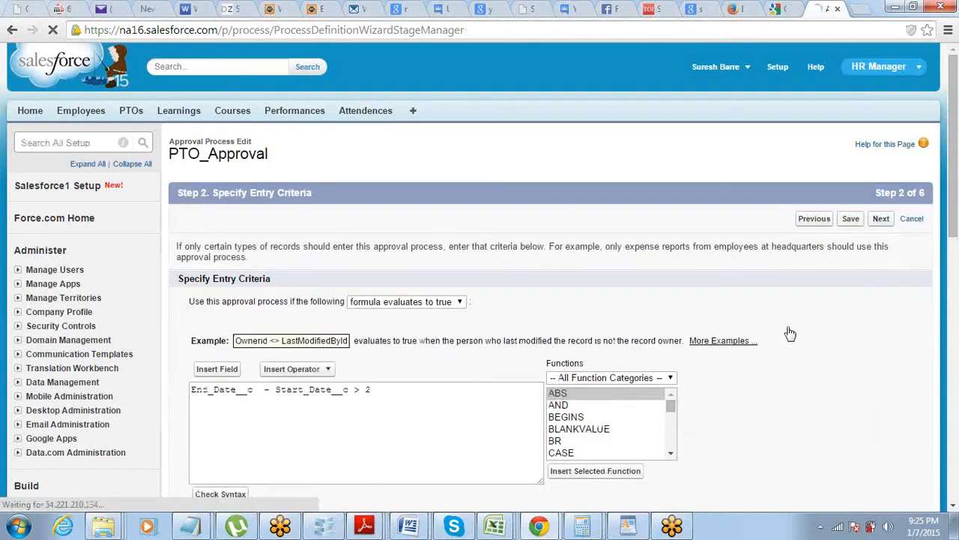
scroll(790, 333, "down", 1)
scroll(790, 333, "down", 2)
scroll(807, 311, "up", 2)
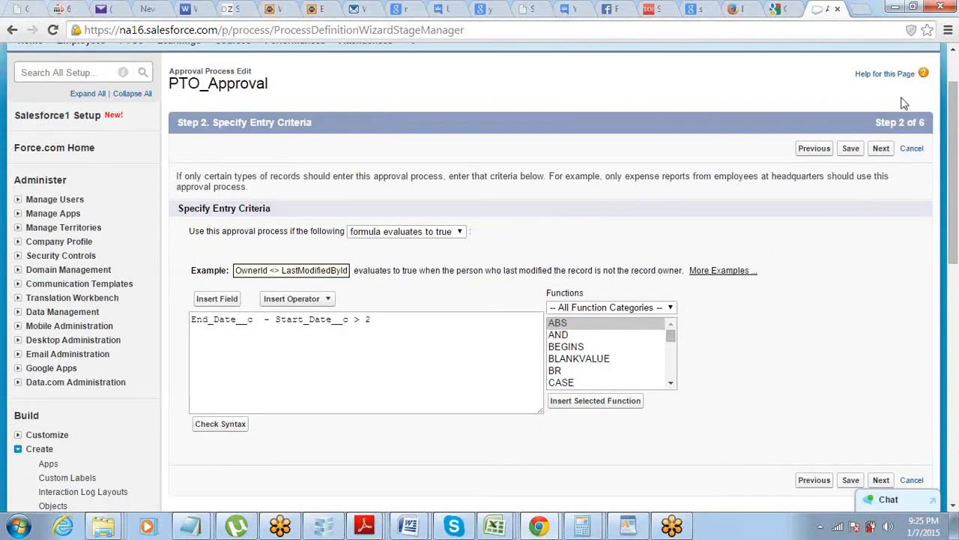
left_click(882, 149)
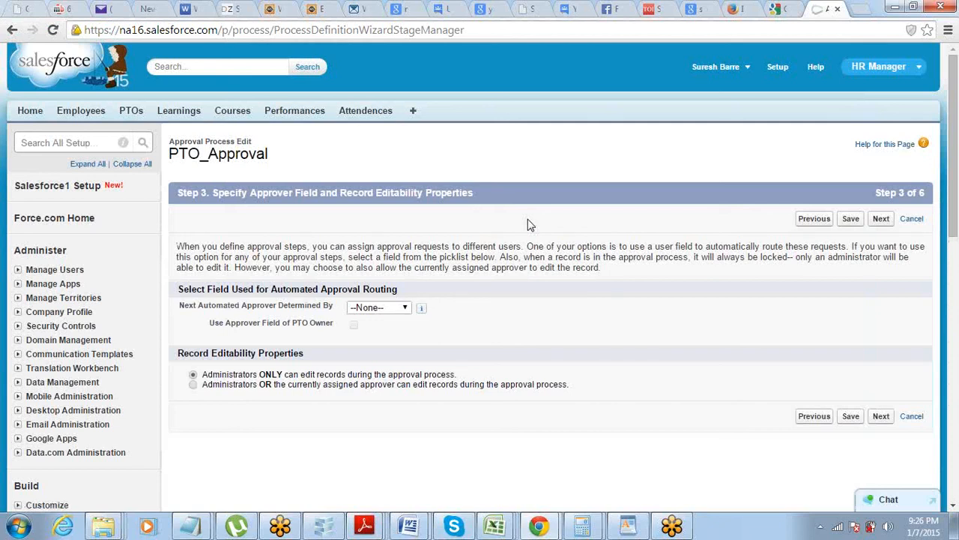
- Leave the wizard for the approval process list and reopen the PTO_Approval detail page at its approval steps and actions
scroll(529, 223, "down", 4)
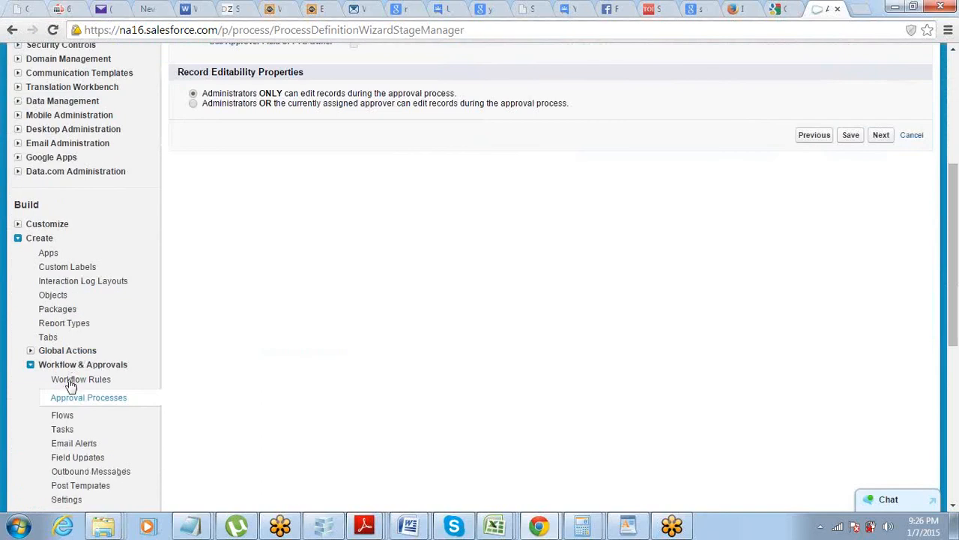
left_click(80, 398)
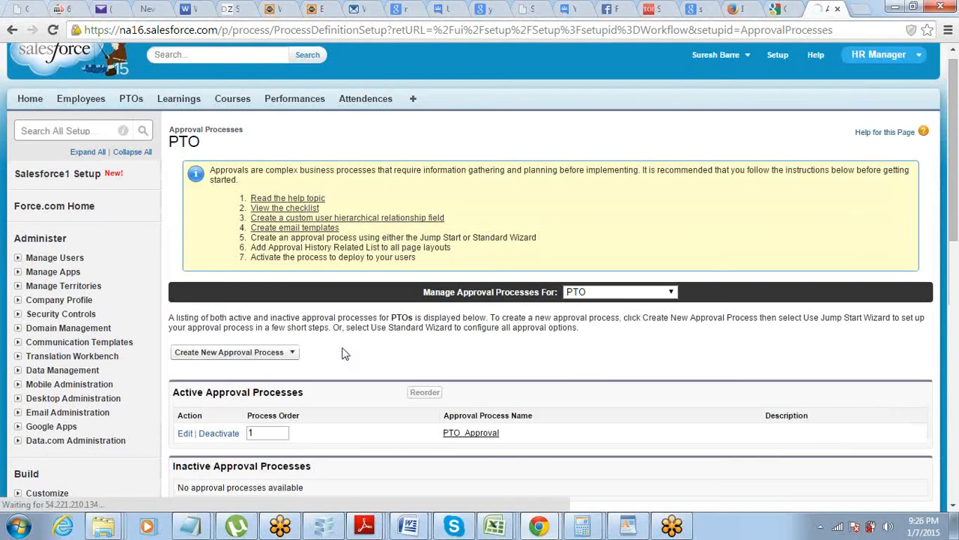
scroll(357, 400, "down", 1)
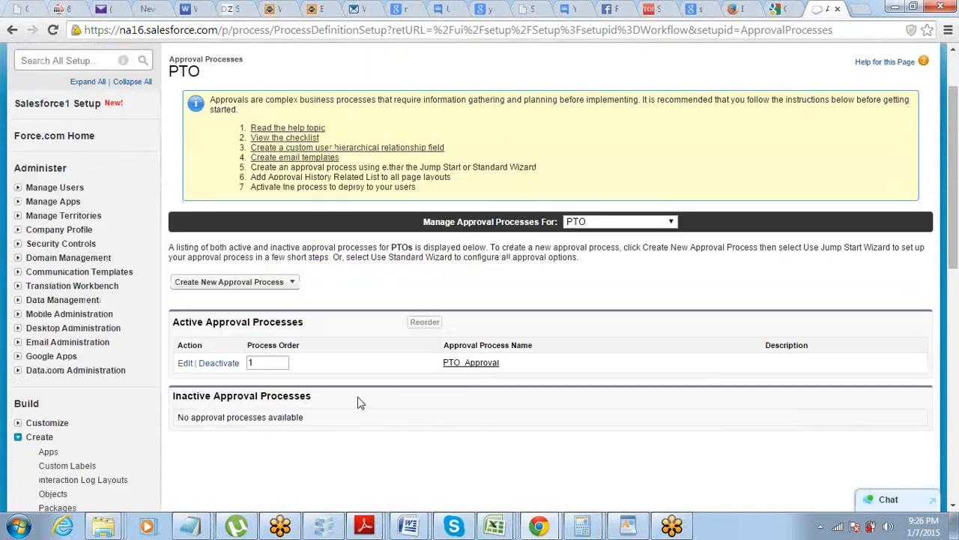
left_click(483, 368)
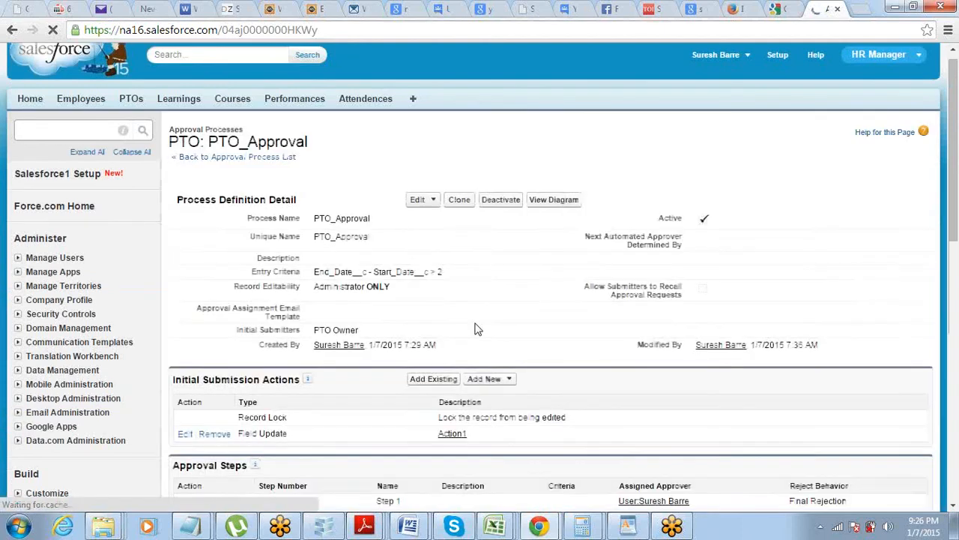
scroll(478, 328, "down", 5)
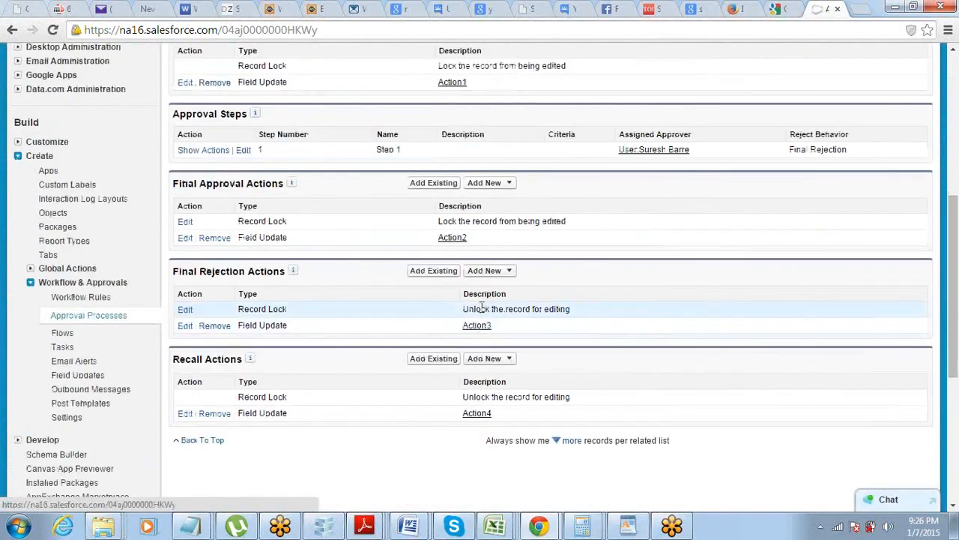
- Check which new action types Final Rejection Actions offers, and inspect the Assigned Approver of Step 1
left_click(509, 271)
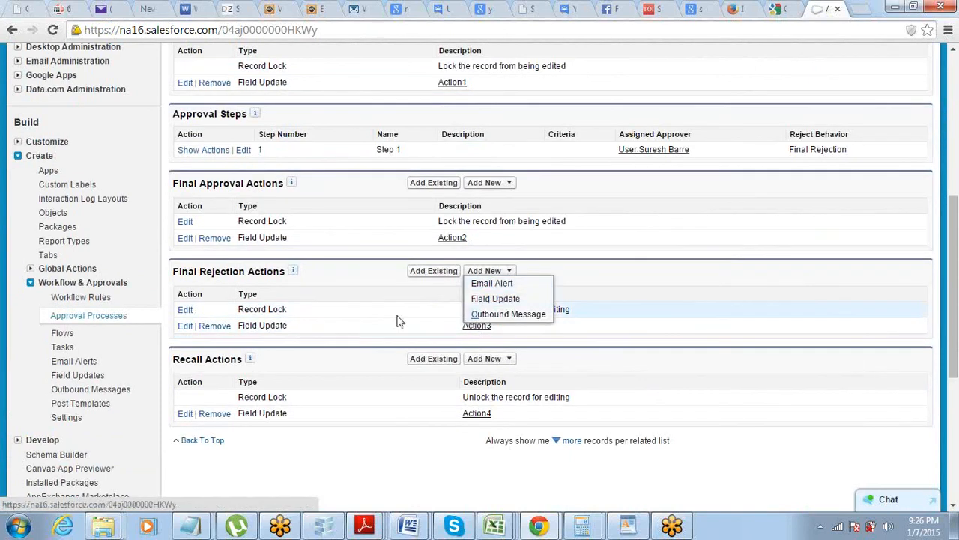
left_click(382, 341)
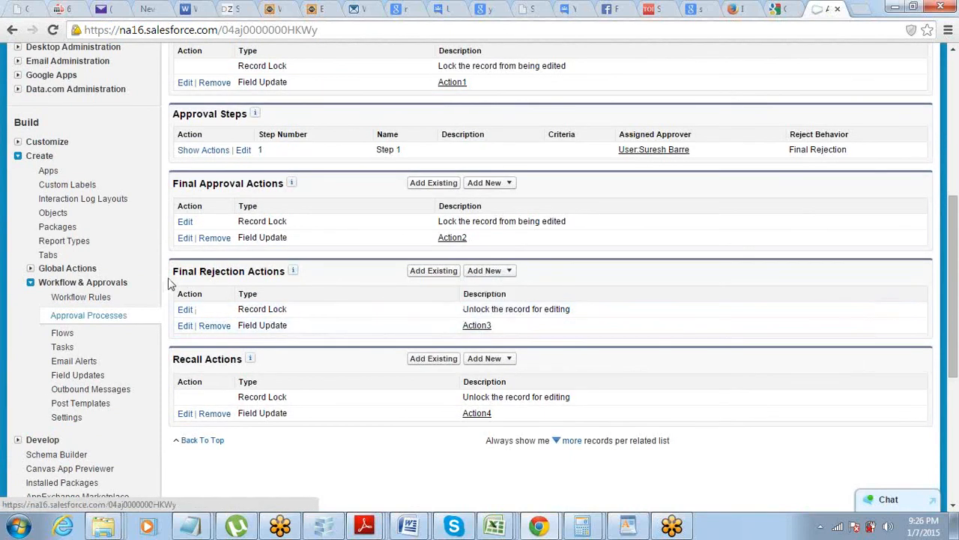
left_click(510, 272)
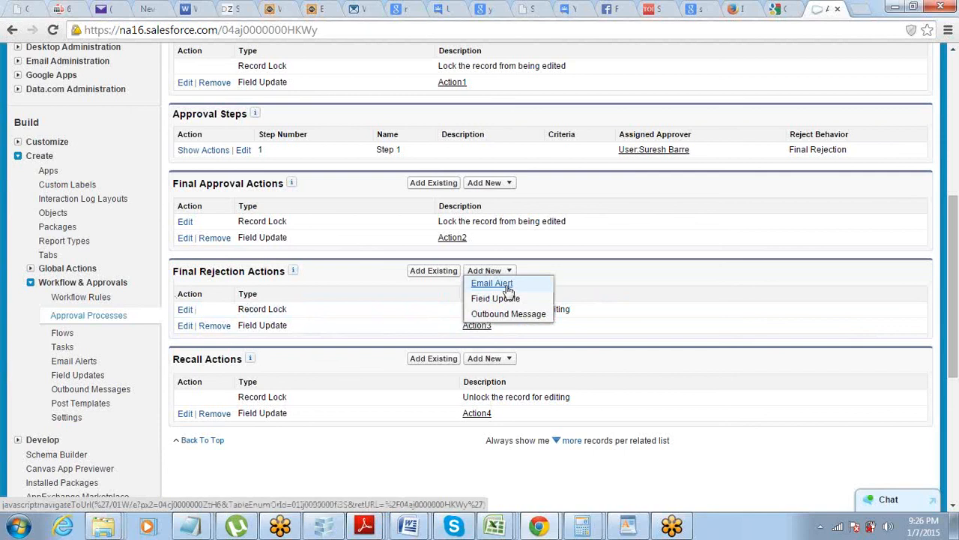
left_click(746, 334)
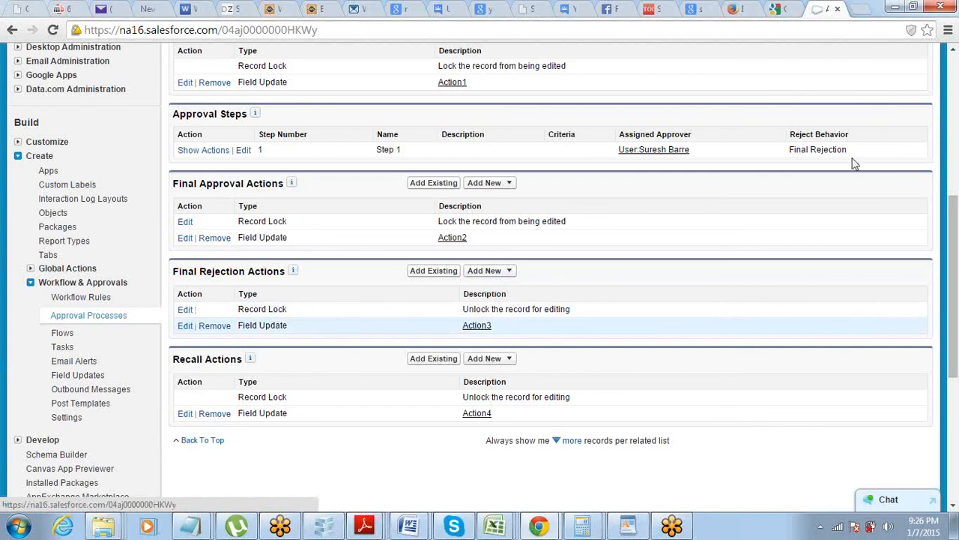
left_click_drag(620, 134, 693, 136)
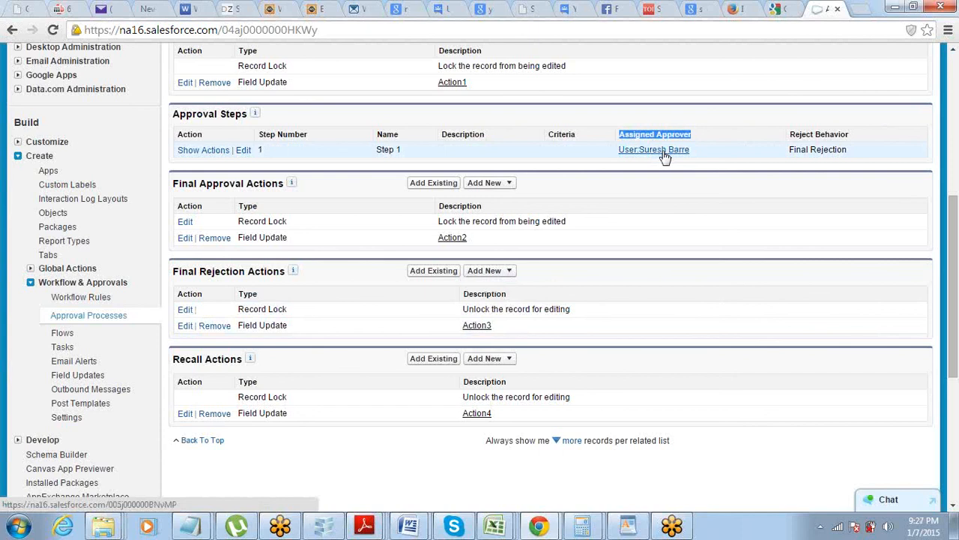
- Examine the Assigned Approver of Step 1, the new action options for Final Rejection Actions and the process definition details of PTO_Approval
left_click_drag(693, 151, 623, 153)
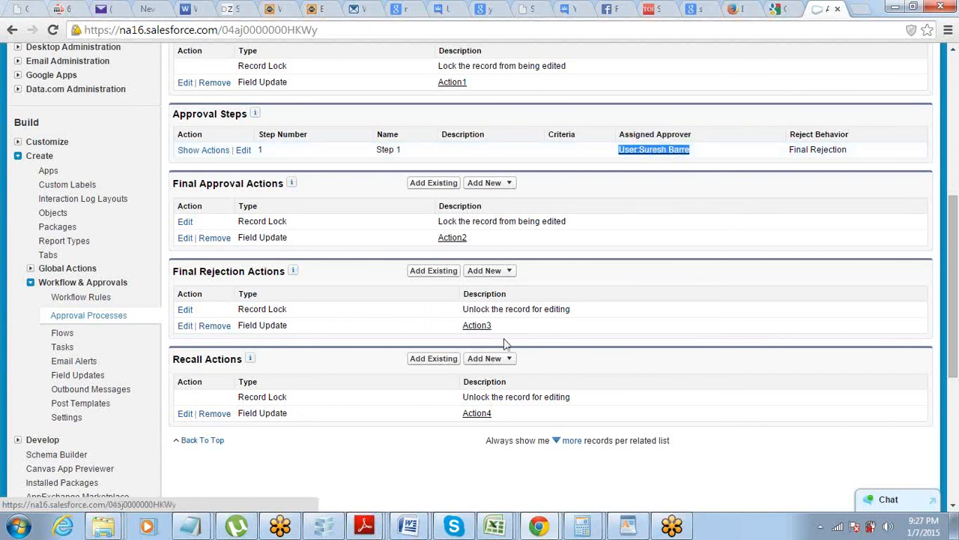
left_click(511, 272)
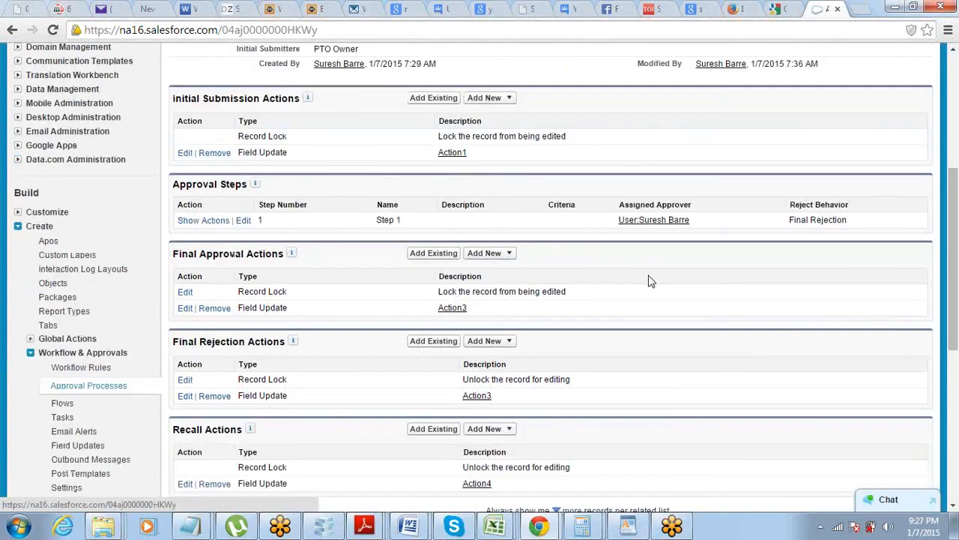
scroll(650, 281, "up", 3)
scroll(649, 255, "up", 2)
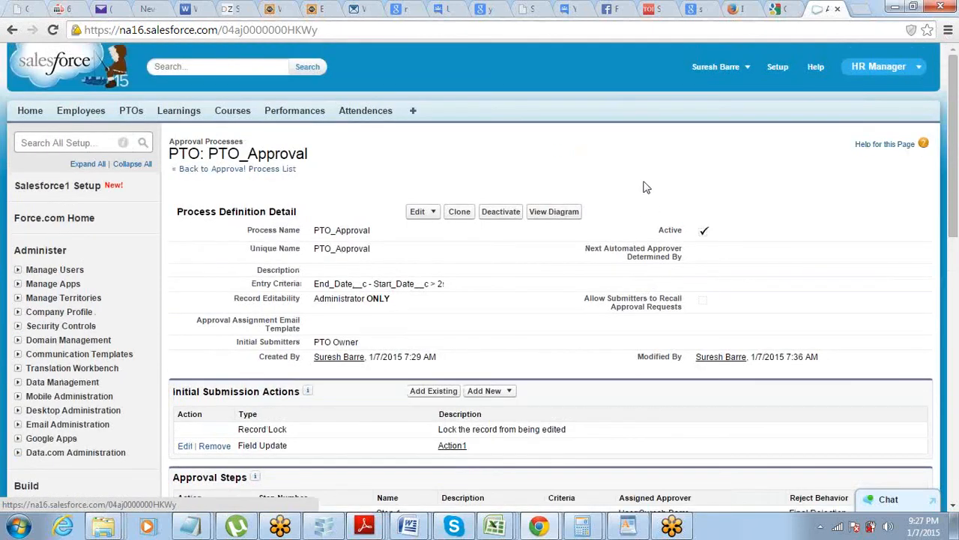
scroll(646, 187, "down", 2)
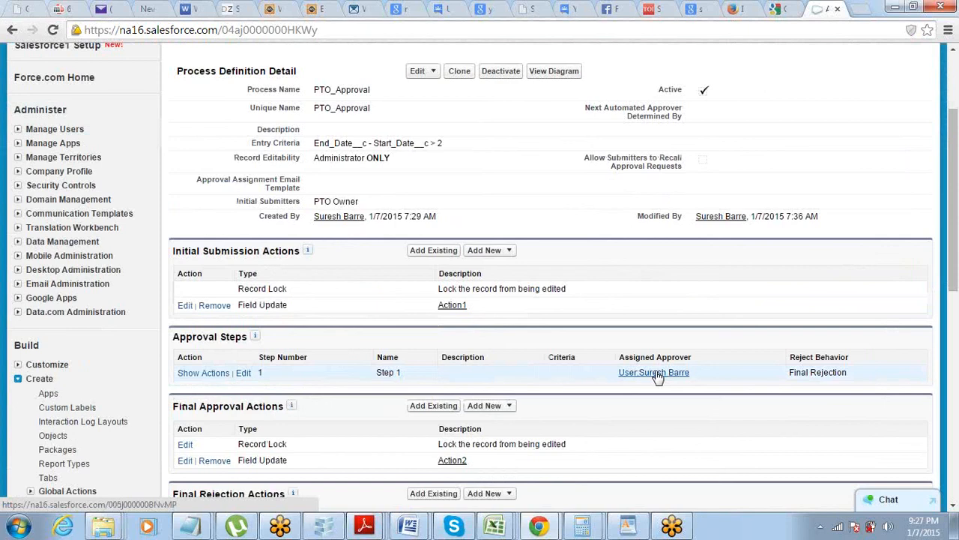
left_click_drag(689, 372, 621, 377)
scroll(628, 317, "up", 3)
left_click(615, 185)
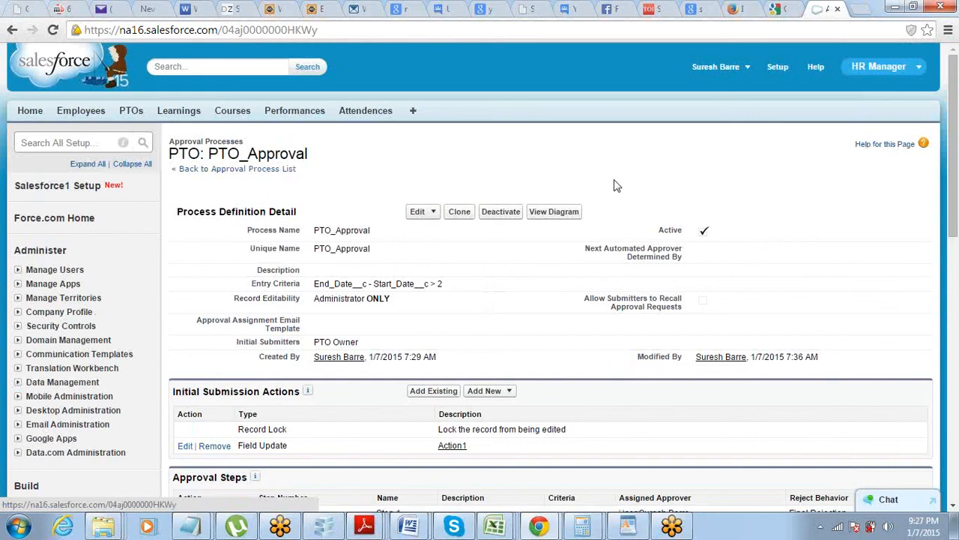
scroll(614, 185, "down", 3)
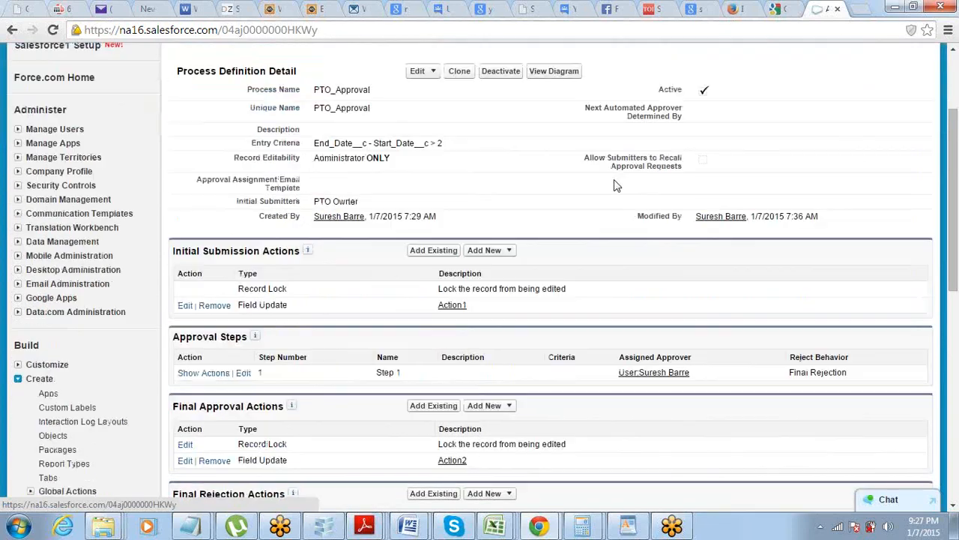
scroll(615, 185, "down", 1)
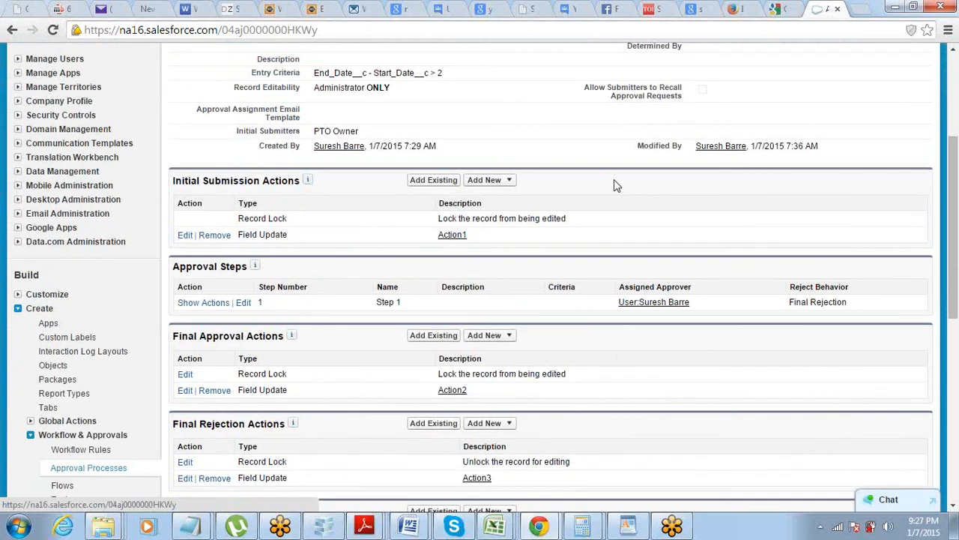
scroll(614, 185, "up", 3)
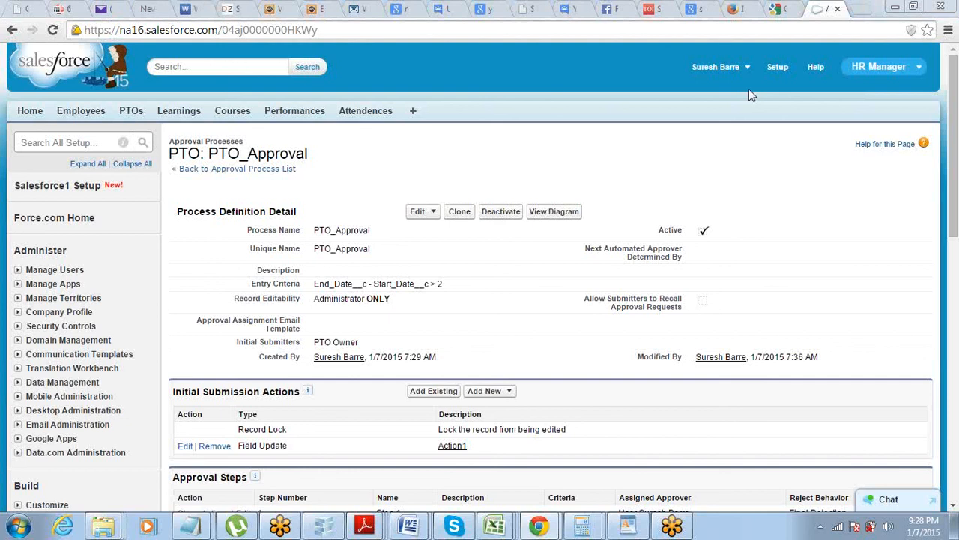
scroll(521, 167, "down", 3)
scroll(523, 173, "down", 4)
scroll(521, 169, "up", 7)
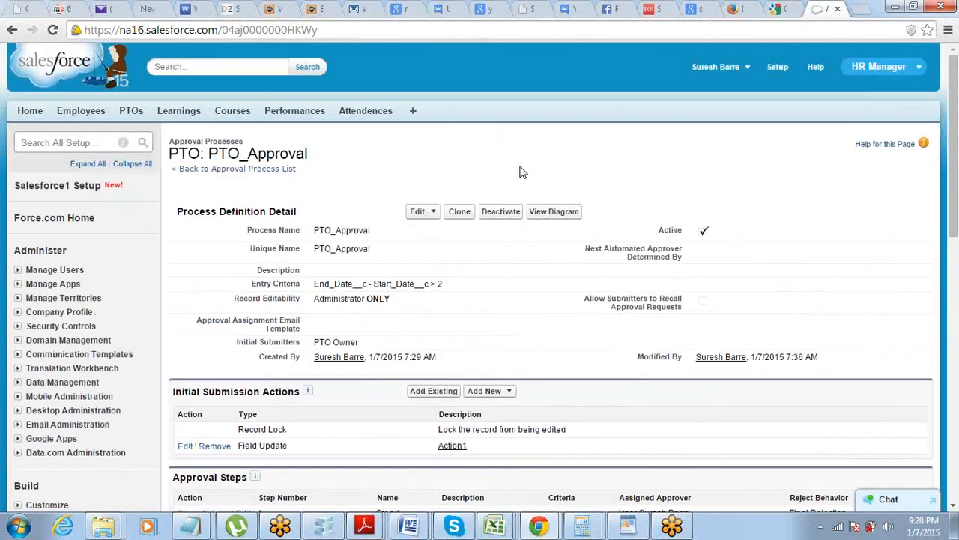